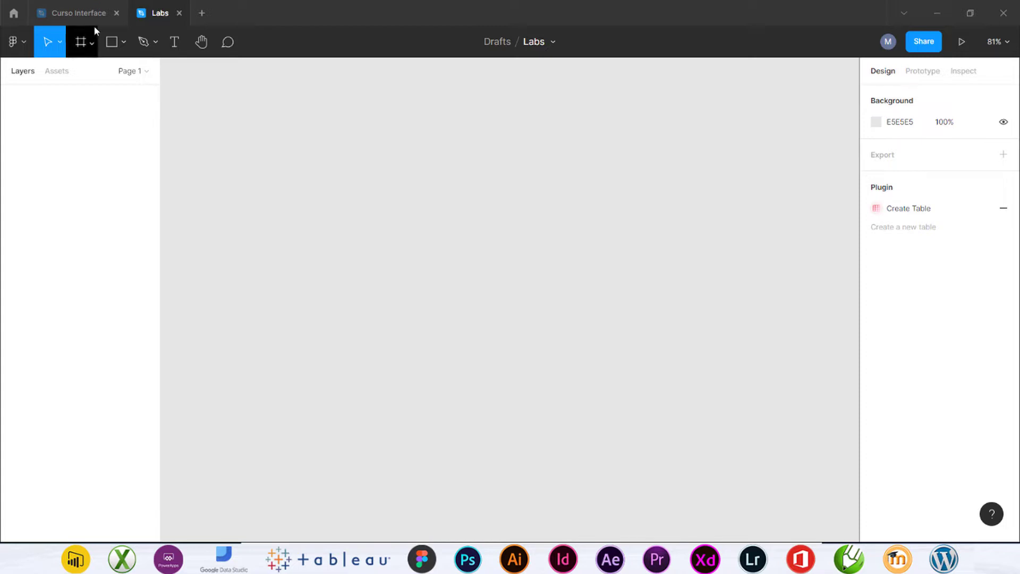
# Step: Open the Community plugin catalogue from the Labs file
pyautogui.click(24, 44)
pyautogui.click(24, 47)
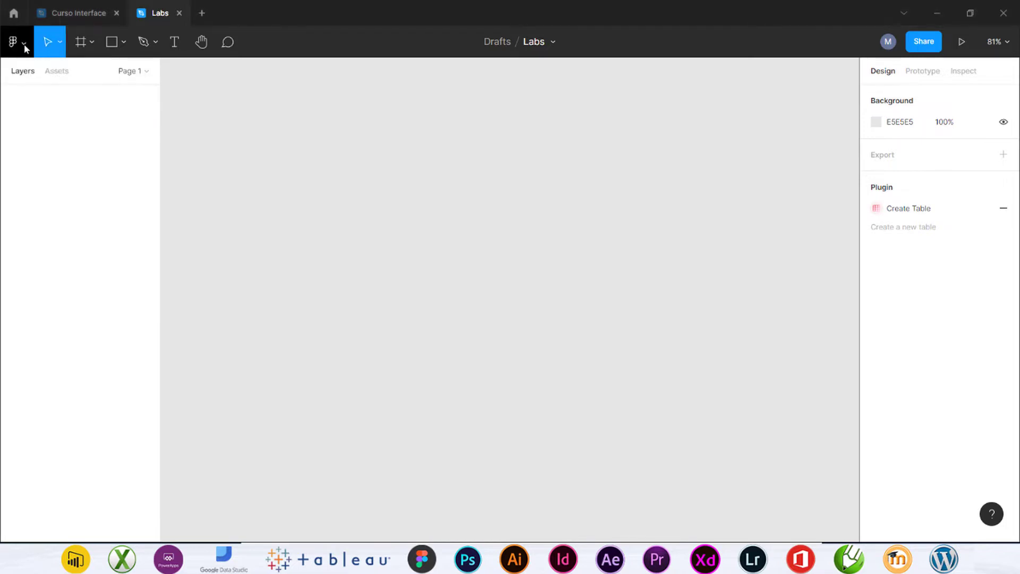
pyautogui.click(25, 47)
pyautogui.moveTo(55, 227)
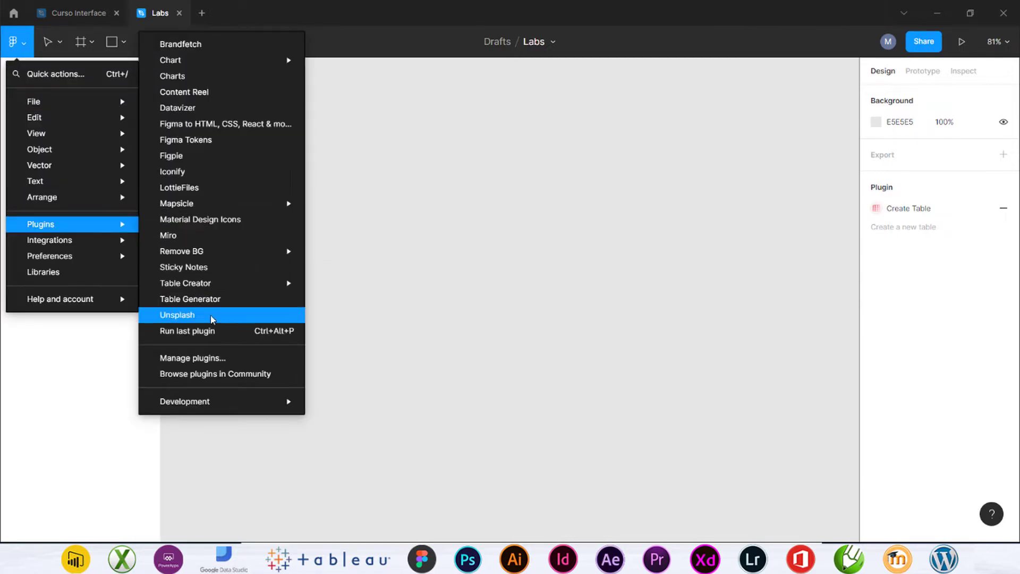
pyautogui.click(212, 375)
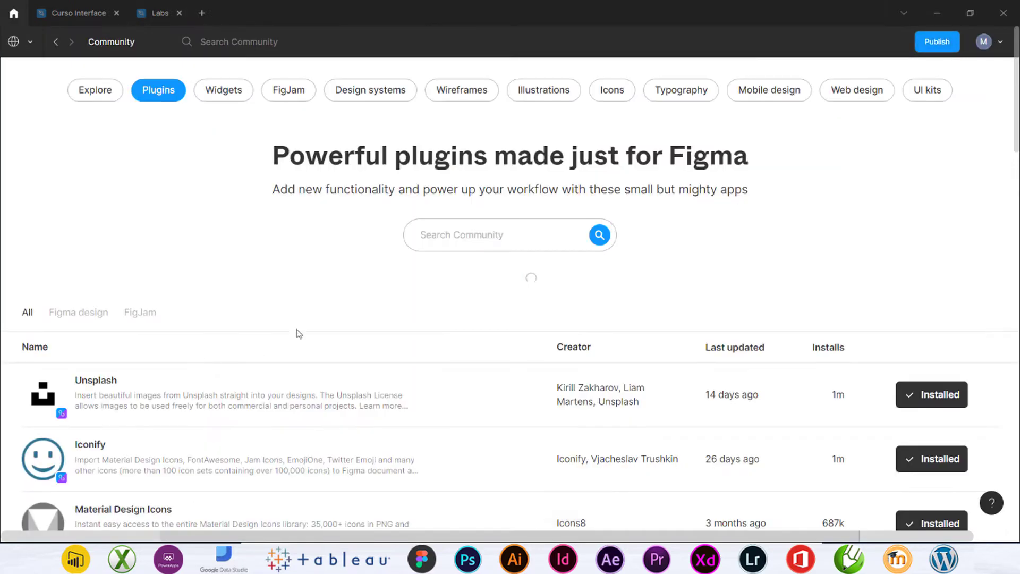
# Step: Install the Humaaans for Figma and Isometric plugins from the Community plugin list
pyautogui.scroll(-9, 376, 253)
pyautogui.scroll(-15, 370, 296)
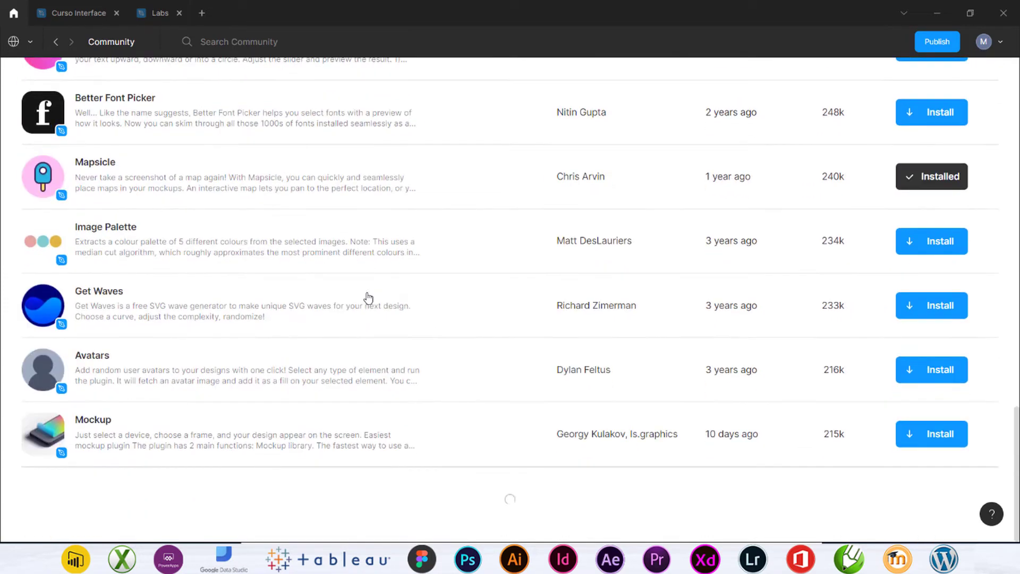
pyautogui.scroll(-5, 368, 297)
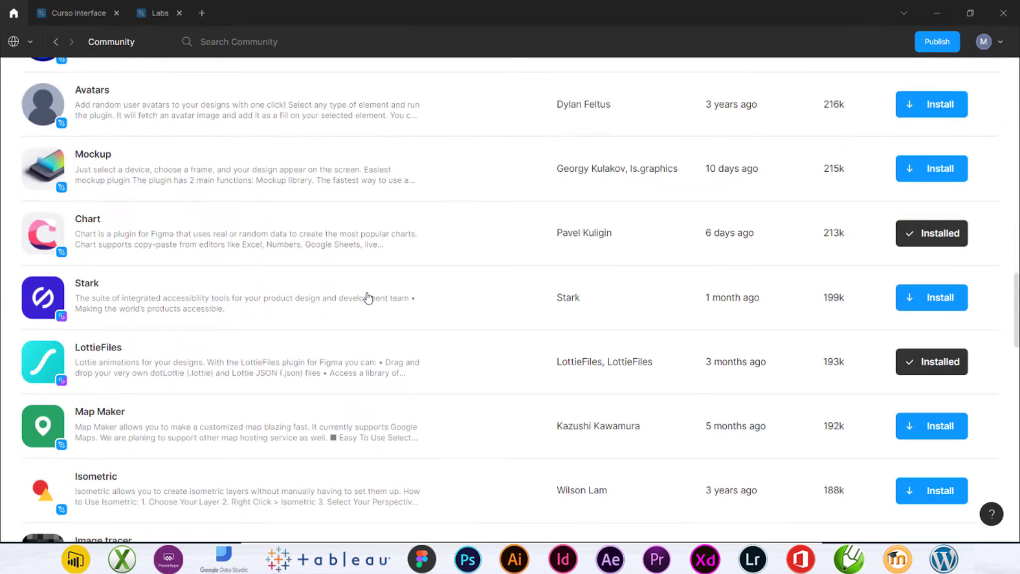
pyautogui.scroll(-5, 368, 297)
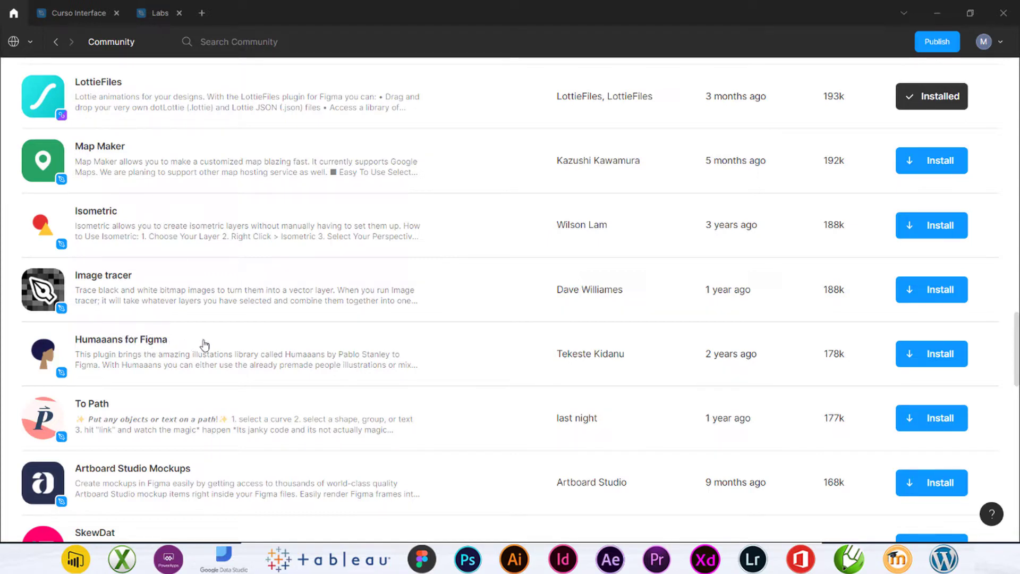
pyautogui.scroll(-2, 201, 340)
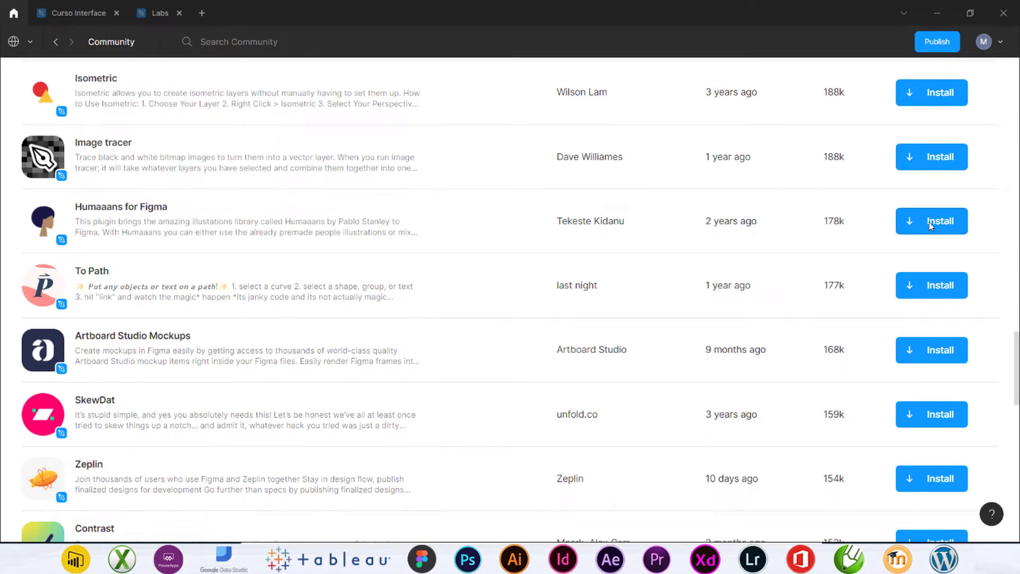
pyautogui.click(931, 226)
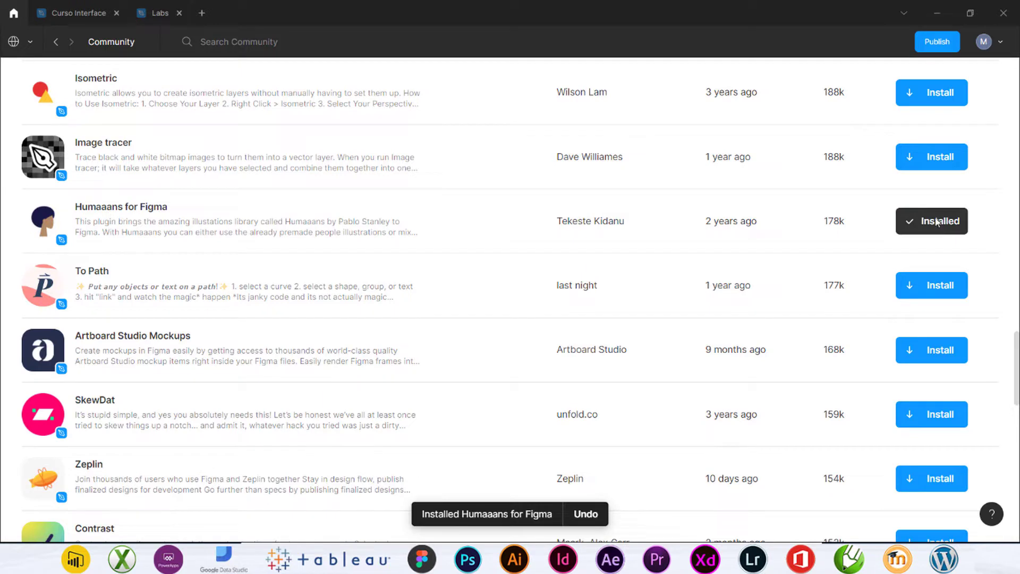
pyautogui.click(951, 94)
# Step: Look through the rest of the Community plugin list, and return to its beginning
pyautogui.scroll(-7, 467, 303)
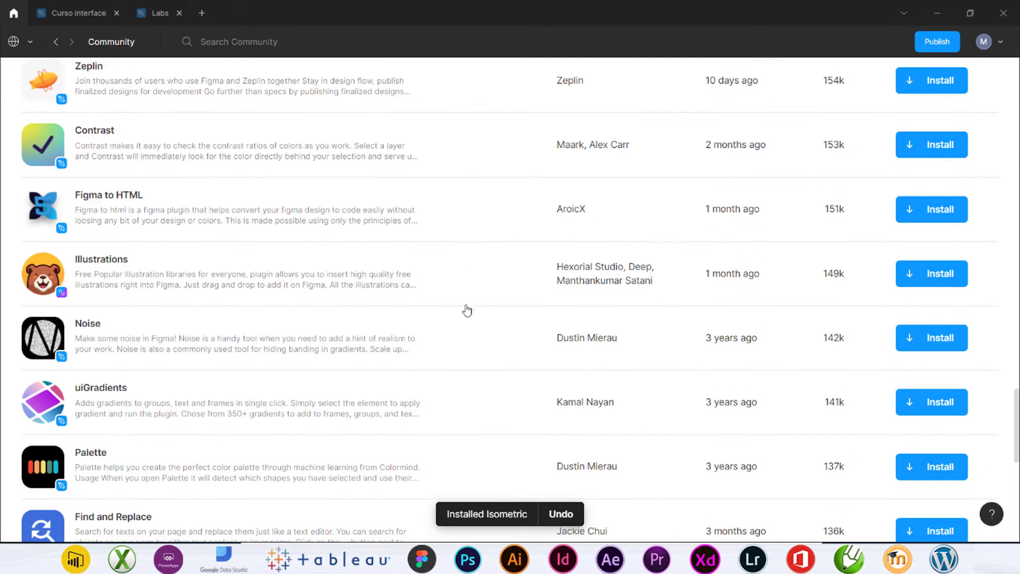
pyautogui.scroll(-3, 467, 308)
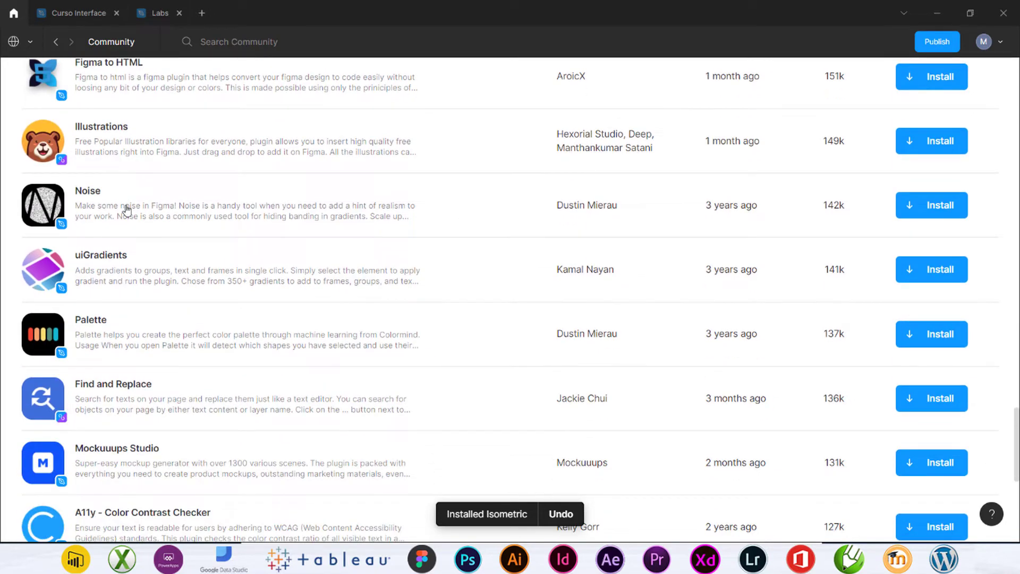
pyautogui.scroll(-6, 126, 208)
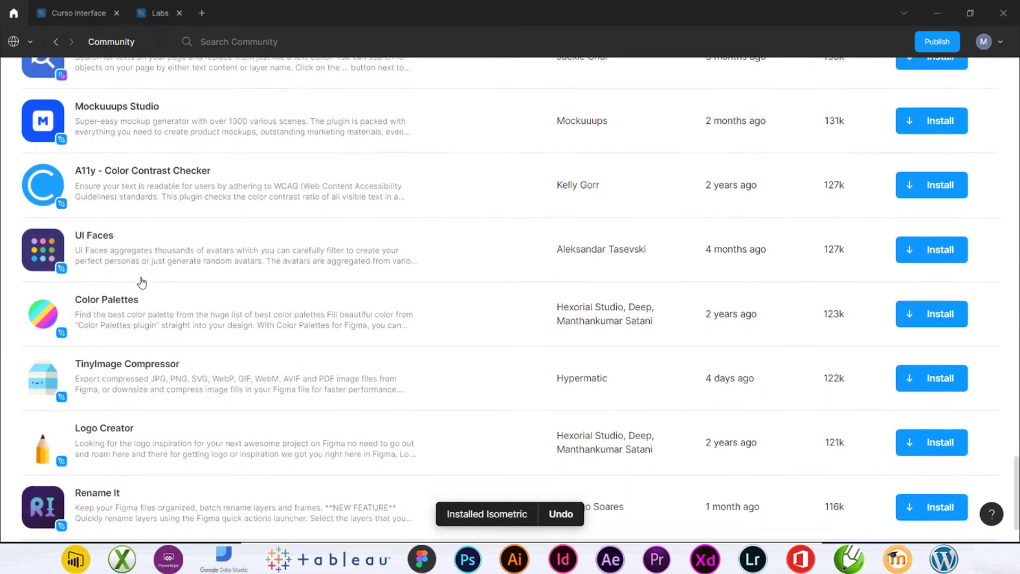
pyautogui.scroll(-1, 141, 283)
pyautogui.scroll(15, 228, 314)
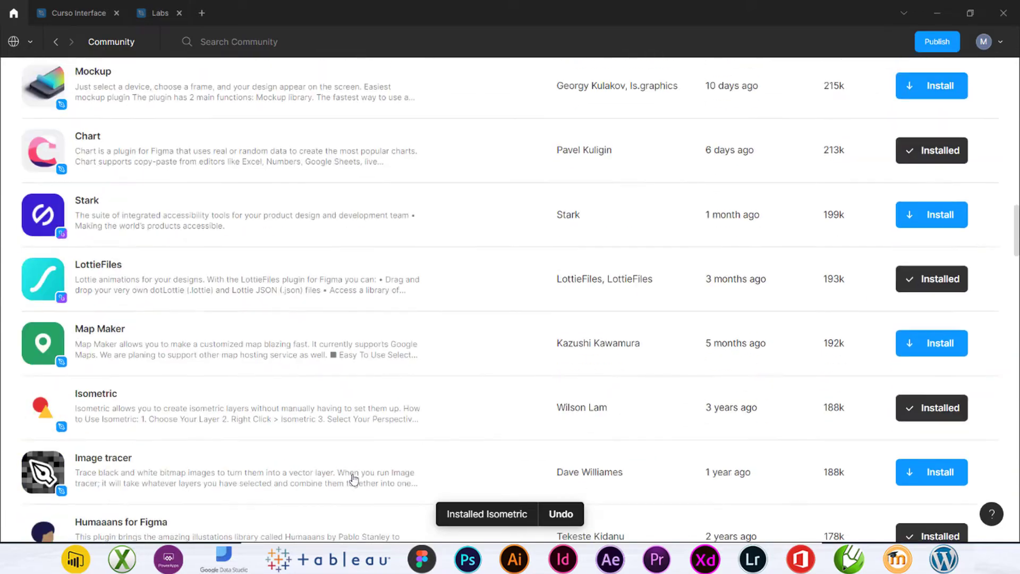
pyautogui.scroll(20, 353, 478)
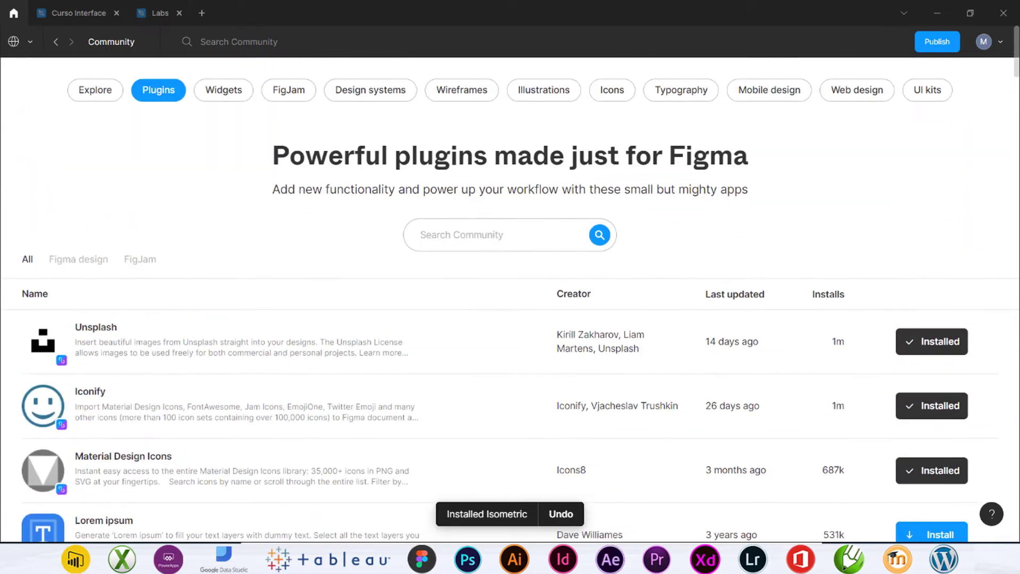
# Step: Switch to Chrome and review the Table Generator plugin page and the open articles recommending Figma plugins
pyautogui.click(937, 13)
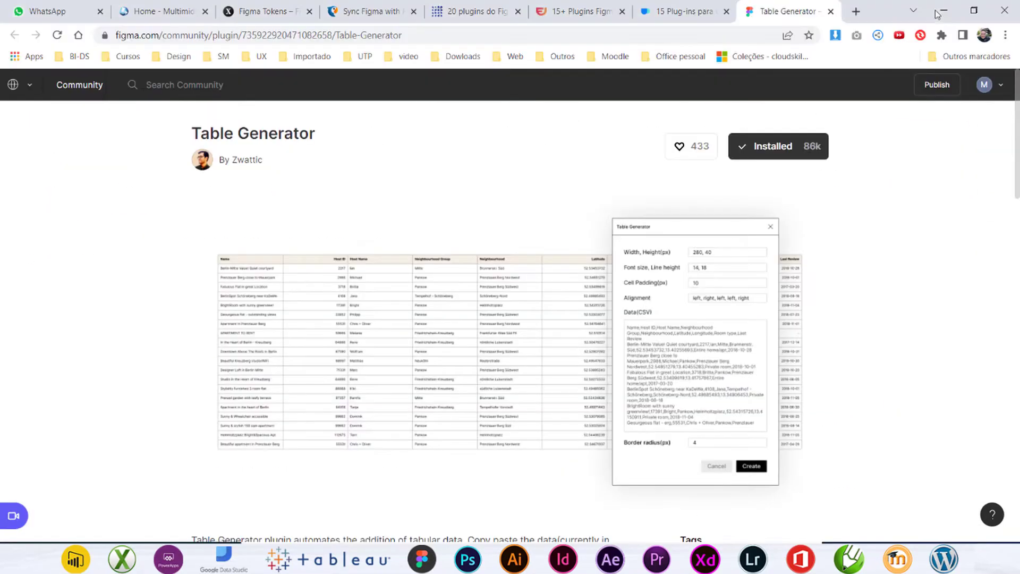
pyautogui.moveTo(194, 134); pyautogui.dragTo(325, 138)
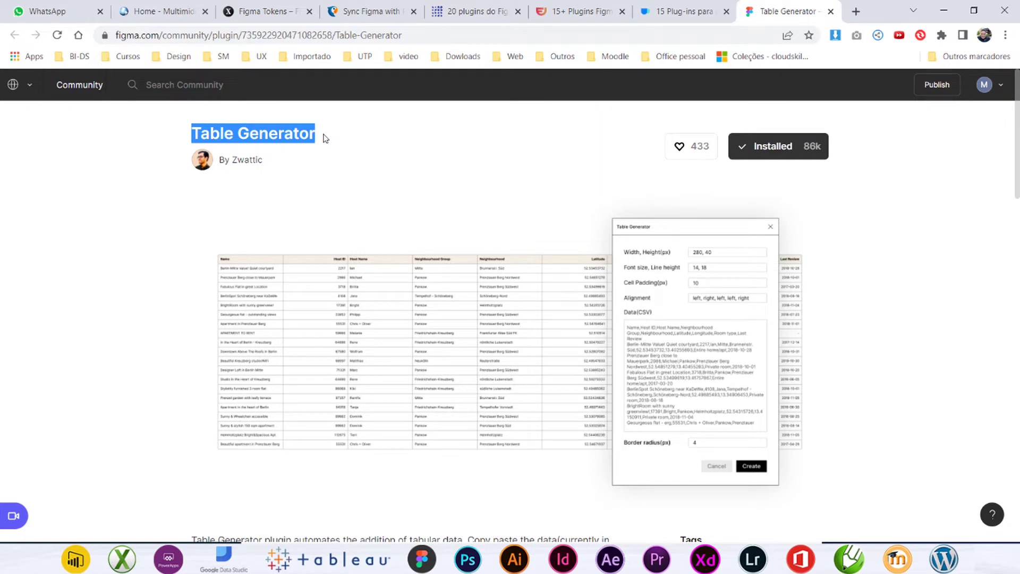
pyautogui.click(693, 8)
pyautogui.click(698, 186)
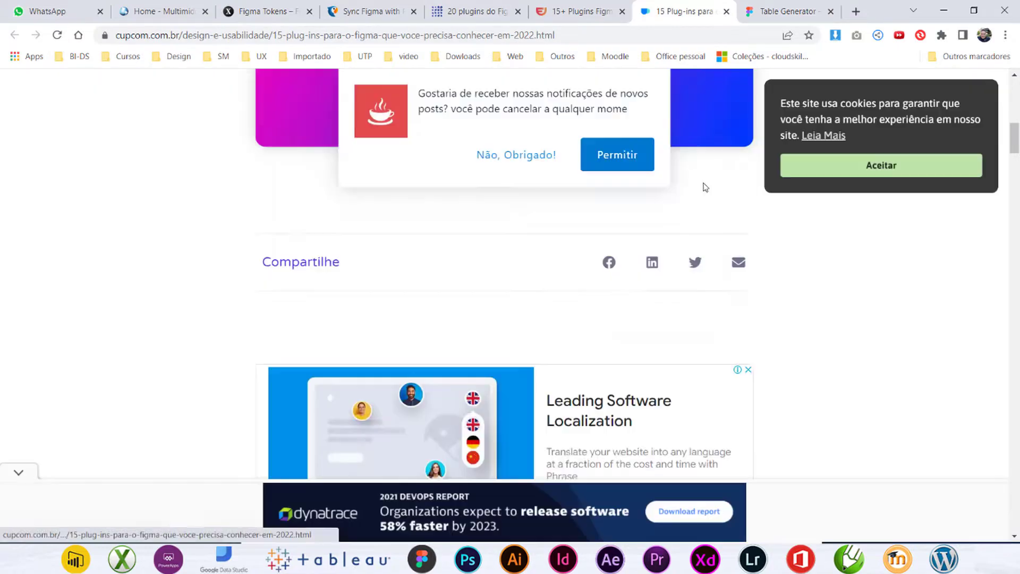
pyautogui.scroll(8, 703, 186)
pyautogui.click(606, 10)
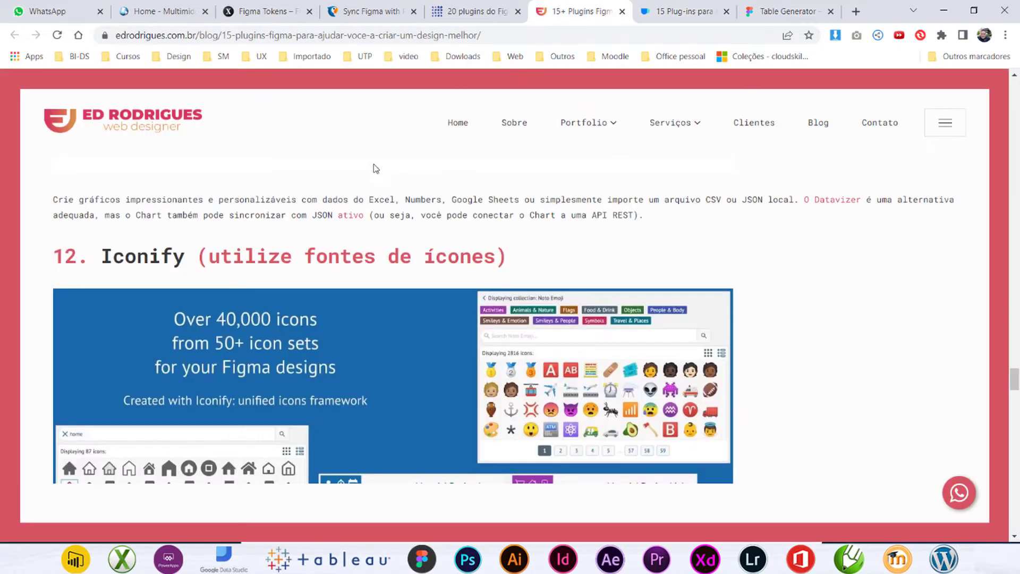
pyautogui.click(463, 11)
pyautogui.scroll(-6, 398, 235)
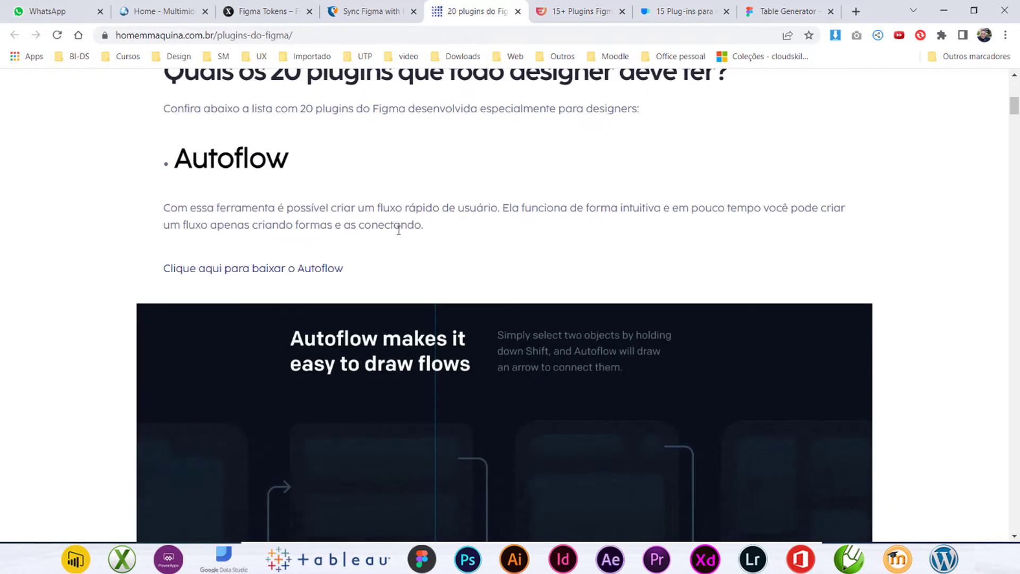
pyautogui.scroll(7, 399, 230)
pyautogui.click(781, 11)
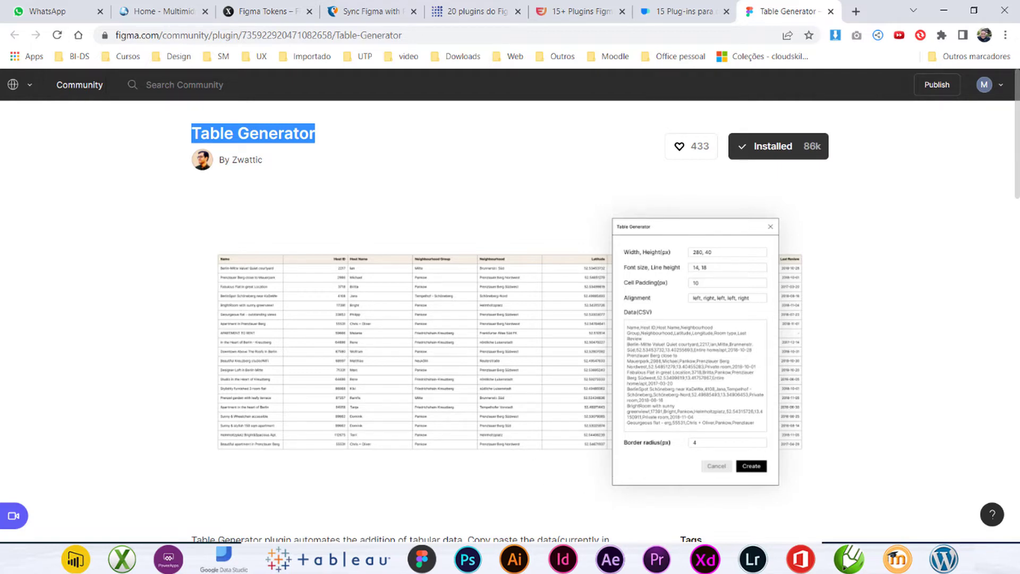
# Step: Leave Chrome, switch back to Figma and bring up the Labs file
pyautogui.click(944, 11)
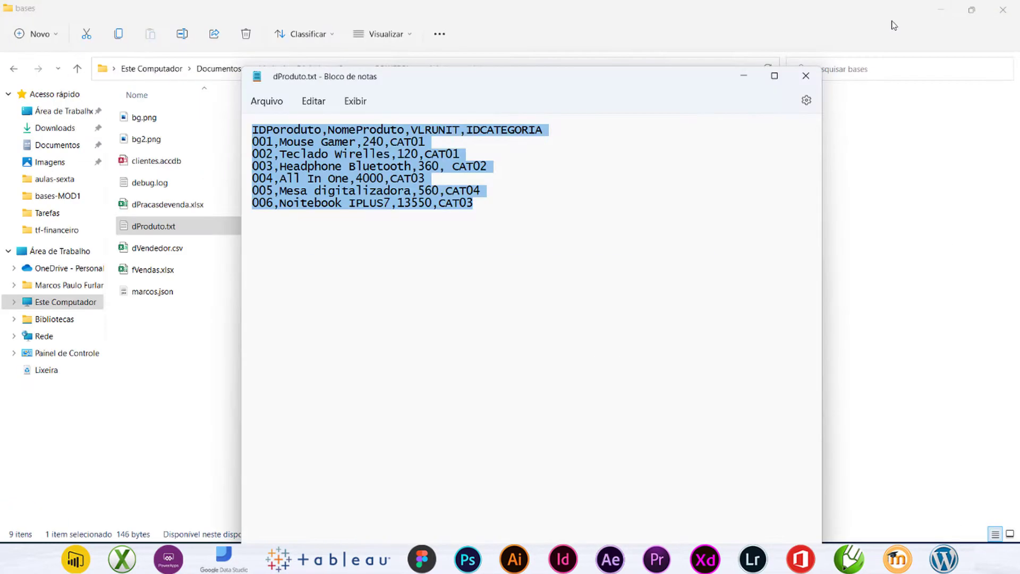
pyautogui.hotkey('alt', 'Tab')
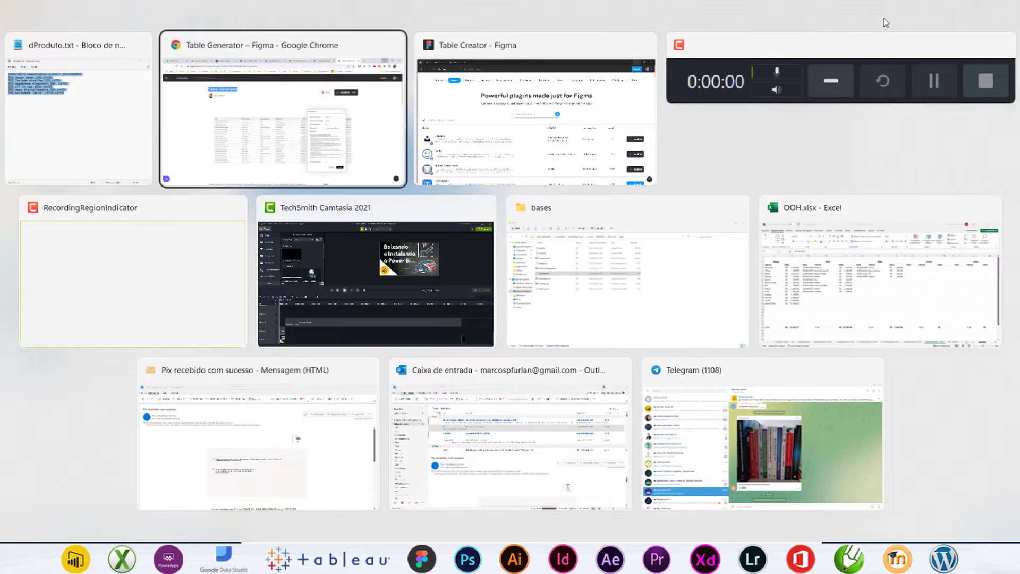
pyautogui.press('Tab')
pyautogui.press('Tab')
pyautogui.press('Tab')
pyautogui.press('Tab')
pyautogui.press('Tab')
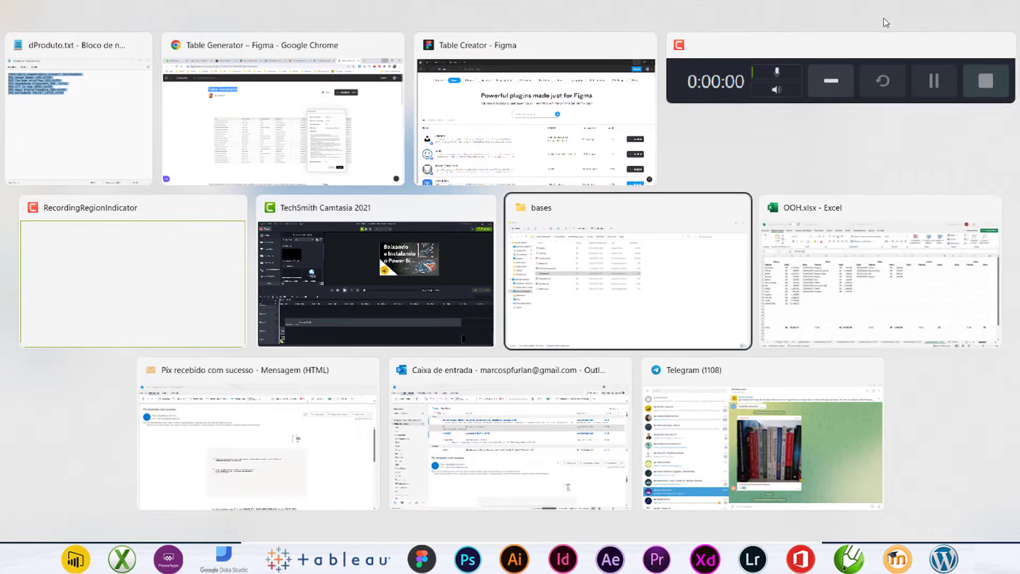
pyautogui.press('Tab')
pyautogui.press('Tab')
pyautogui.press('Tab')
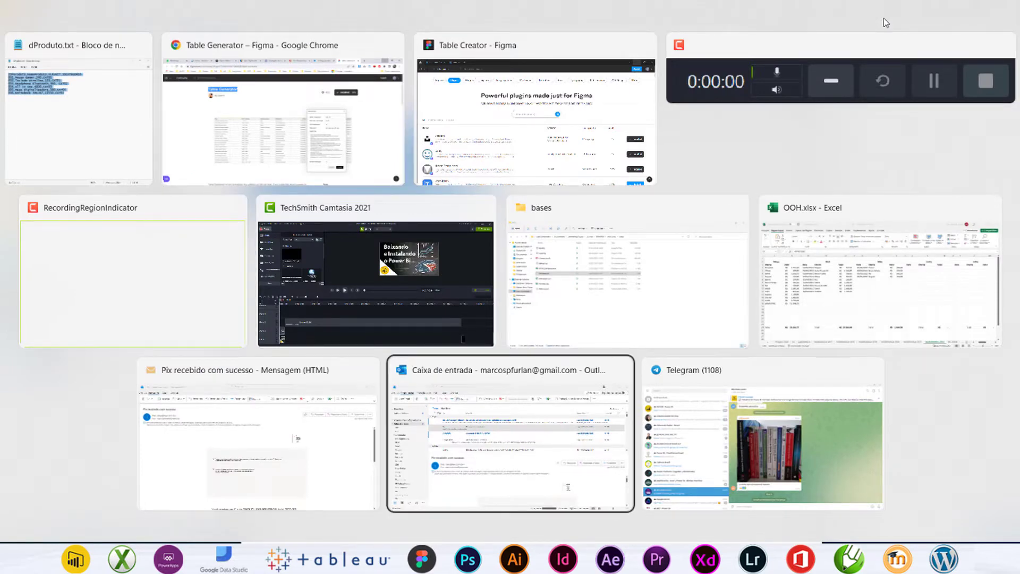
pyautogui.press('Tab')
pyautogui.press('Tab')
pyautogui.press('Tab')
pyautogui.press('Tab')
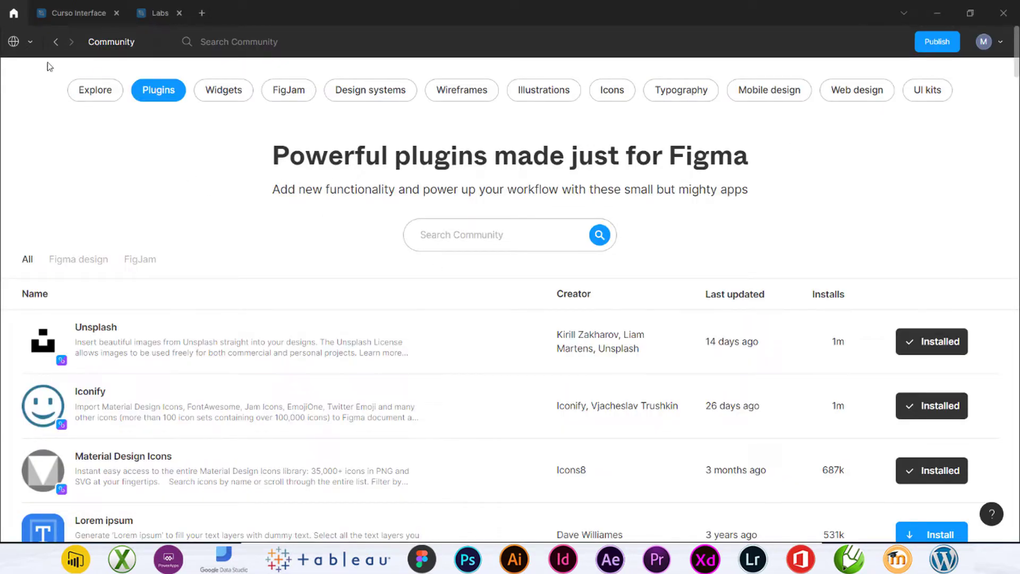
pyautogui.click(78, 14)
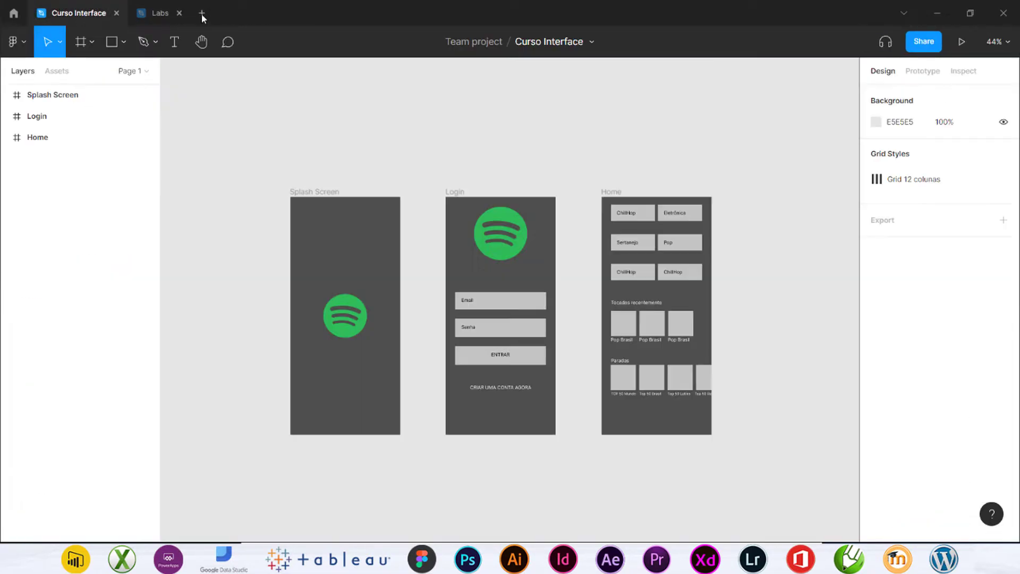
pyautogui.click(160, 13)
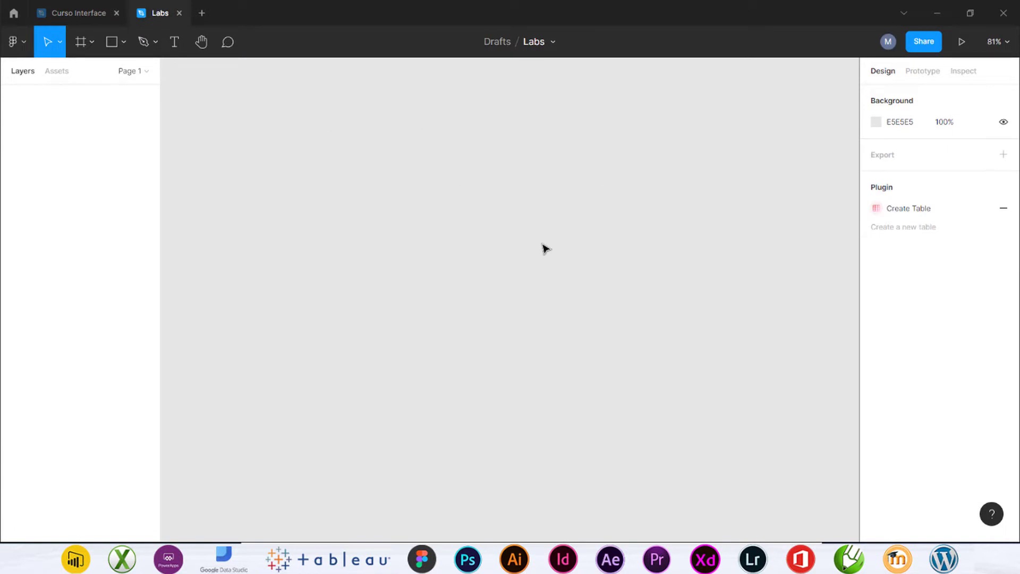
# Step: Run Humaaans for Figma, insert the illustration of the bearded man walking in a navy sweater and teal trousers, and close the plugin
pyautogui.click(28, 48)
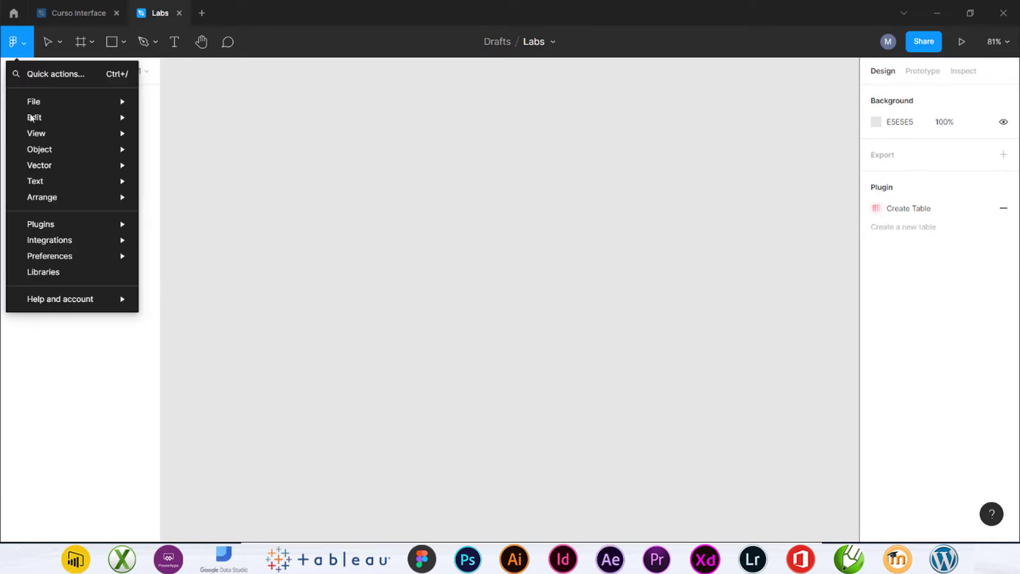
pyautogui.moveTo(53, 226)
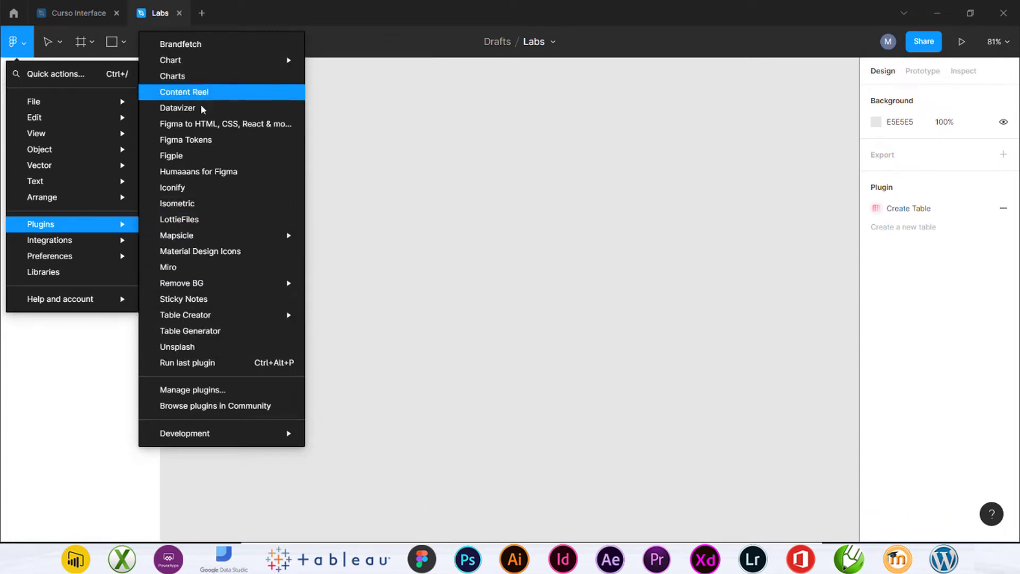
pyautogui.click(200, 172)
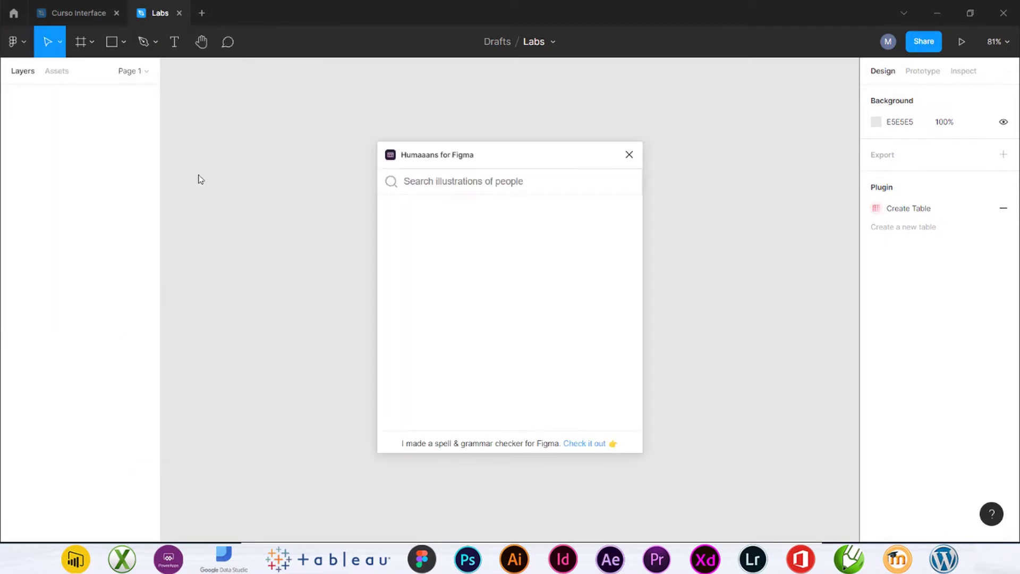
pyautogui.scroll(-5, 500, 301)
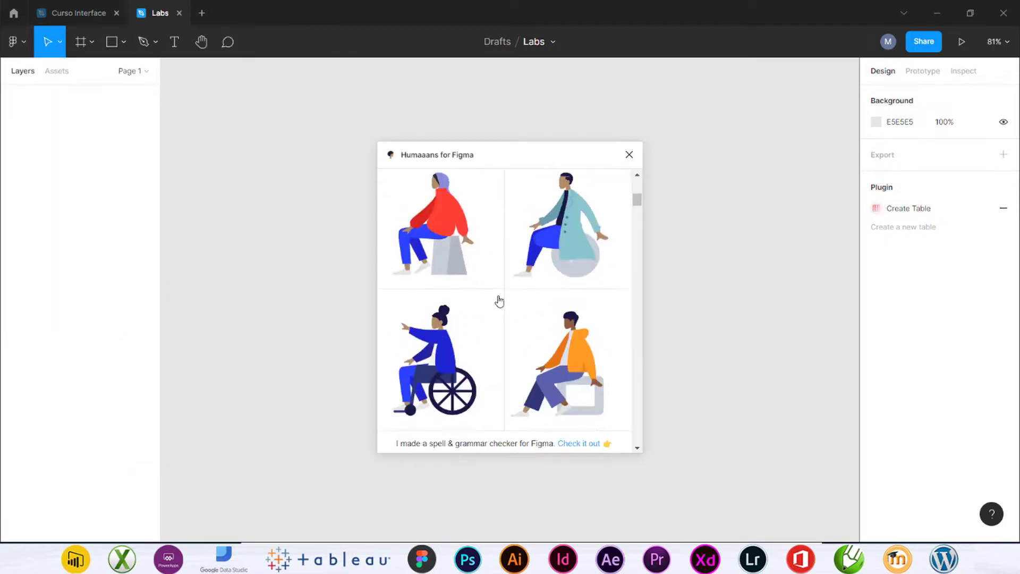
pyautogui.scroll(-3, 566, 292)
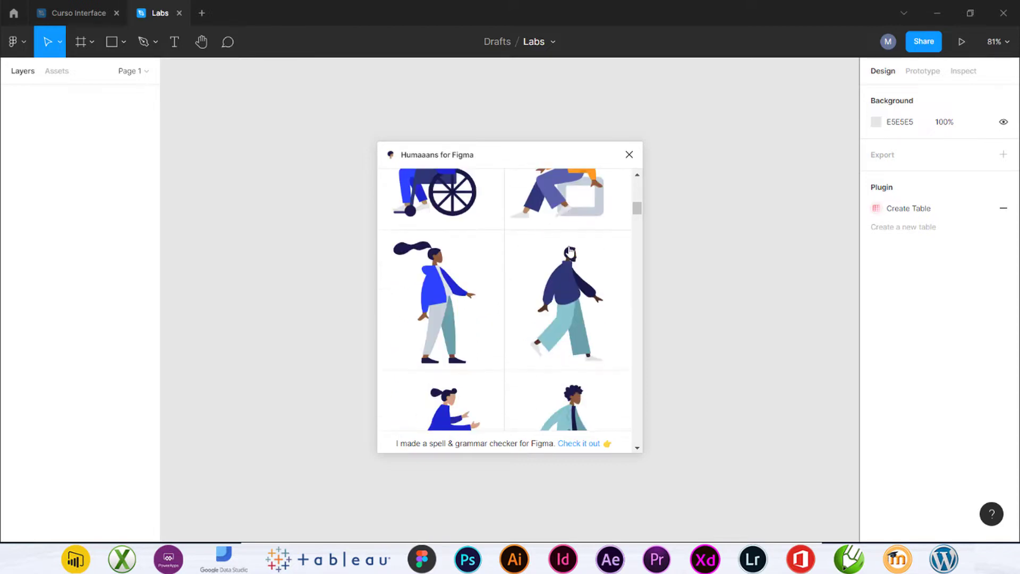
pyautogui.click(570, 294)
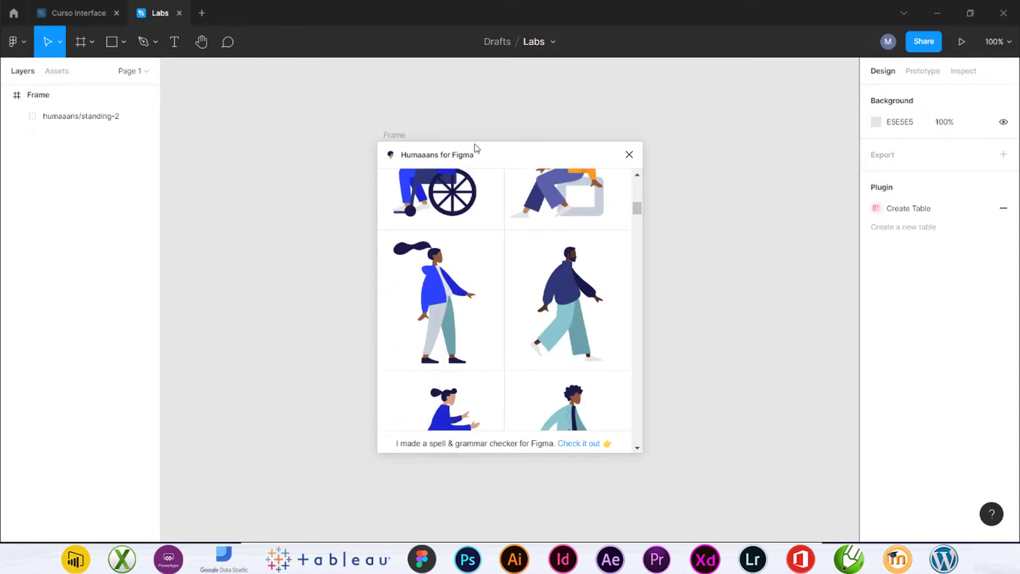
pyautogui.moveTo(476, 149); pyautogui.dragTo(542, 126)
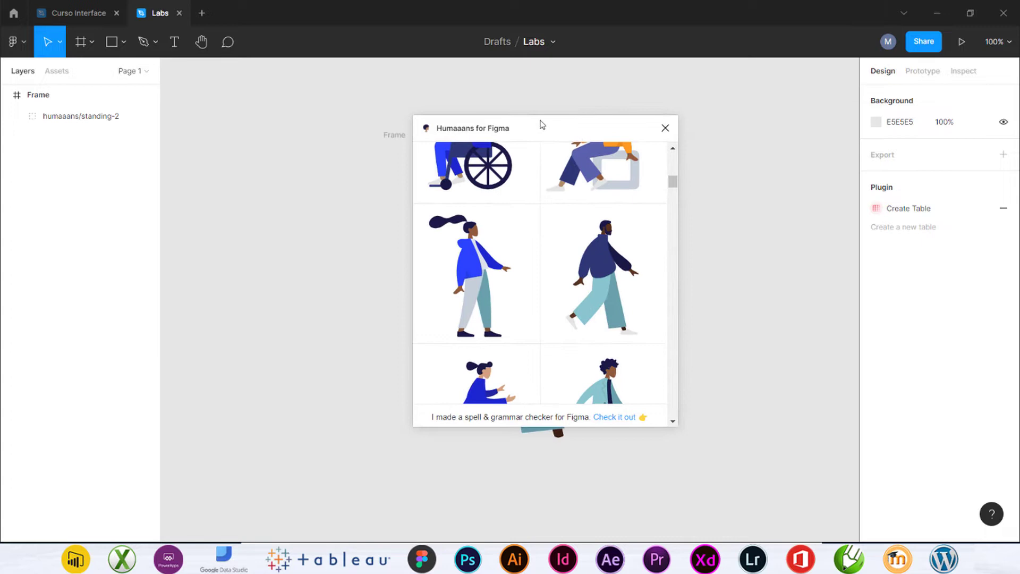
pyautogui.click(665, 128)
# Step: Select the inserted figure and expand its humaaans/standing-2 and humaaan-8 groups to examine the component layers
pyautogui.click(517, 252)
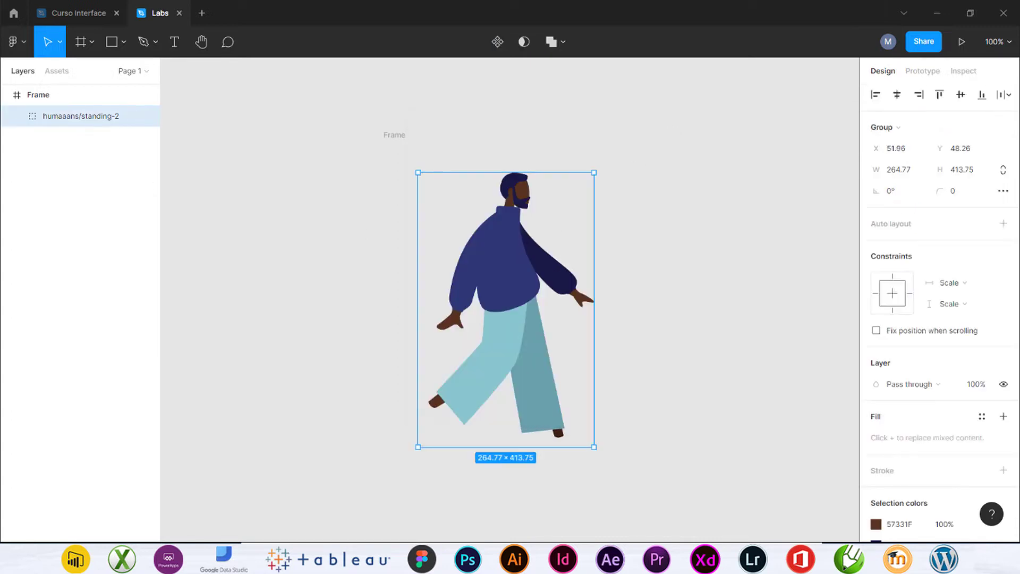
pyautogui.click(16, 116)
pyautogui.click(32, 137)
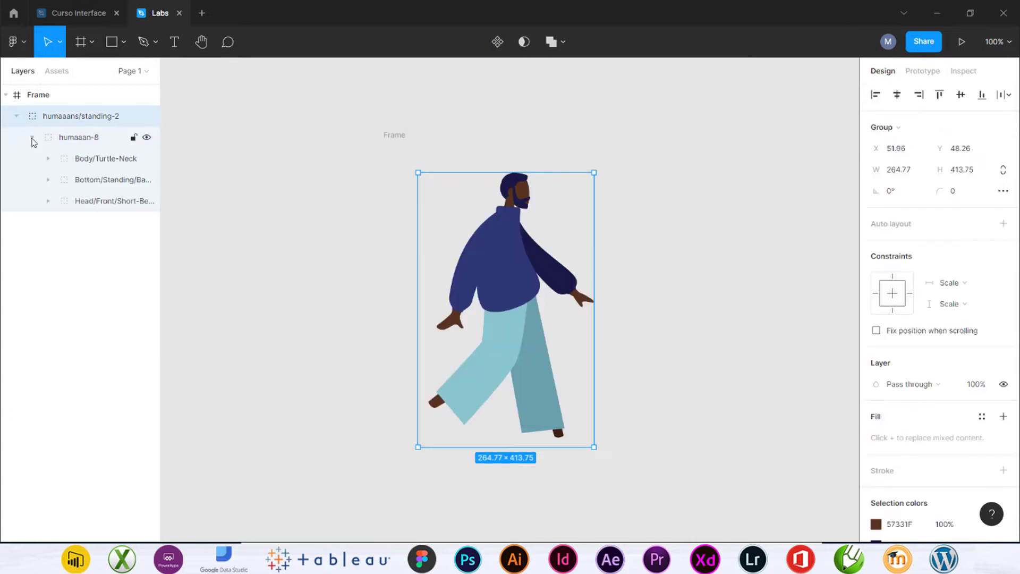
# Step: Expand the Body/Turtle-Neck group and select its two clothes layers and Skin layer one by one to examine them
pyautogui.click(48, 158)
pyautogui.click(99, 183)
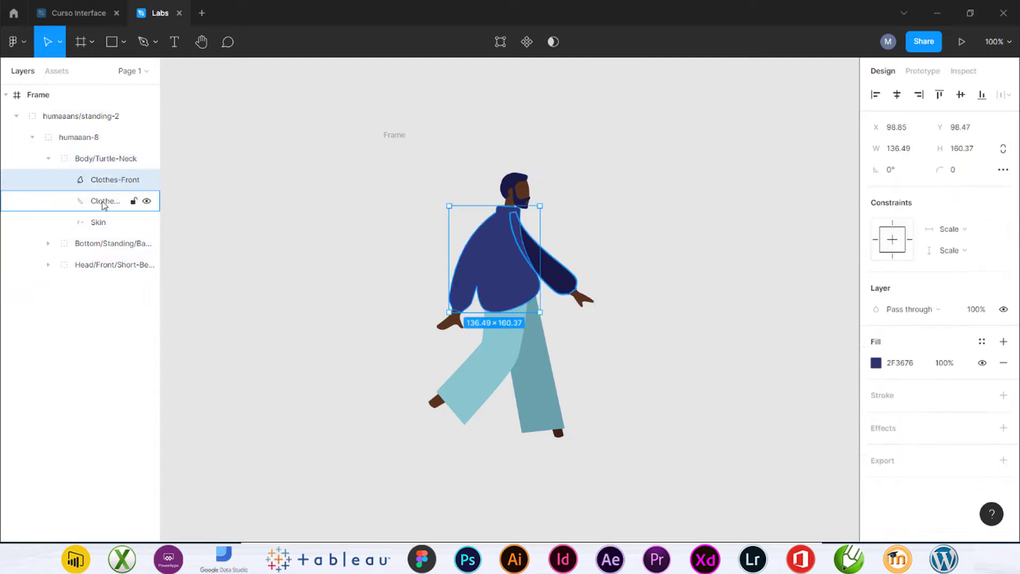
pyautogui.click(100, 201)
pyautogui.click(100, 222)
# Step: Select the whole frame with the walking figure and delete it from the canvas
pyautogui.click(298, 221)
pyautogui.moveTo(282, 127); pyautogui.dragTo(676, 469)
pyautogui.press('Delete')
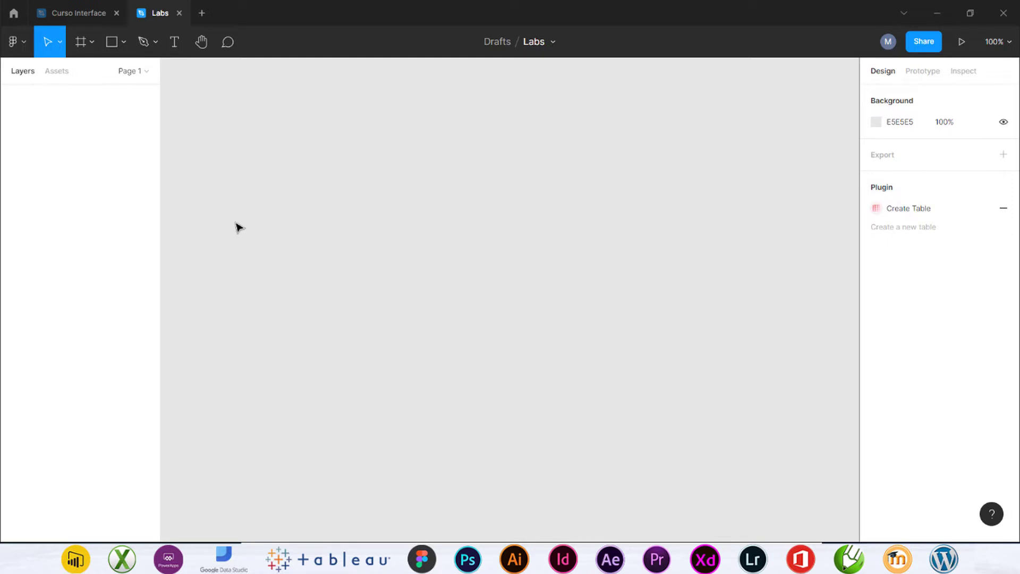
# Step: Run the Table Generator plugin to view its table settings, and close it
pyautogui.click(22, 39)
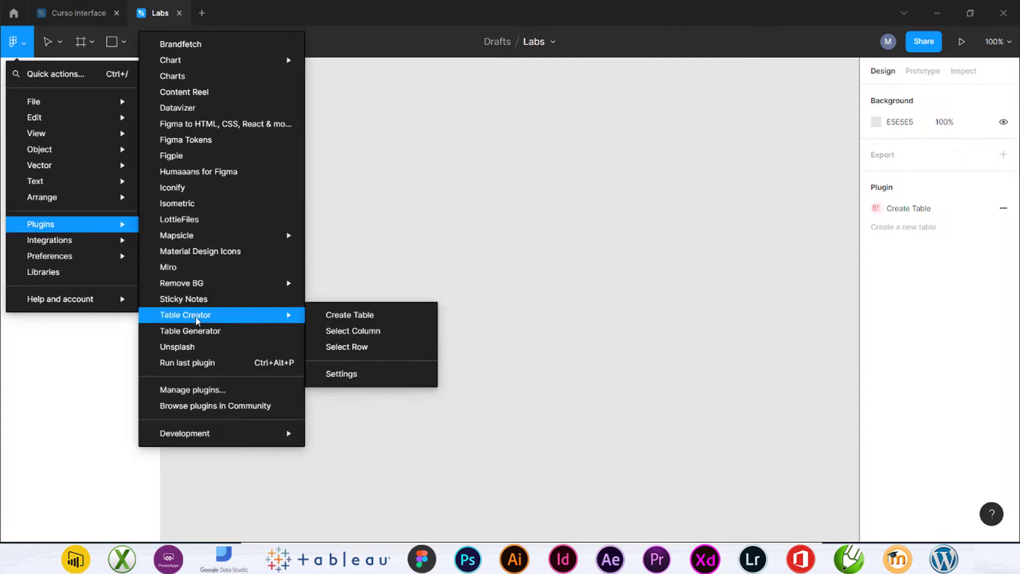
pyautogui.click(206, 338)
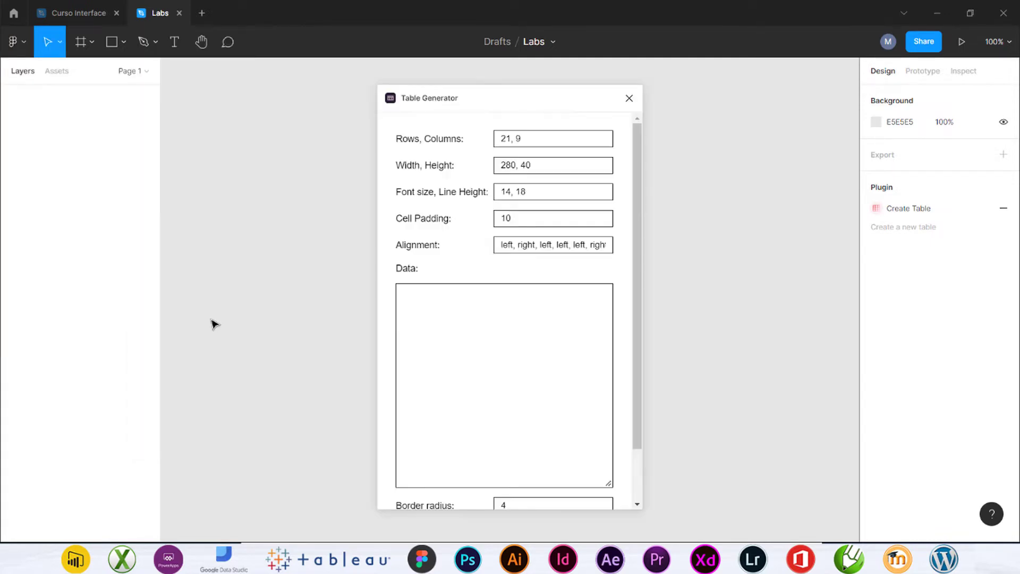
pyautogui.click(621, 102)
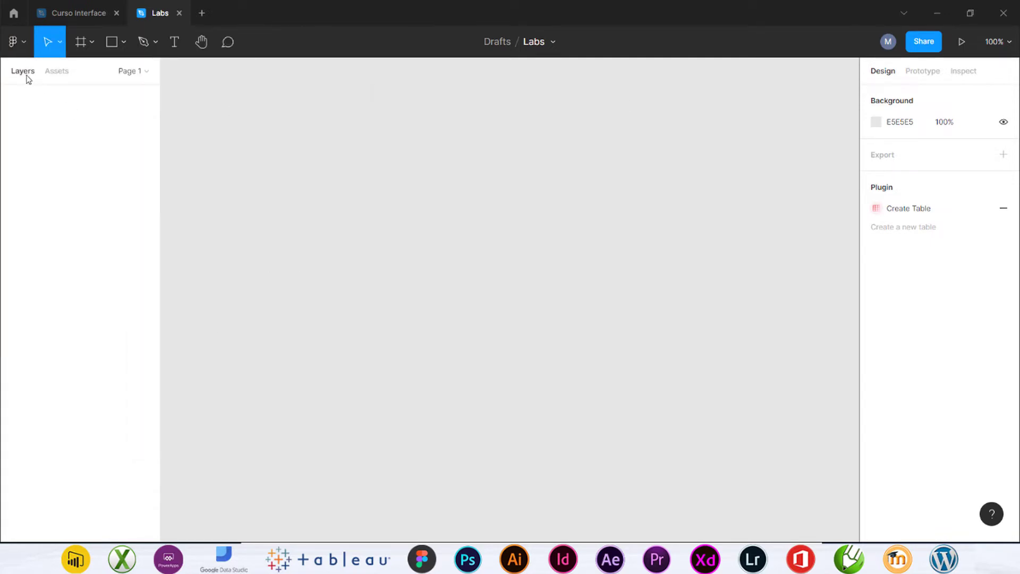
# Step: Open the Table Creator settings, try to link a Table component, read the linking instructions, and close the plugin
pyautogui.click(16, 42)
pyautogui.moveTo(82, 229)
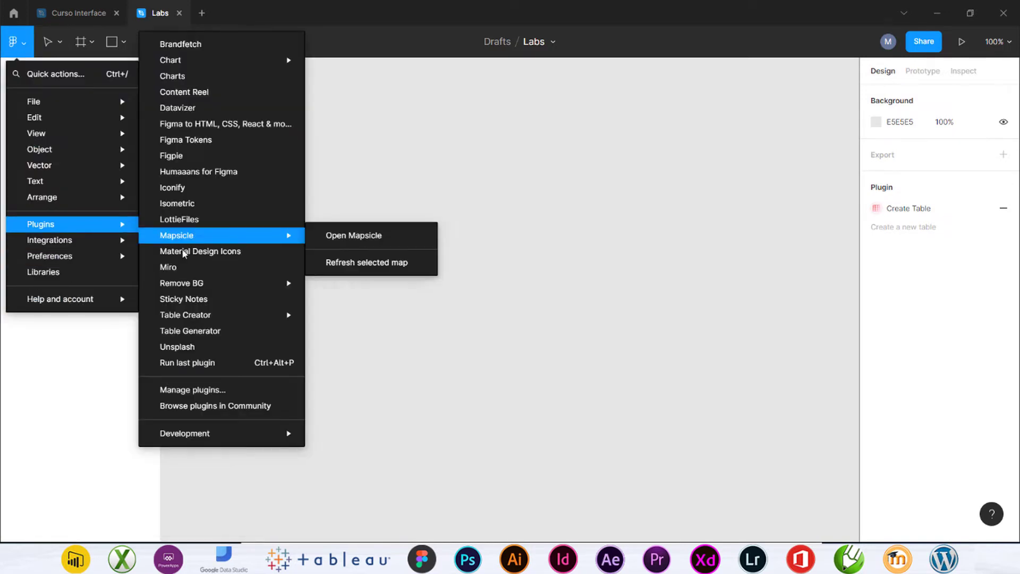
pyautogui.moveTo(207, 315)
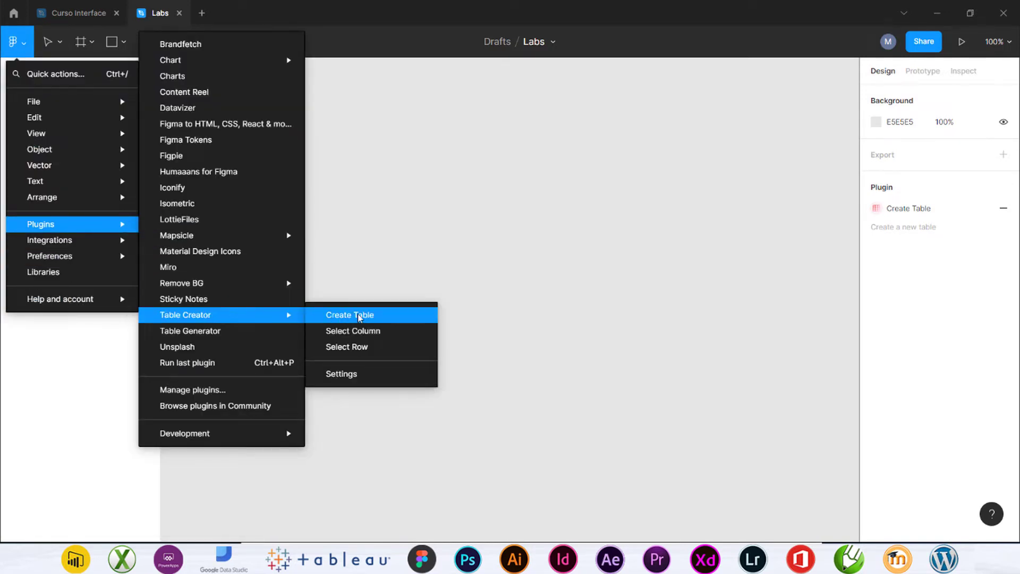
pyautogui.click(372, 378)
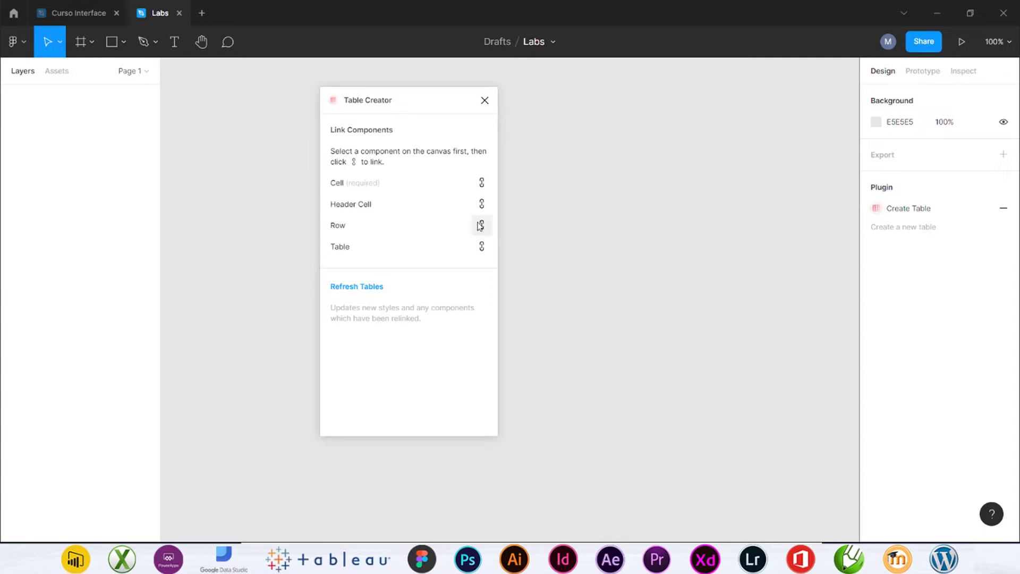
pyautogui.click(483, 247)
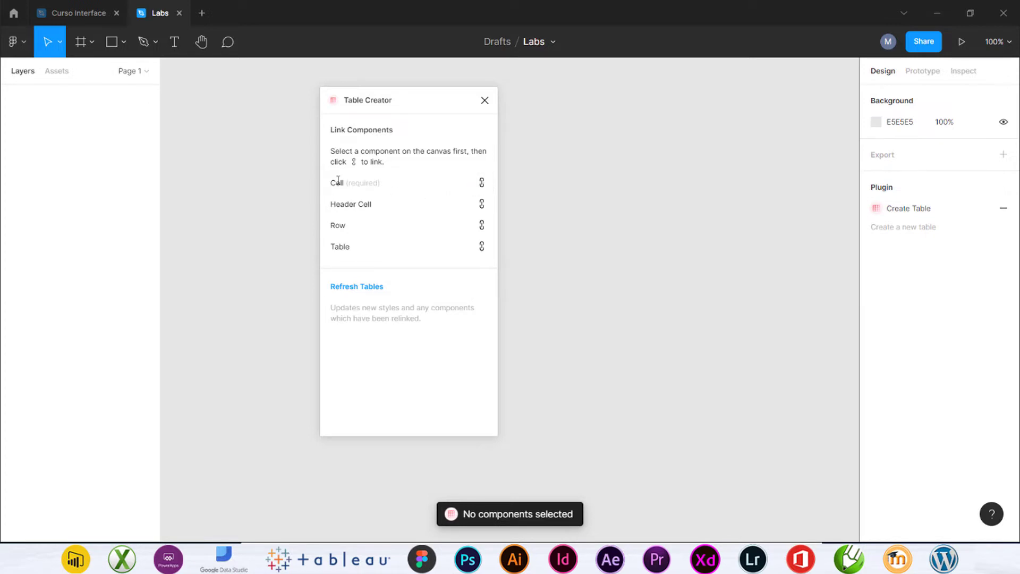
pyautogui.moveTo(342, 154); pyautogui.dragTo(483, 183)
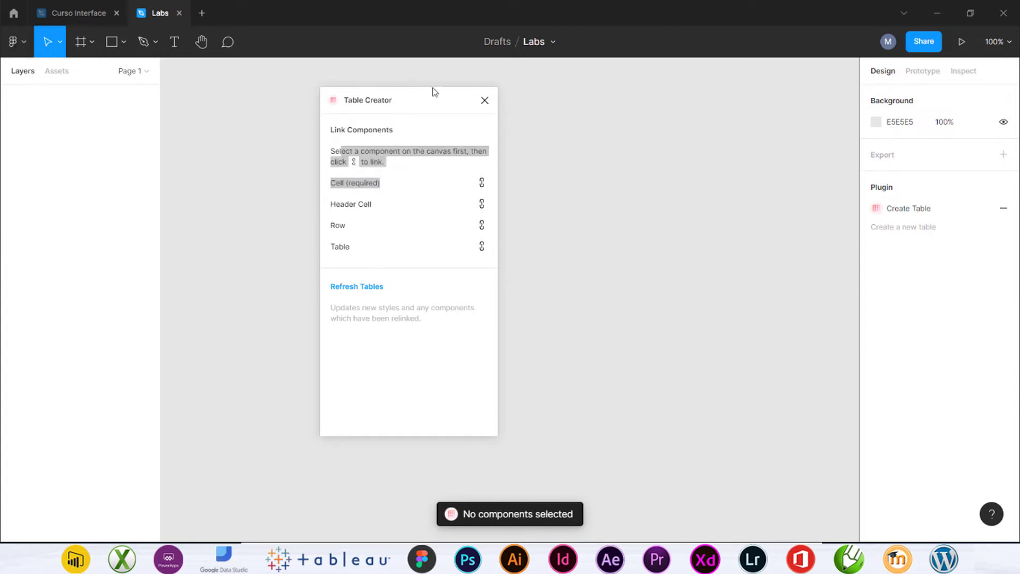
pyautogui.click(484, 100)
# Step: Start Create Table in Table Creator, set 4 columns and 6 rows, and check the extra table options
pyautogui.click(24, 46)
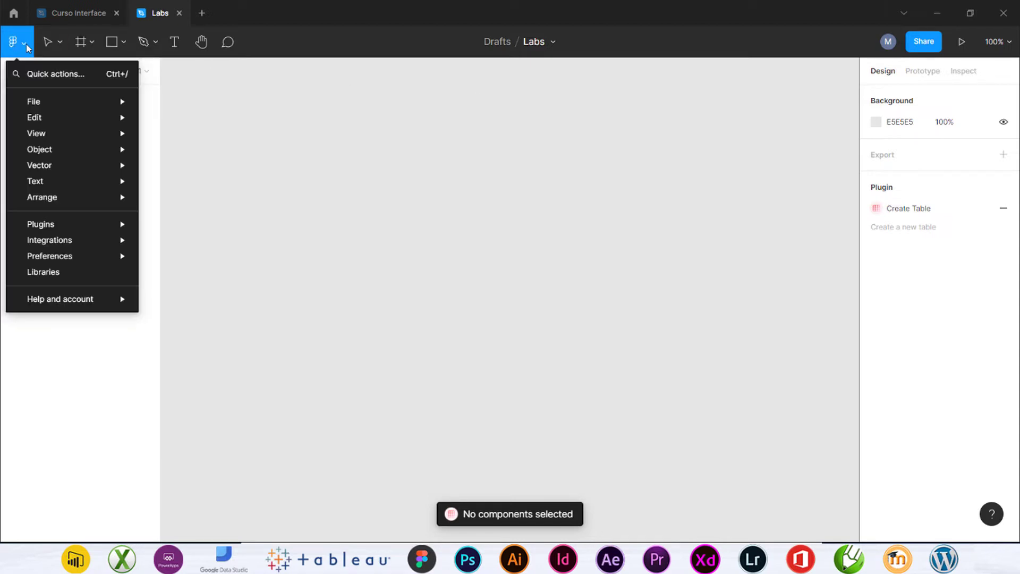
pyautogui.moveTo(67, 225)
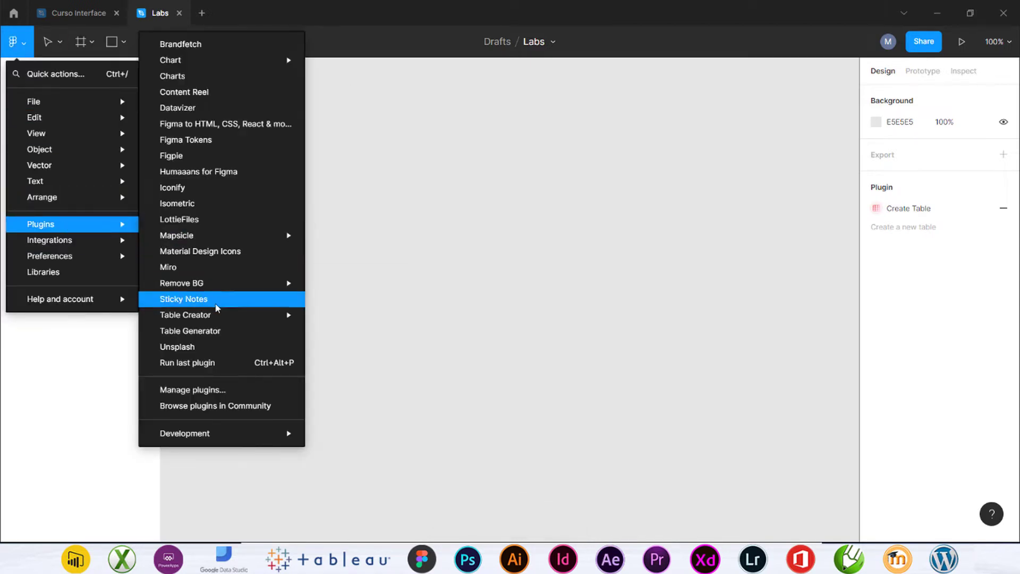
pyautogui.moveTo(224, 321)
pyautogui.click(378, 319)
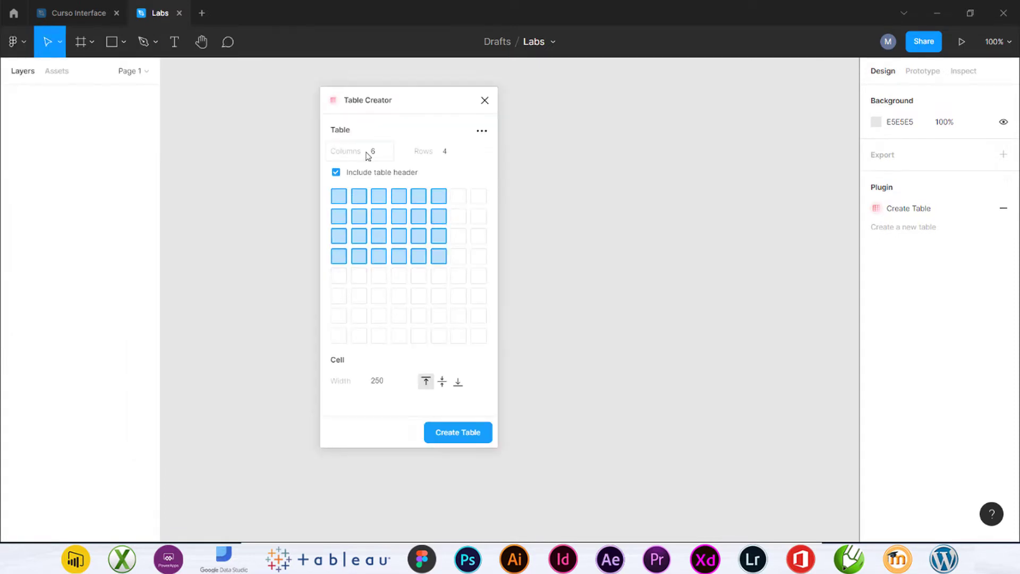
pyautogui.click(380, 151)
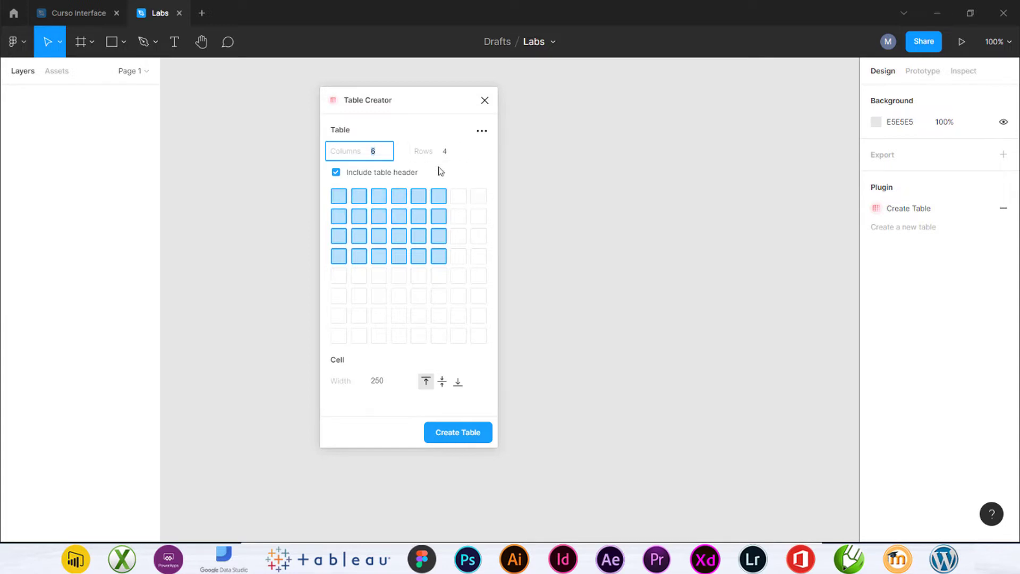
pyautogui.write('4')
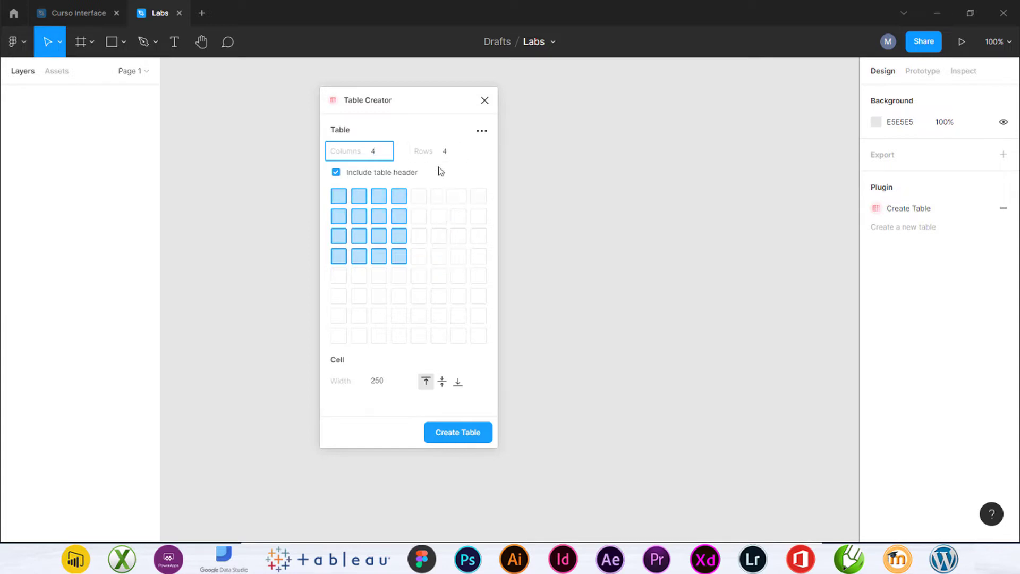
pyautogui.click(445, 151)
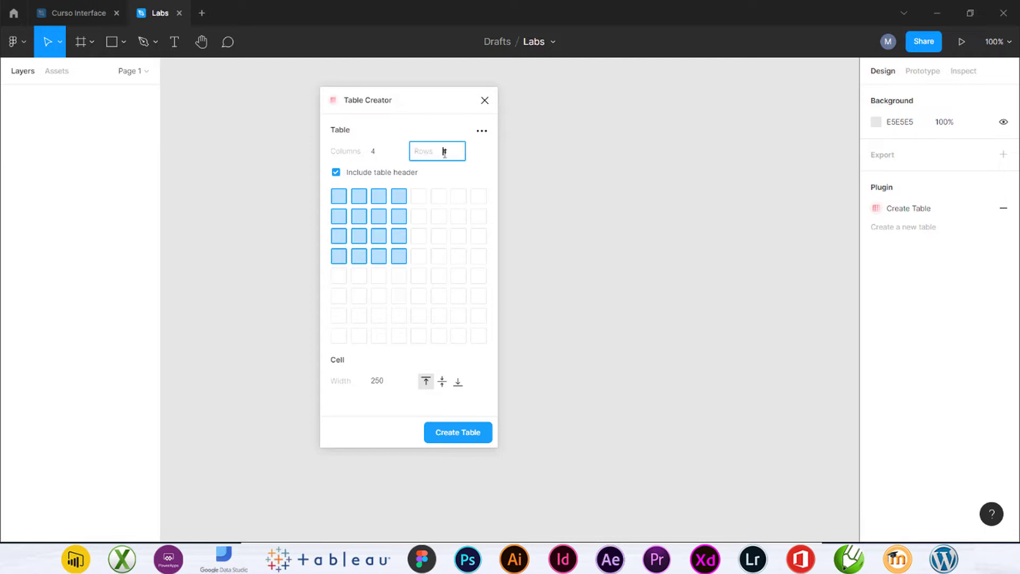
pyautogui.write('6')
pyautogui.click(482, 132)
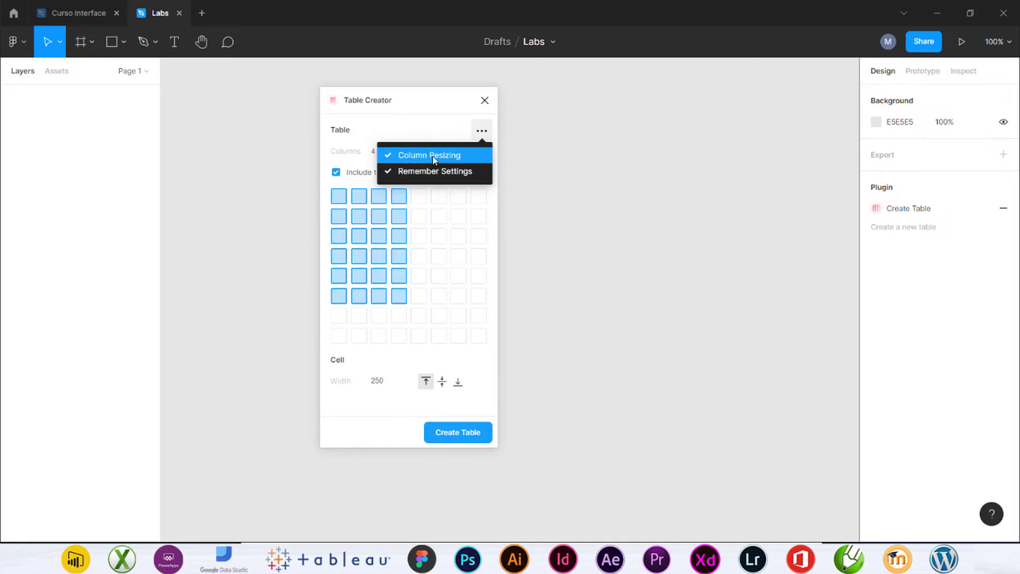
pyautogui.click(433, 130)
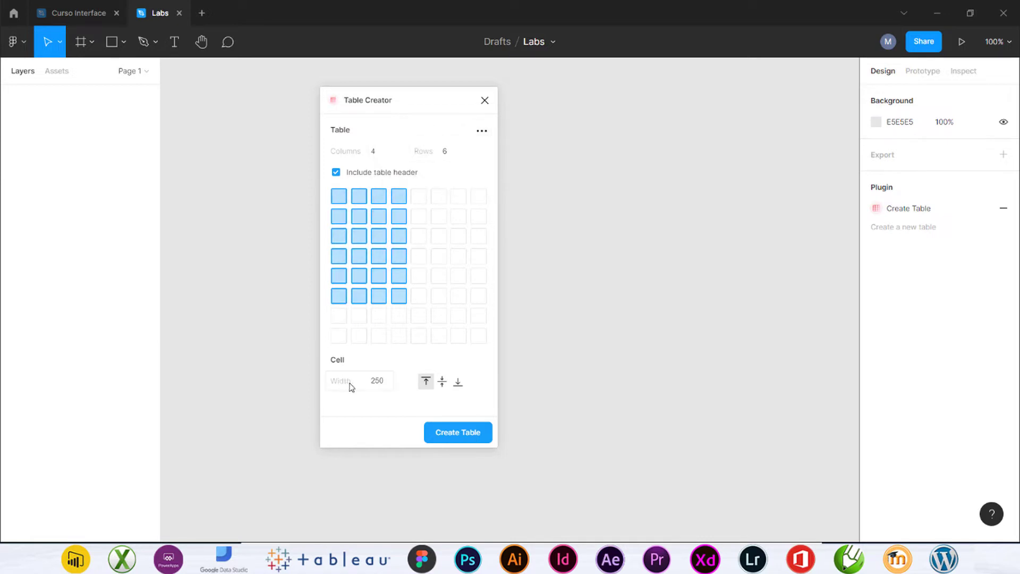
# Step: Set the cell width to 150 with middle vertical alignment, and create the table on the canvas
pyautogui.click(386, 381)
pyautogui.write('15')
pyautogui.click(442, 386)
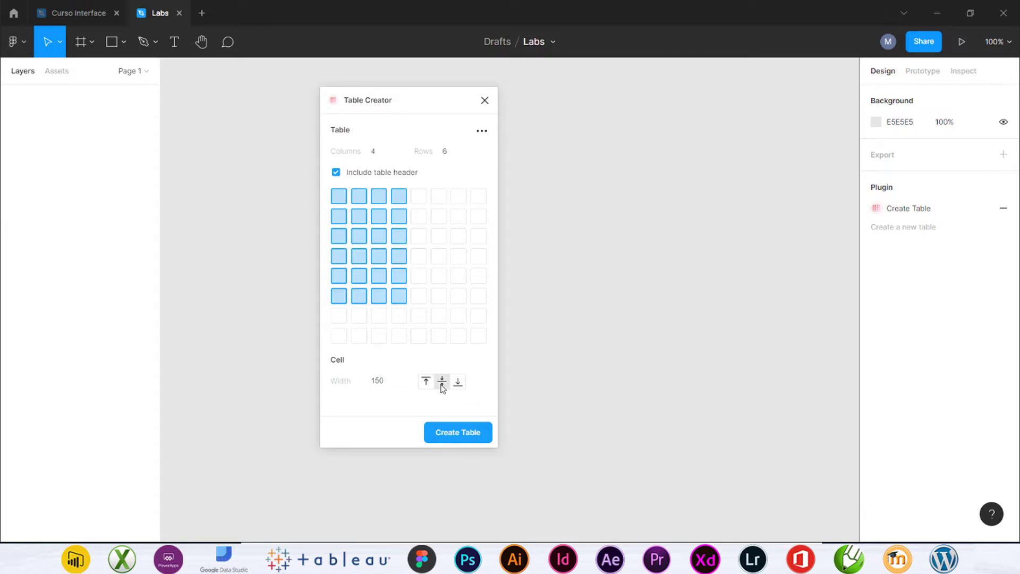
pyautogui.click(461, 435)
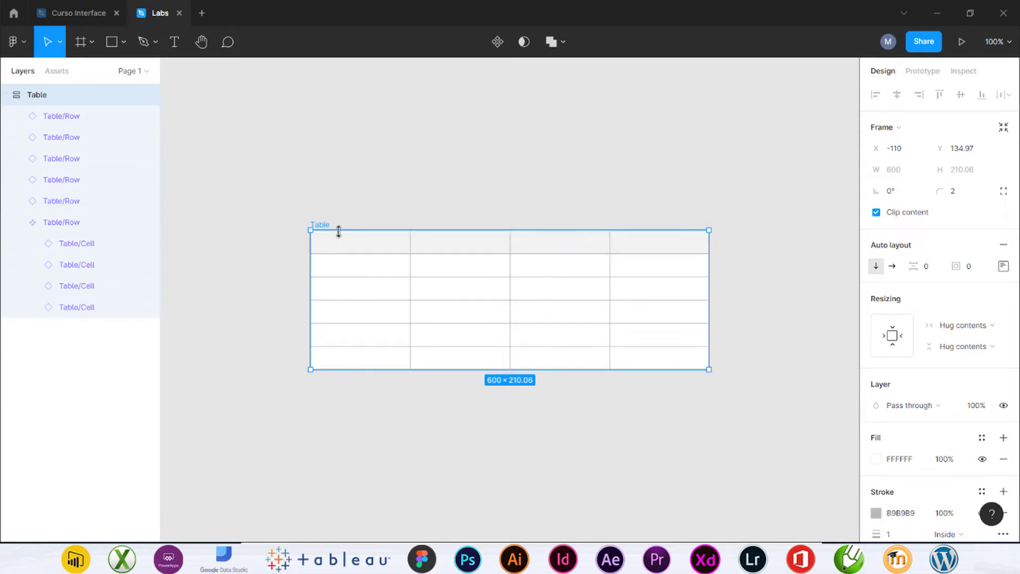
# Step: Expand the header row's first cell down to its Content layer and select the Text layer inside
pyautogui.click(348, 246)
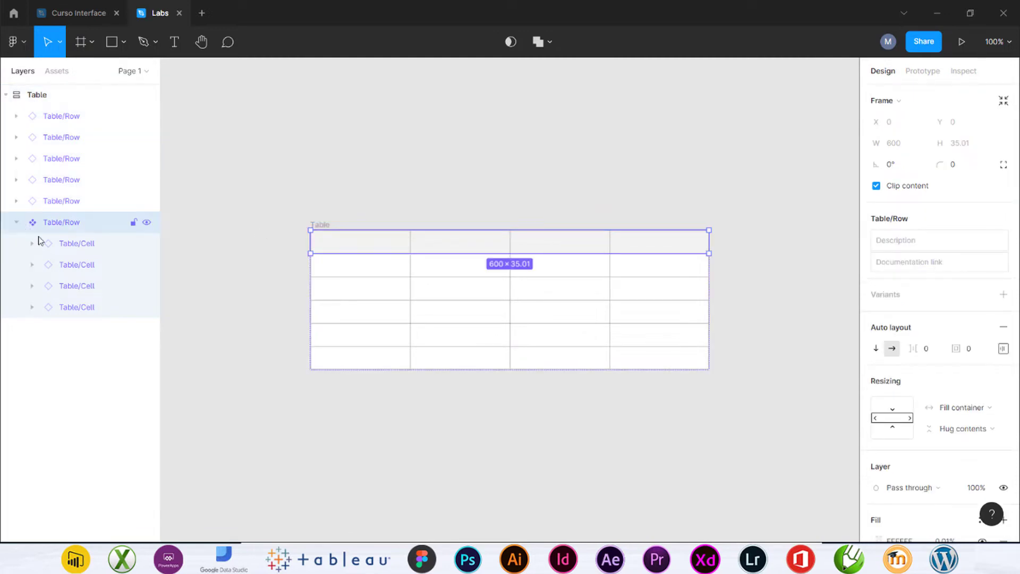
pyautogui.click(69, 243)
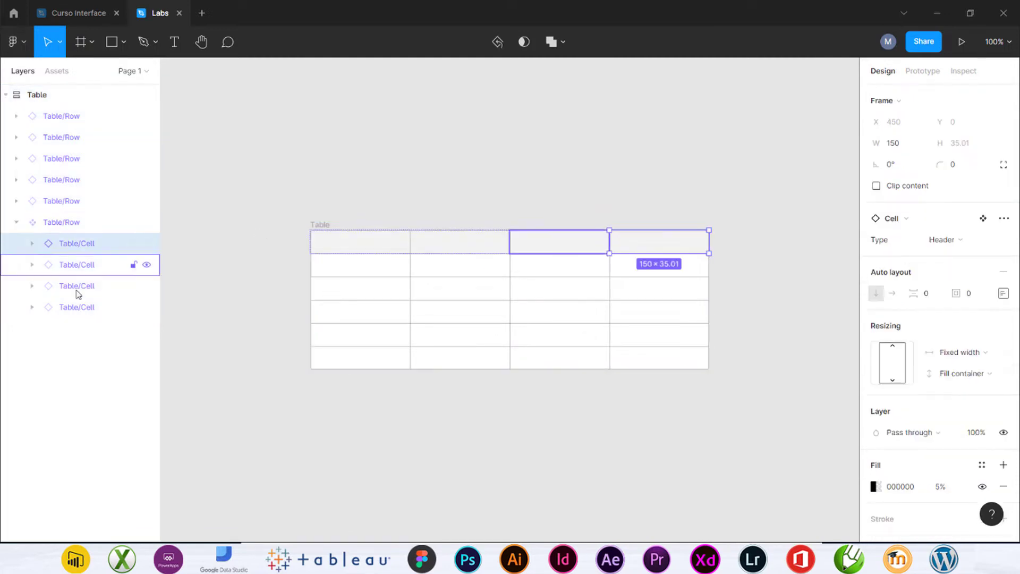
pyautogui.click(81, 308)
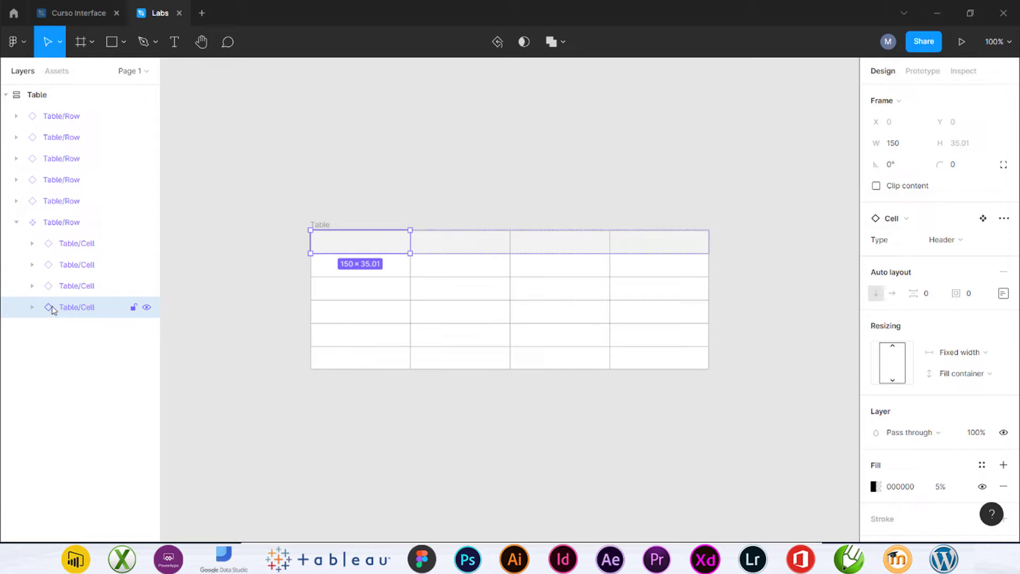
pyautogui.click(32, 307)
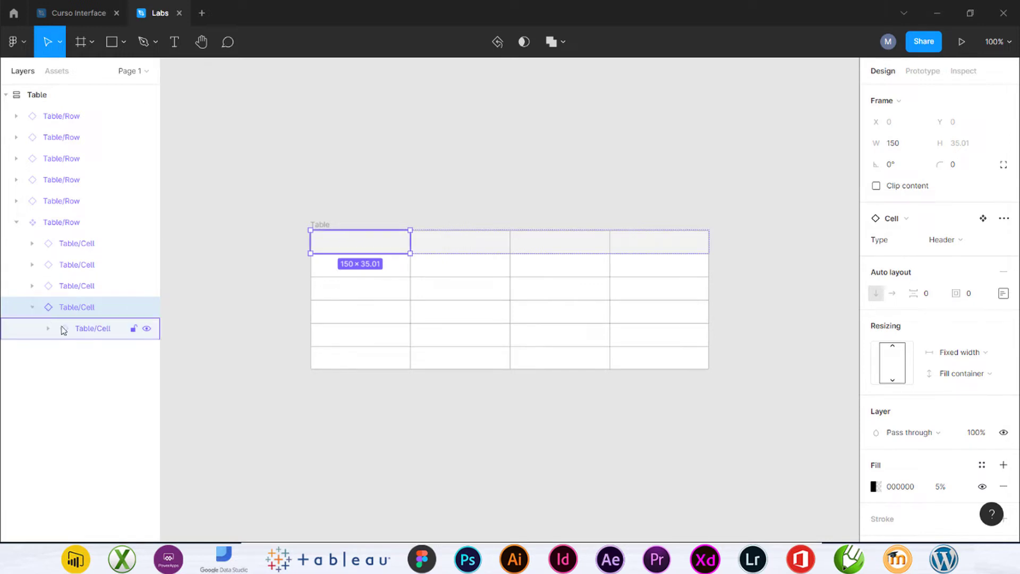
pyautogui.click(48, 329)
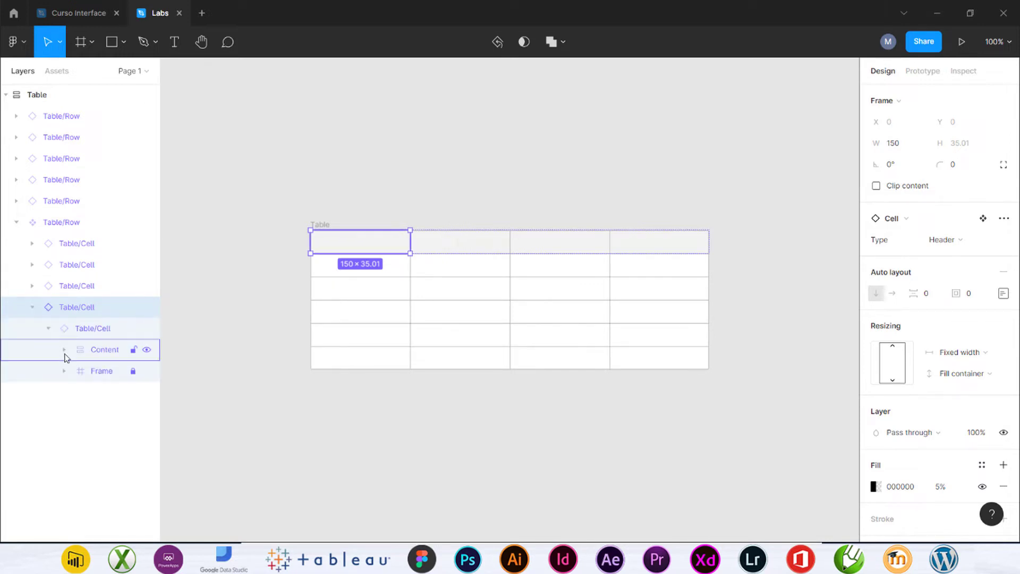
pyautogui.click(103, 355)
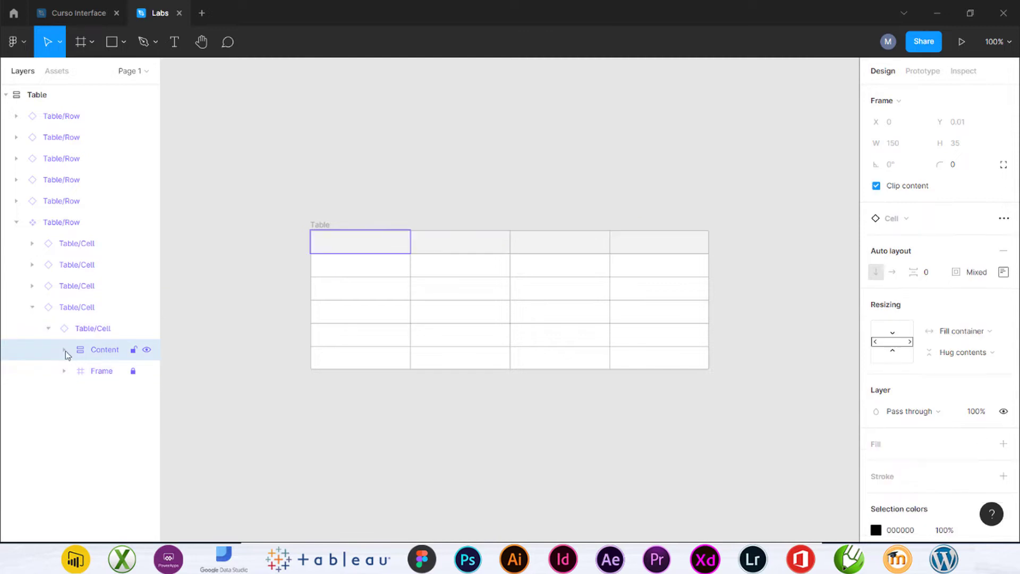
pyautogui.click(64, 349)
pyautogui.click(113, 373)
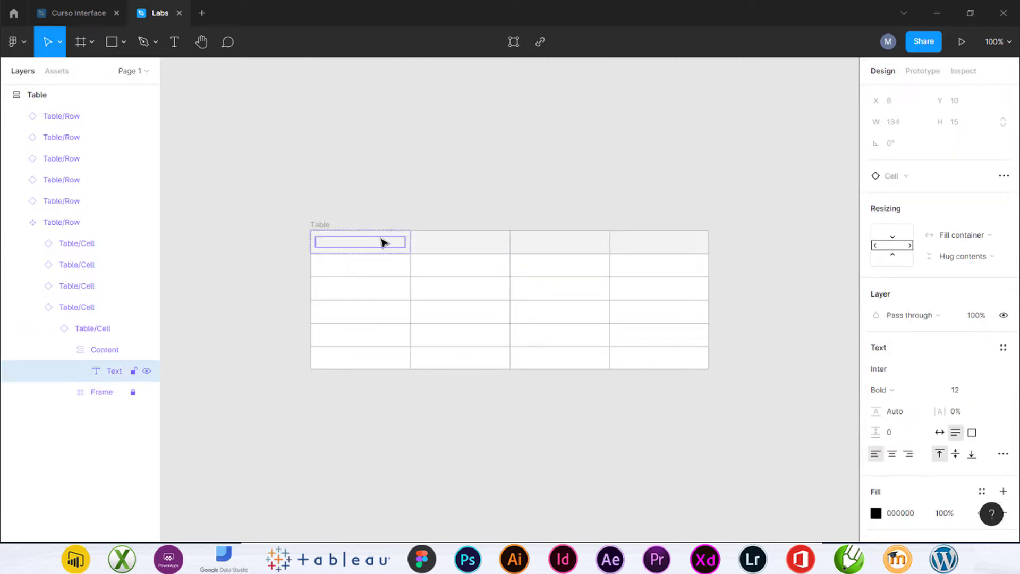
# Step: Enter "ID Cliente" as the text of the table's first header cell
pyautogui.doubleClick(378, 246)
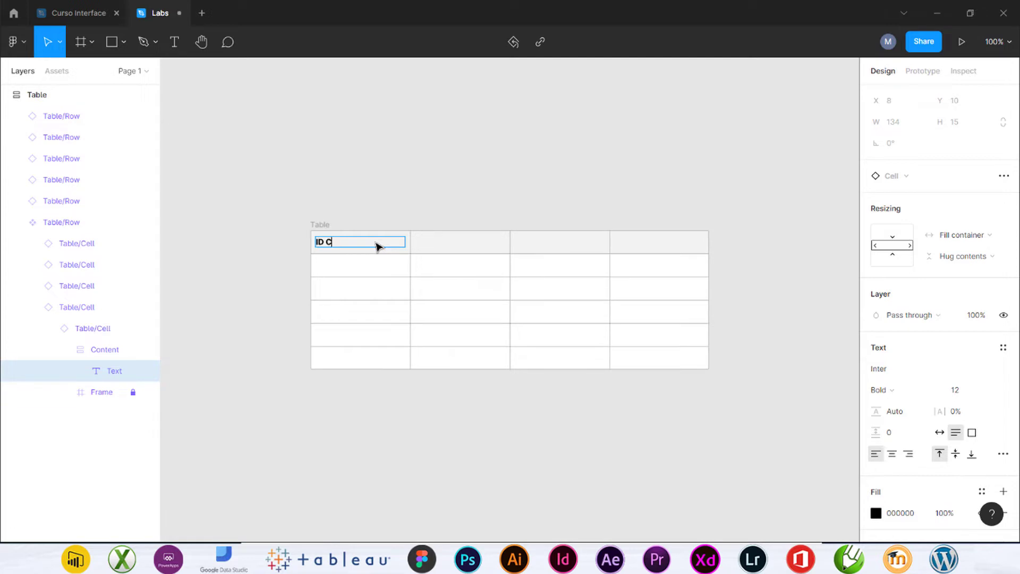
pyautogui.write('ne')
pyautogui.press('BackSpace')
pyautogui.press('BackSpace')
pyautogui.press('BackSpace')
pyautogui.write('ente')
# Step: Change the font of the "ID Cliente" header text to Arial
pyautogui.moveTo(354, 237); pyautogui.dragTo(293, 234)
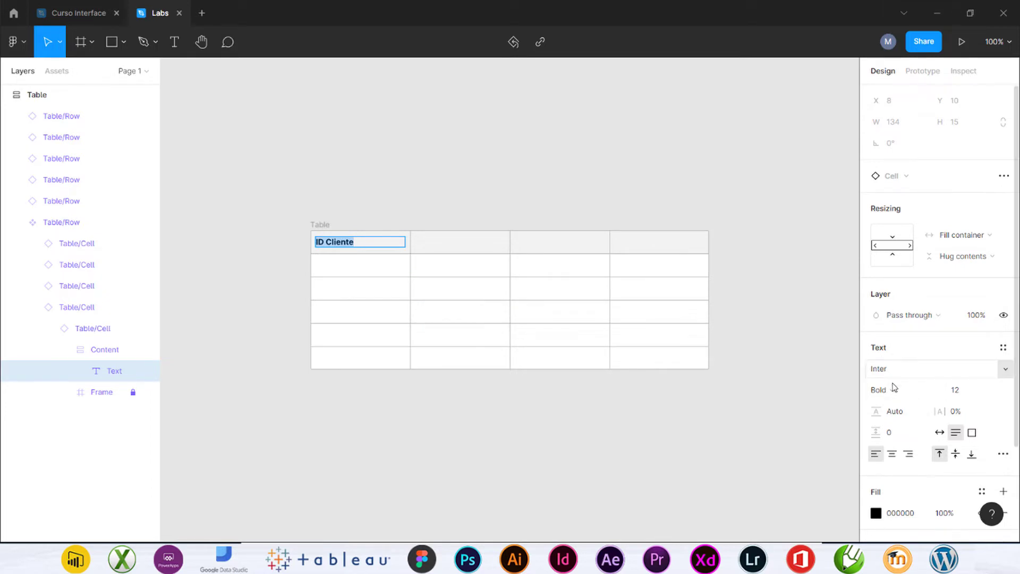
pyautogui.click(1010, 376)
pyautogui.scroll(5, 923, 297)
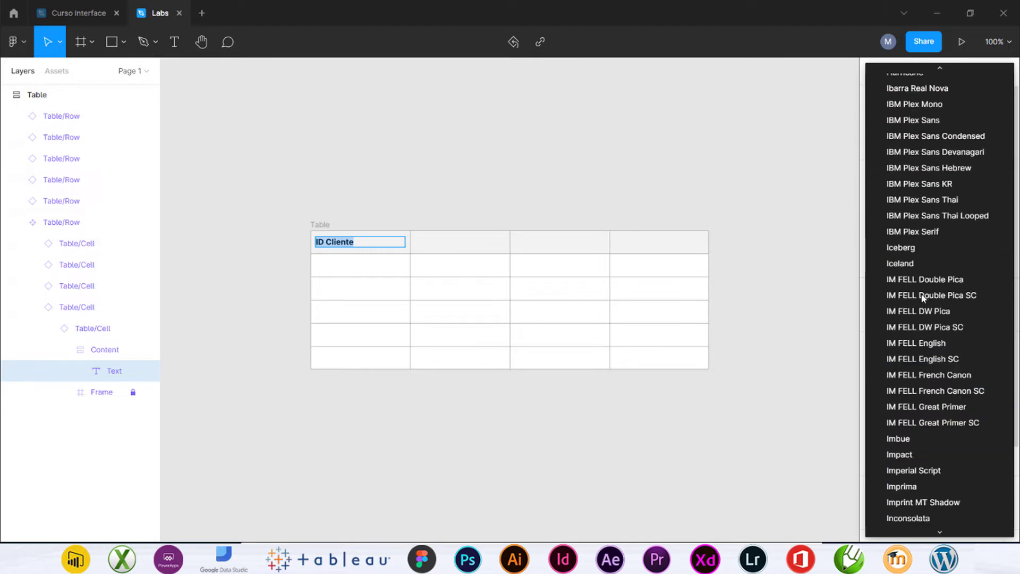
pyautogui.scroll(15, 923, 297)
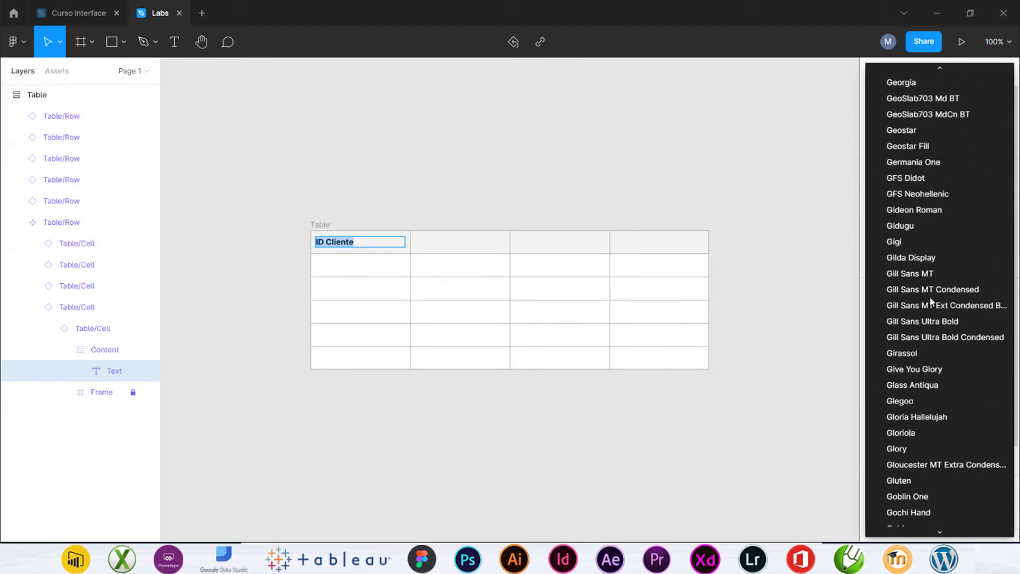
pyautogui.scroll(20, 929, 300)
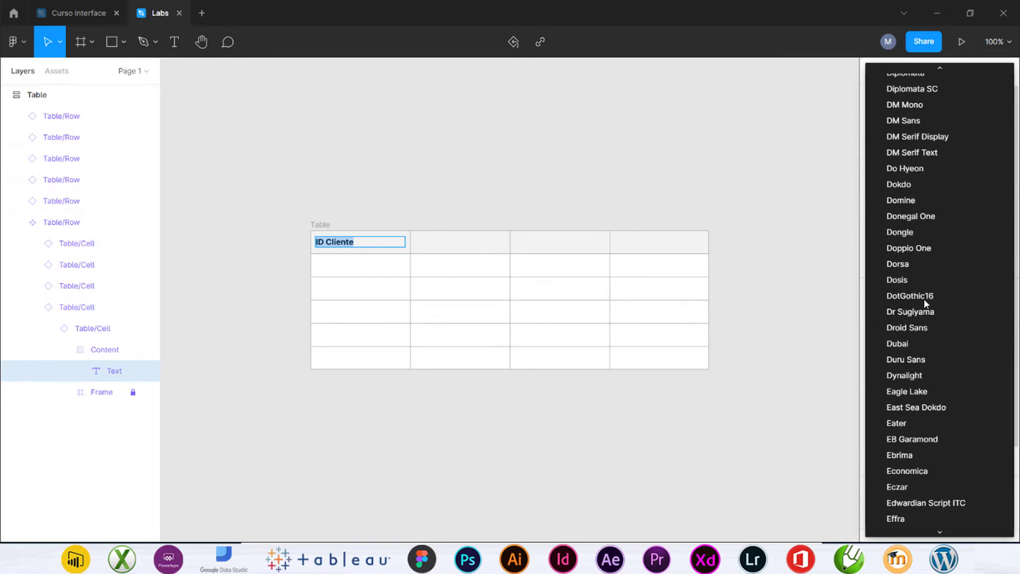
pyautogui.scroll(15, 925, 301)
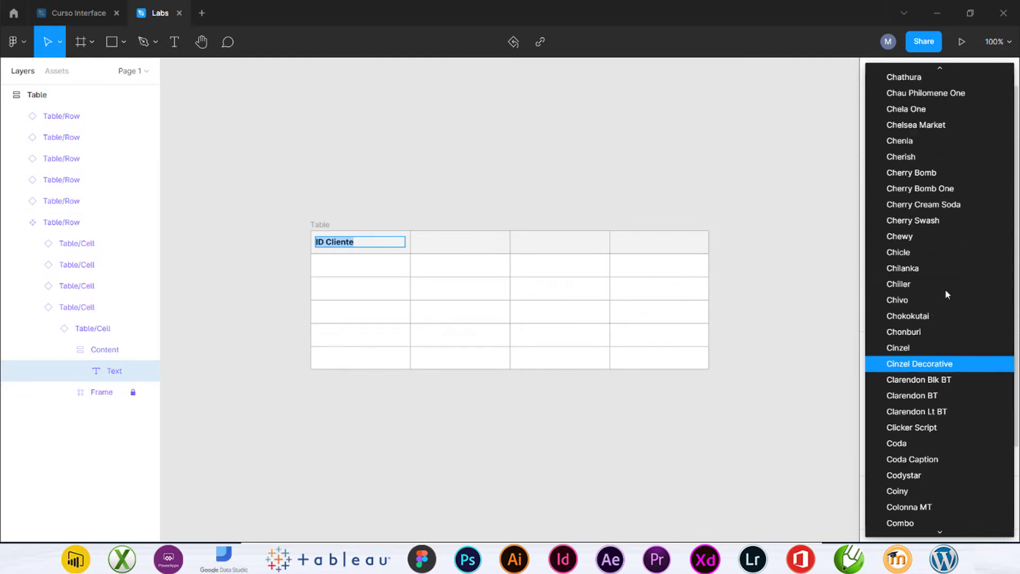
pyautogui.scroll(20, 945, 290)
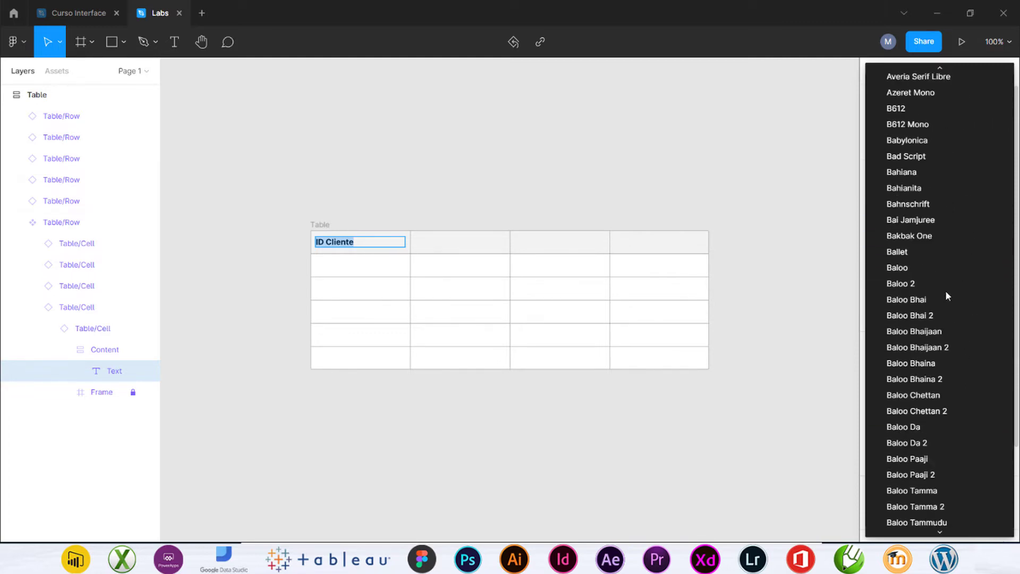
pyautogui.scroll(15, 945, 290)
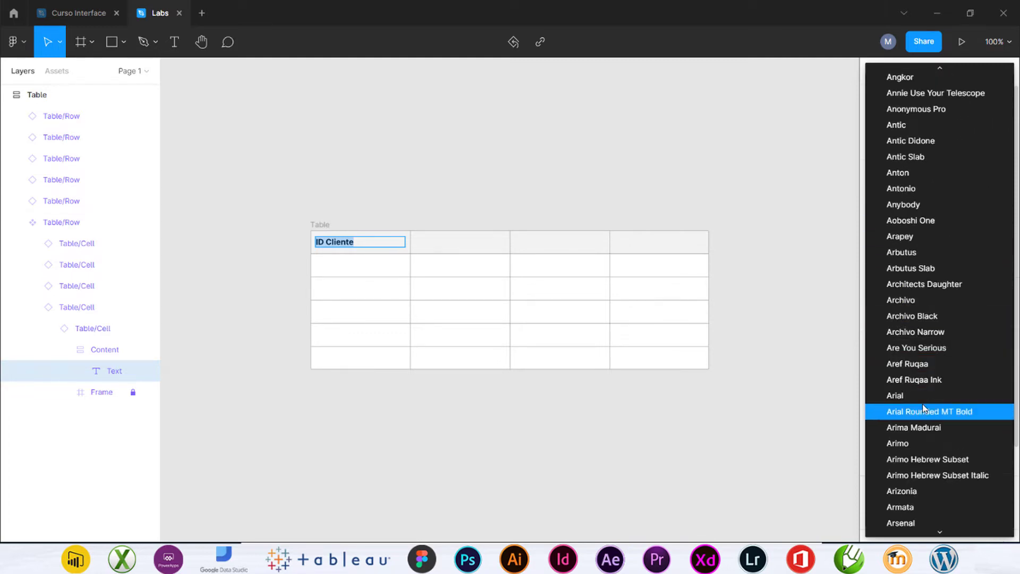
pyautogui.click(925, 397)
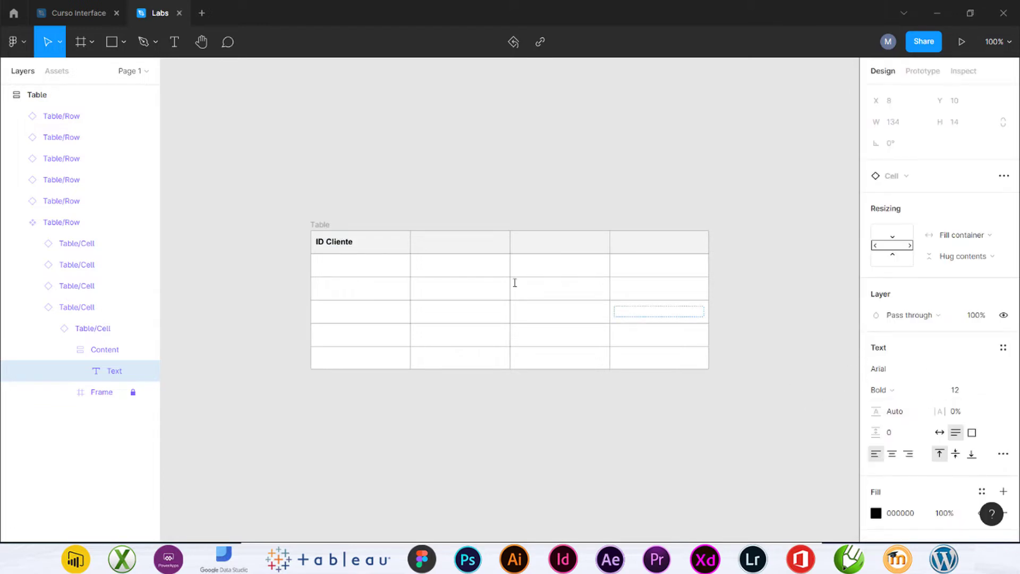
pyautogui.press('Return')
# Step: Check that the empty header cells and the first three second-row cells can be opened for text editing
pyautogui.click(444, 242)
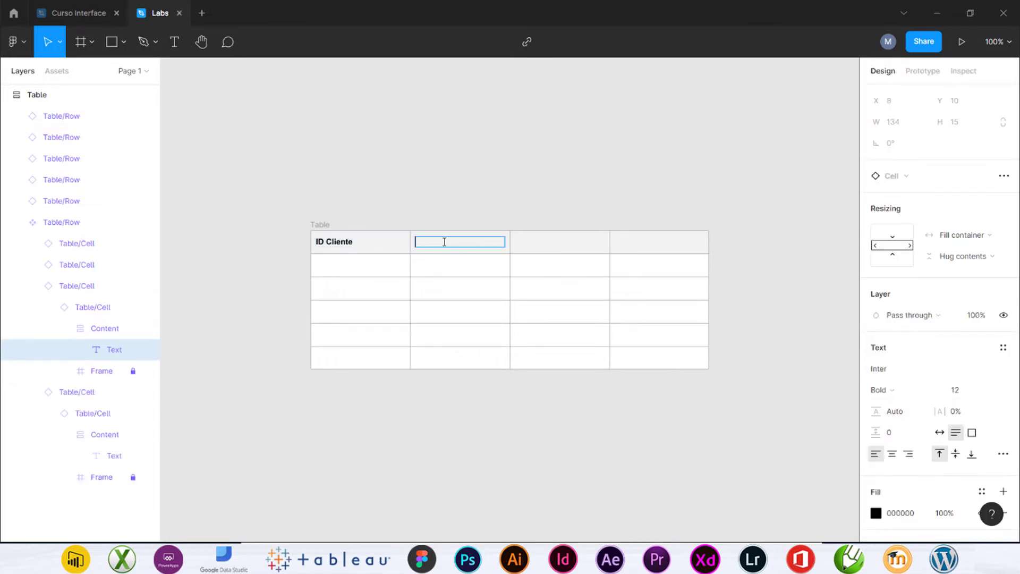
pyautogui.click(528, 240)
pyautogui.click(622, 239)
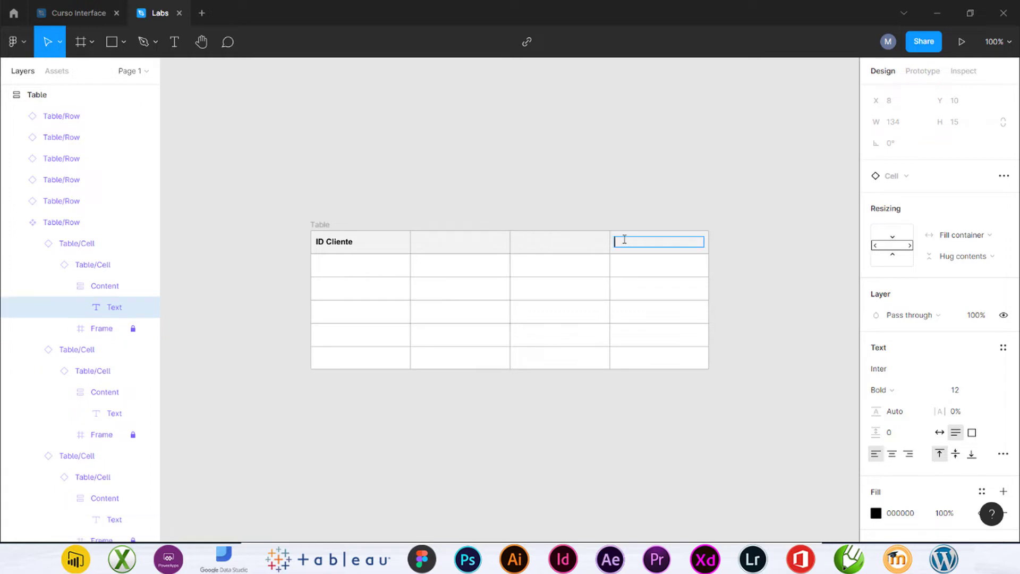
pyautogui.click(366, 264)
pyautogui.click(478, 266)
pyautogui.click(558, 266)
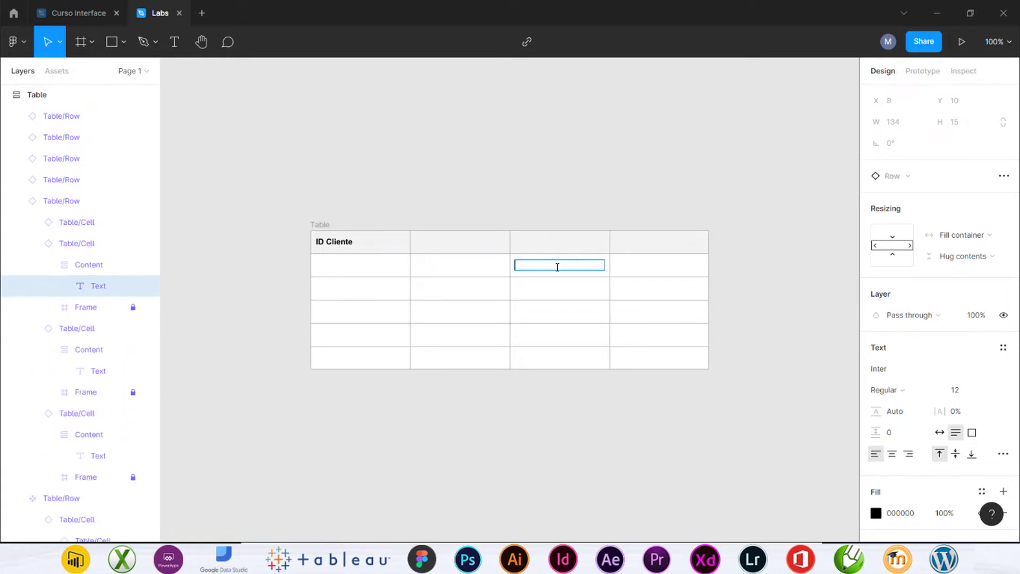
pyautogui.press('Escape')
# Step: Move the table up and to the left on the canvas, and collapse its layers
pyautogui.click(321, 227)
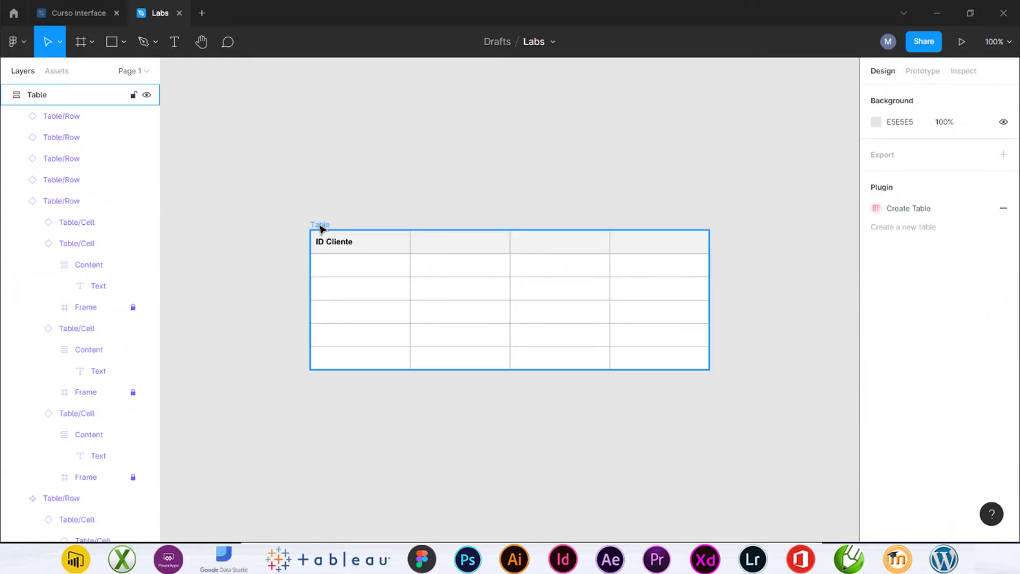
pyautogui.moveTo(321, 229); pyautogui.dragTo(269, 92)
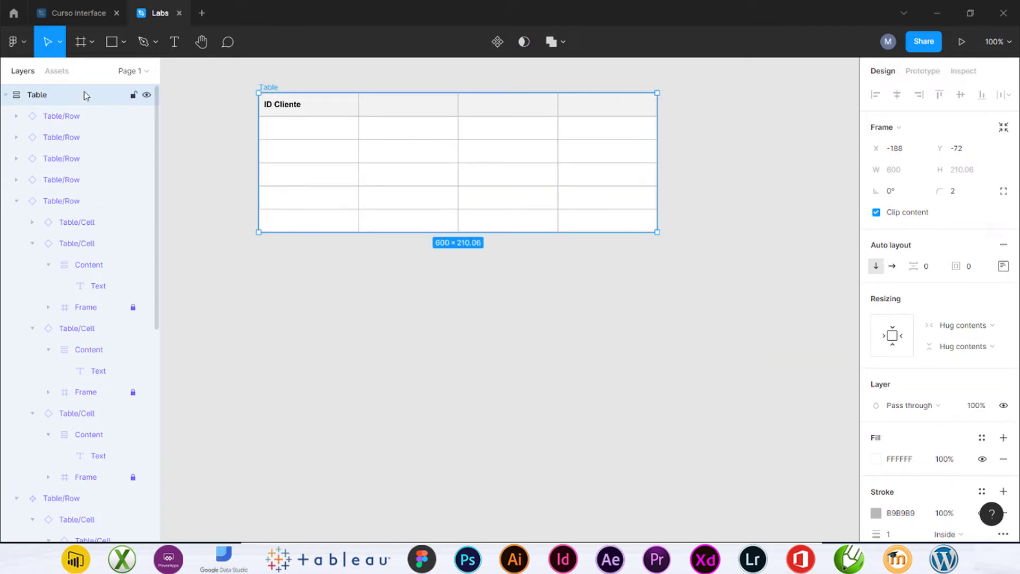
pyautogui.click(7, 95)
pyautogui.click(385, 330)
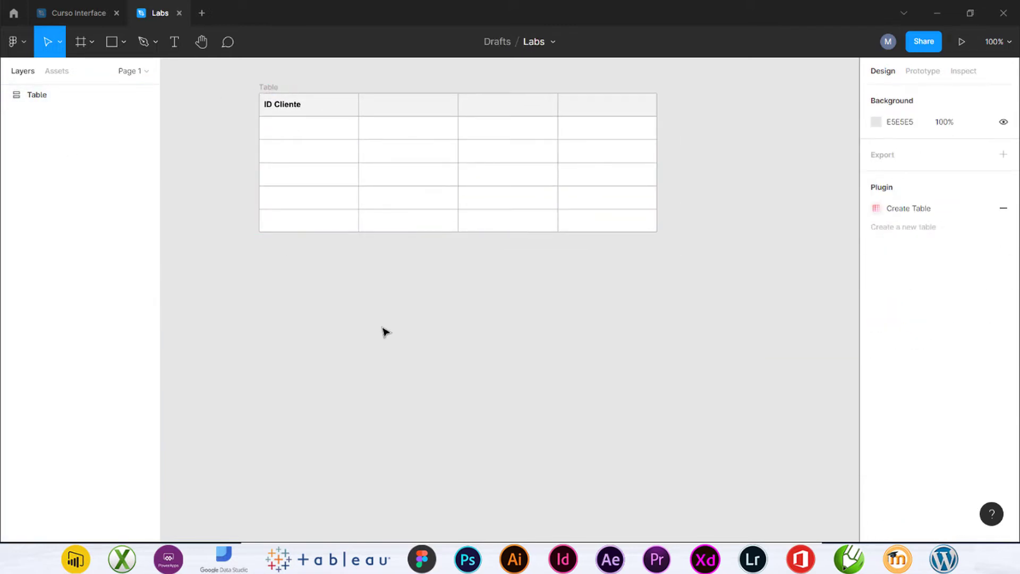
# Step: Use Table Creator's Select Row on the last header cell to select the whole header row, and clear the selection
pyautogui.click(581, 113)
pyautogui.click(581, 114)
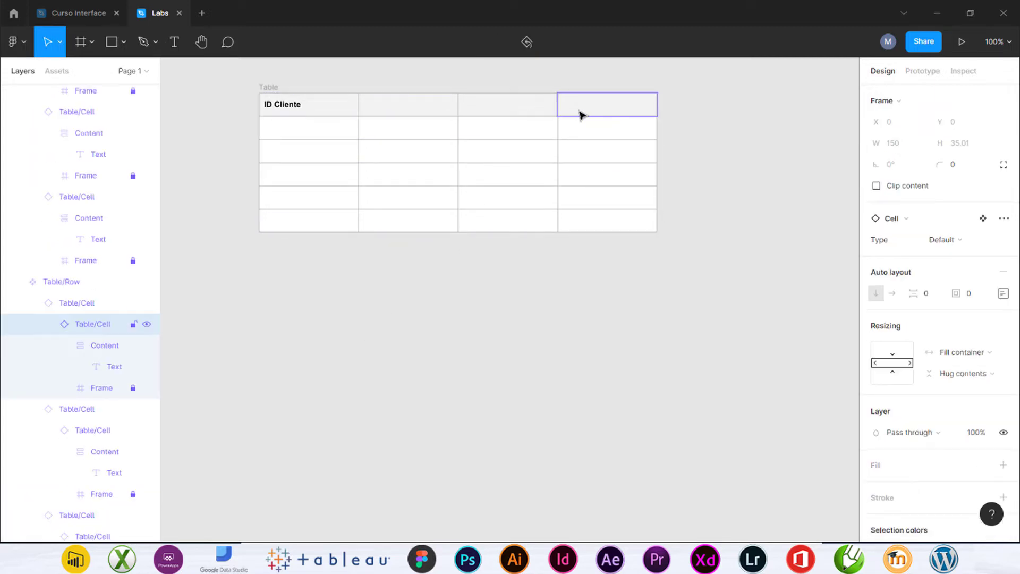
pyautogui.scroll(-5, 902, 391)
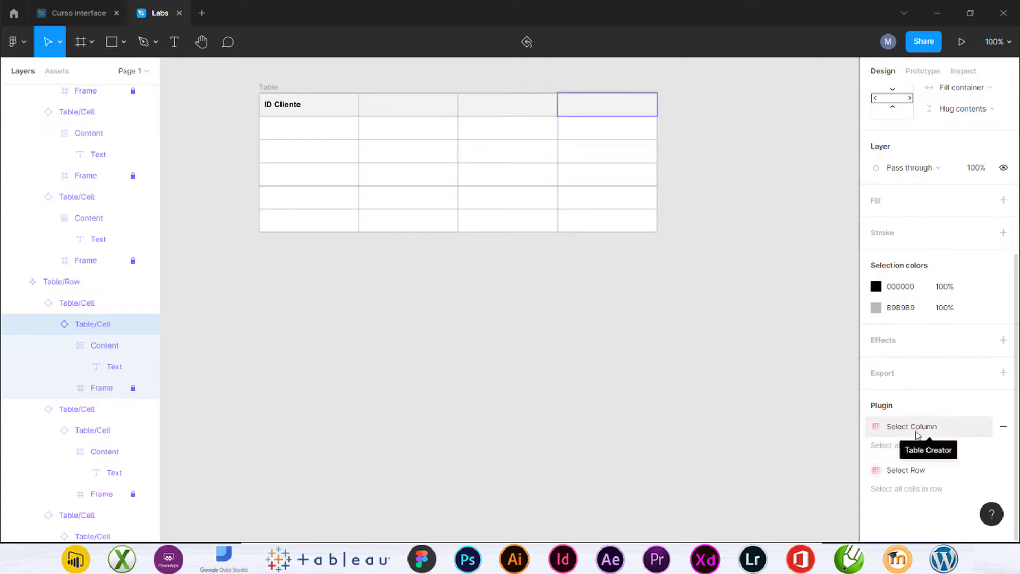
pyautogui.click(881, 474)
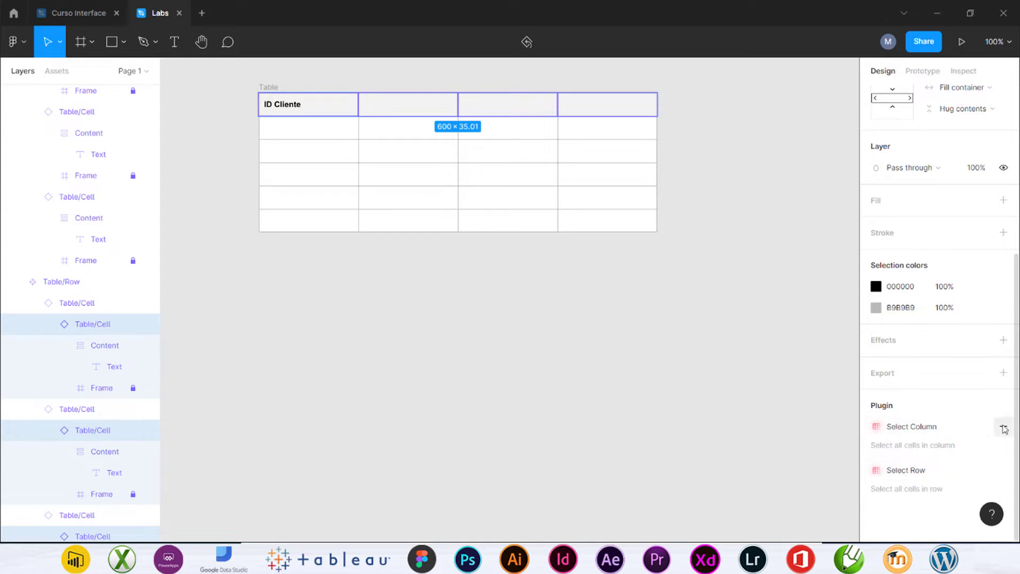
pyautogui.click(719, 370)
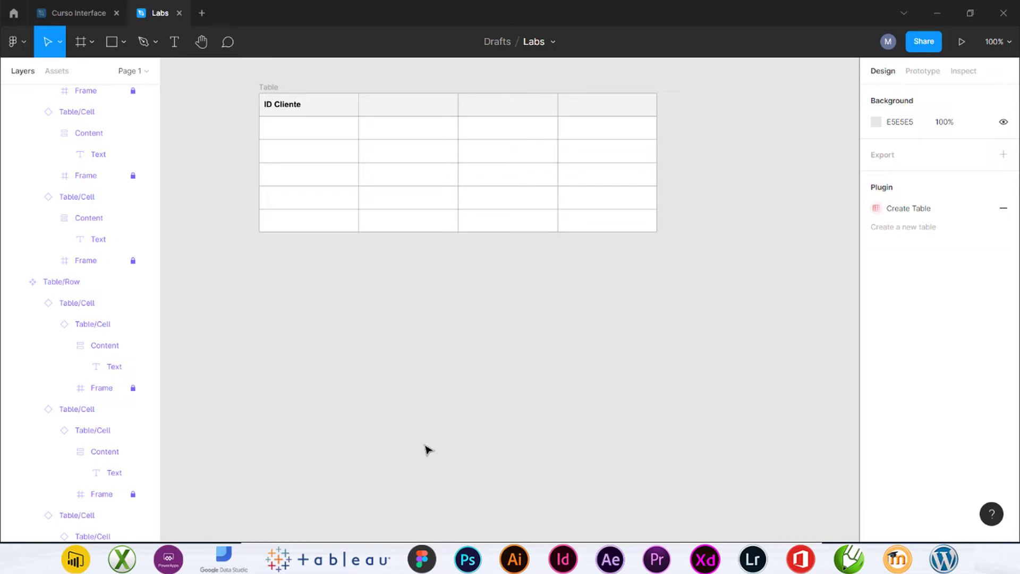
# Step: Run the Table Generator plugin
pyautogui.click(25, 47)
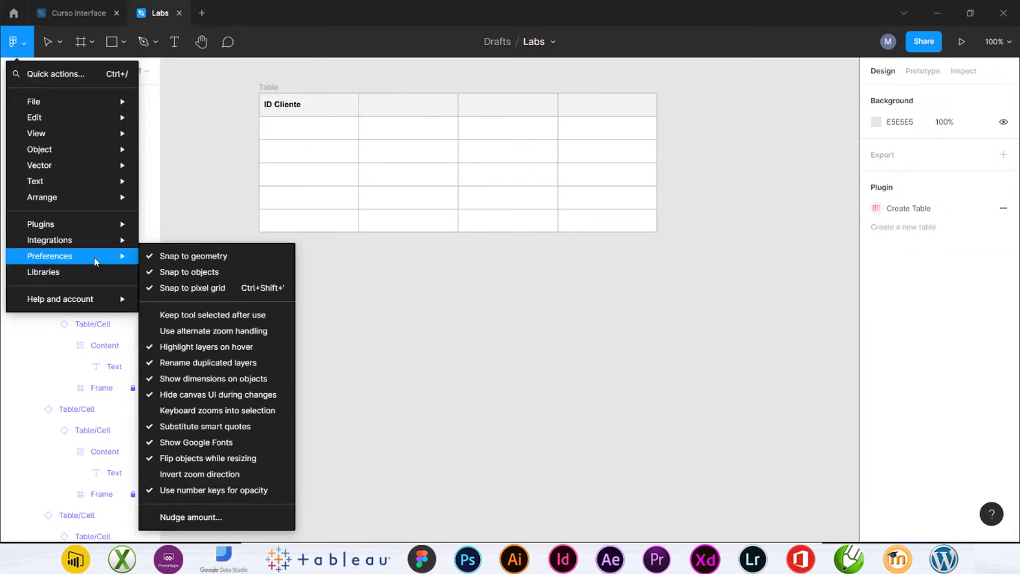
pyautogui.moveTo(96, 229)
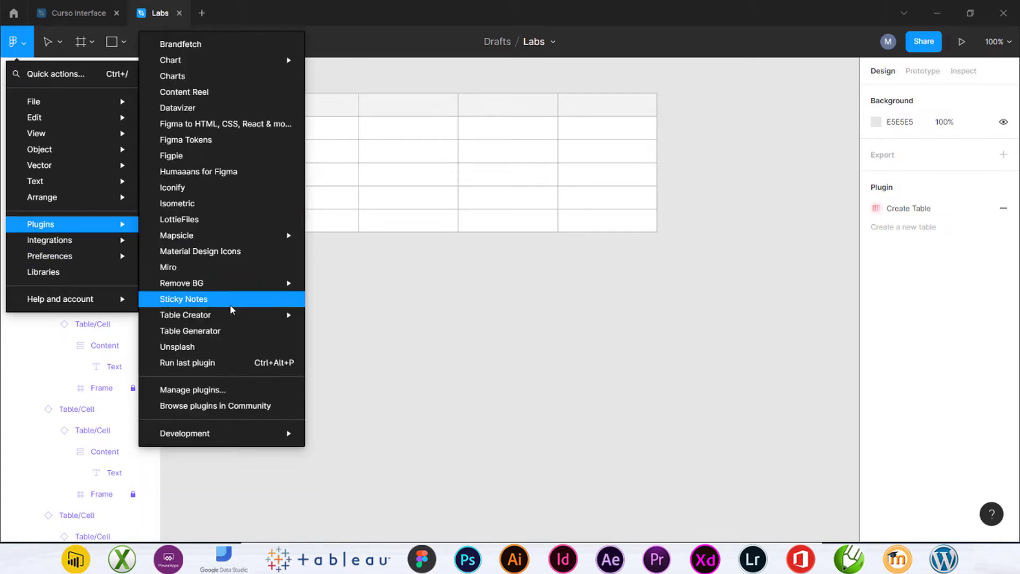
pyautogui.click(190, 330)
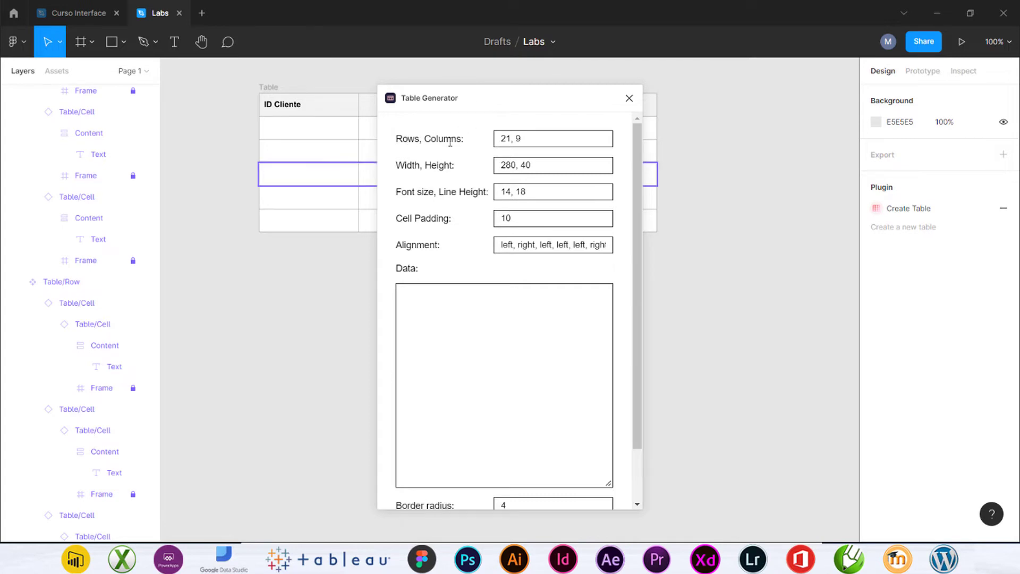
# Step: Switch to dProduto.txt in Notepad, correct the first column heading to "IDProduto", and save the file
pyautogui.hotkey('alt', 'Tab')
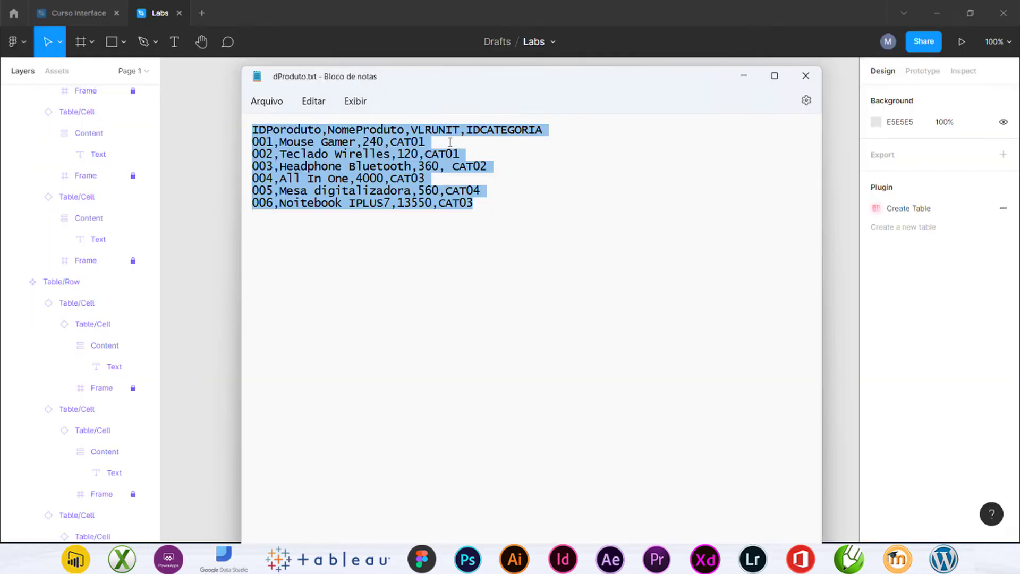
pyautogui.click(452, 141)
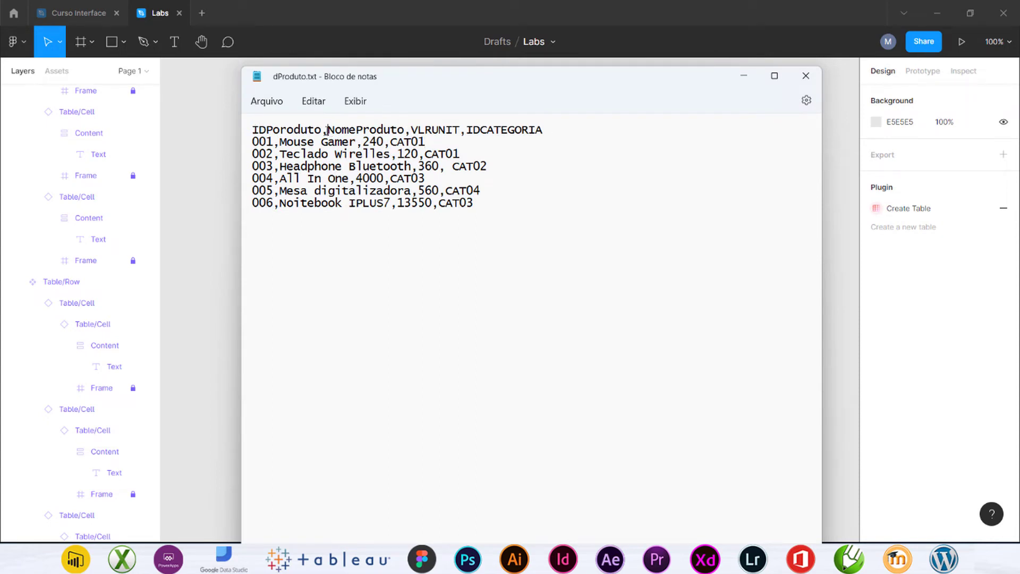
pyautogui.moveTo(325, 129); pyautogui.dragTo(322, 130)
pyautogui.moveTo(253, 130); pyautogui.dragTo(550, 130)
pyautogui.click(307, 131)
pyautogui.moveTo(273, 130); pyautogui.dragTo(281, 132)
pyautogui.press('Delete')
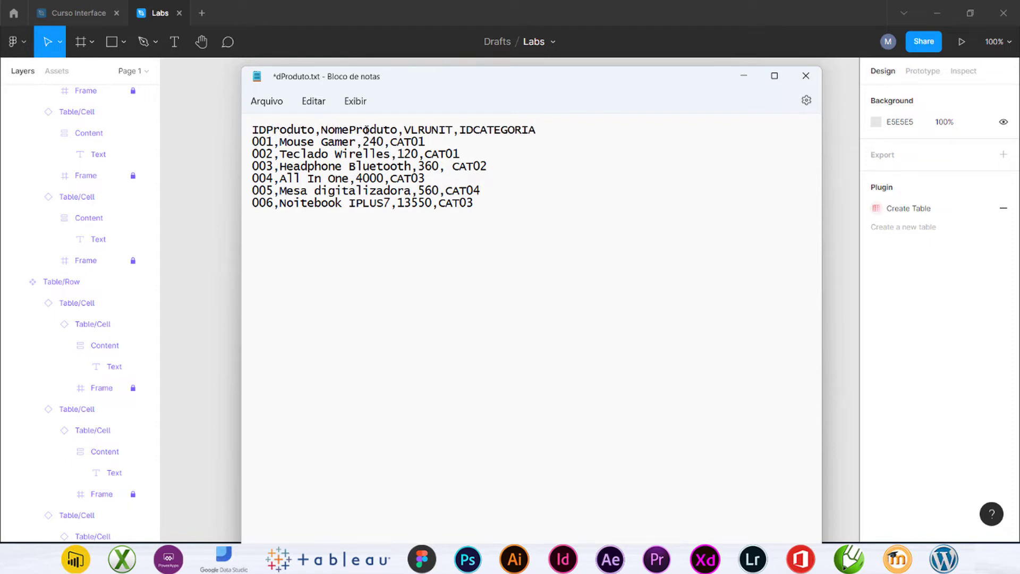
pyautogui.hotkey('ctrl', 's')
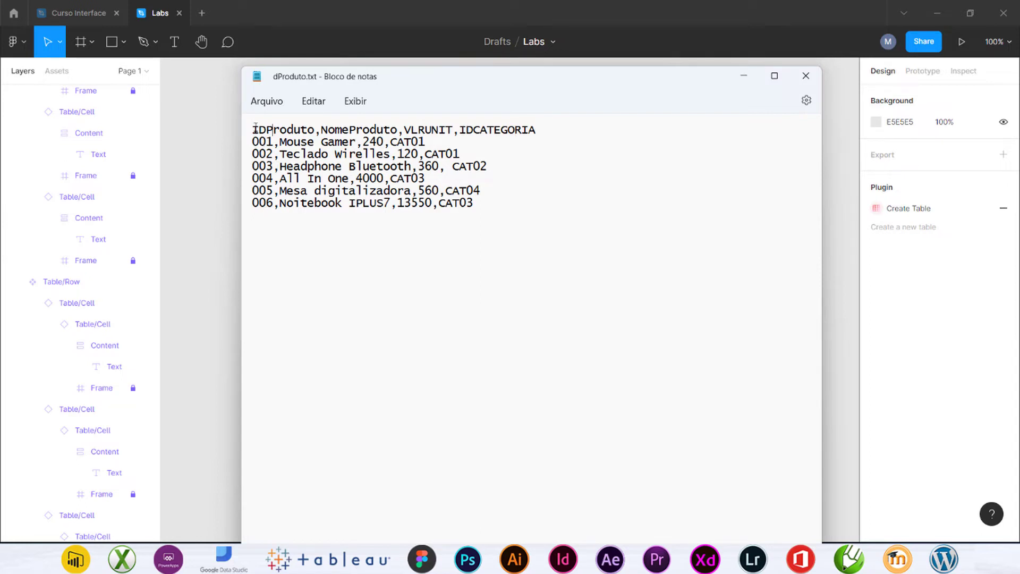
# Step: Select all the product data, including the heading line, and return to the Labs file in Figma
pyautogui.moveTo(253, 128); pyautogui.dragTo(554, 210)
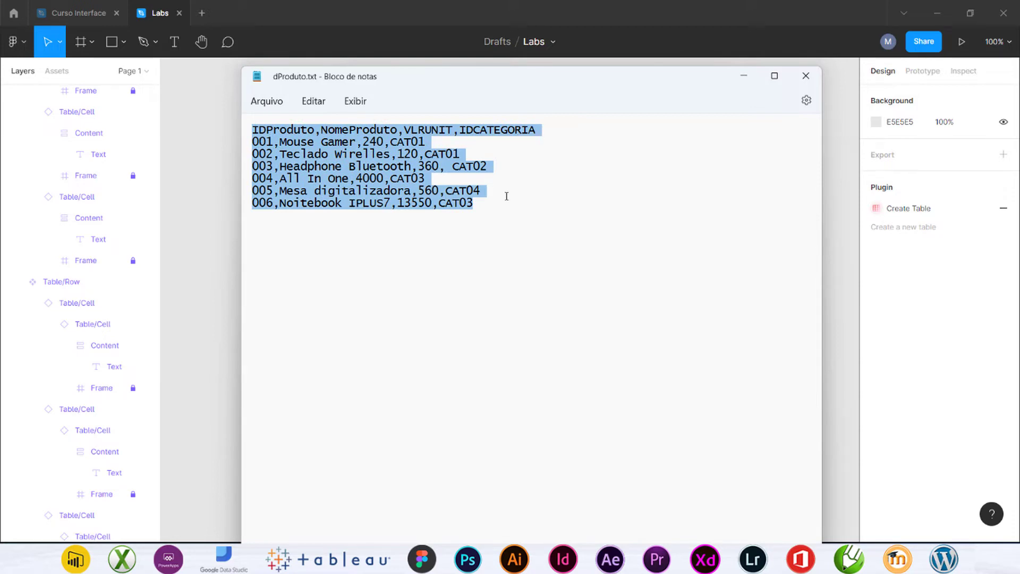
pyautogui.click(159, 15)
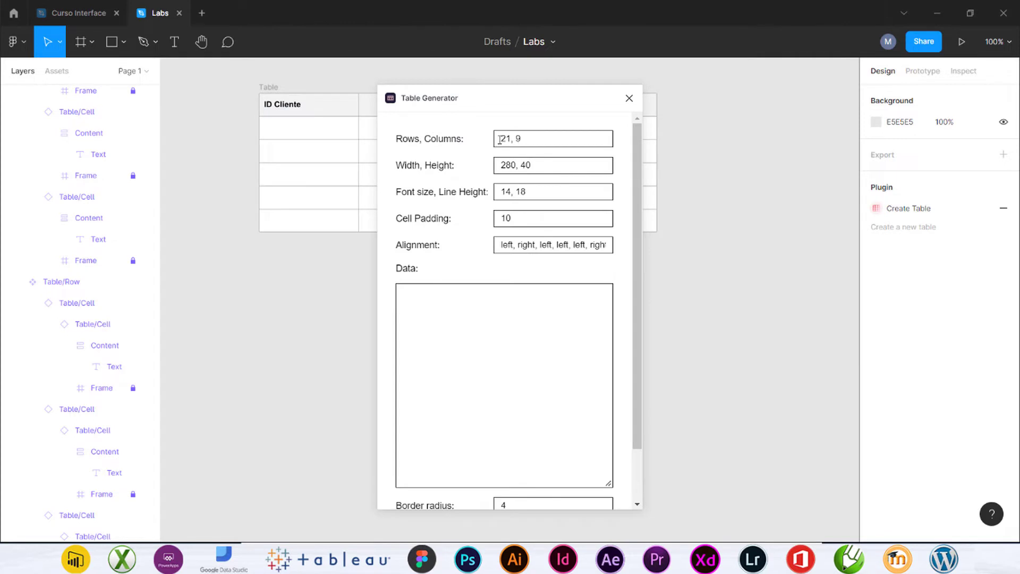
# Step: Set Table Generator to 7 rows and 4 columns
pyautogui.moveTo(501, 137); pyautogui.dragTo(510, 139)
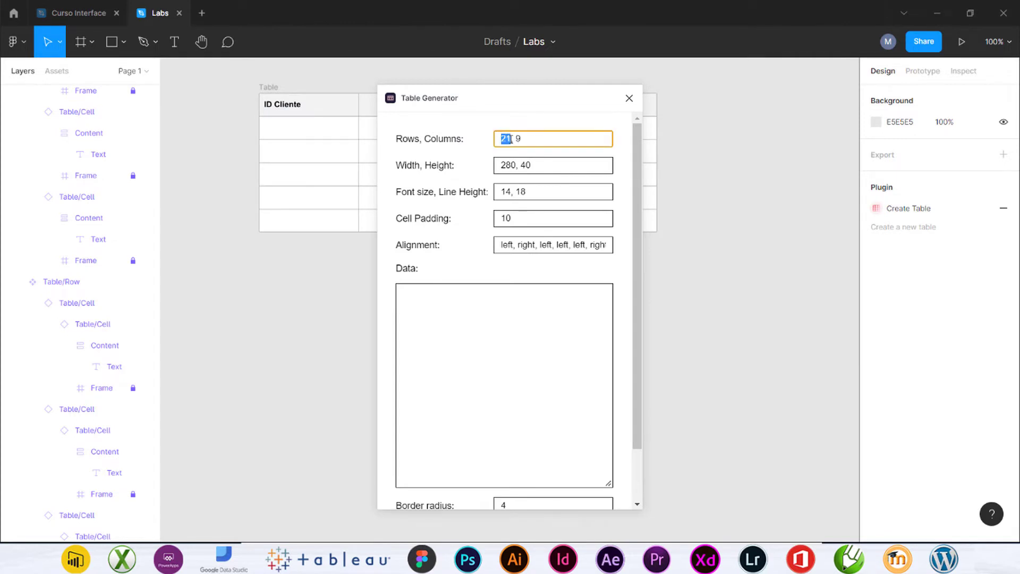
pyautogui.write('7')
pyautogui.moveTo(509, 138); pyautogui.dragTo(517, 137)
pyautogui.write('4')
# Step: Set the width to 250, the height to 50 and the cell padding to 2
pyautogui.moveTo(512, 164); pyautogui.dragTo(507, 163)
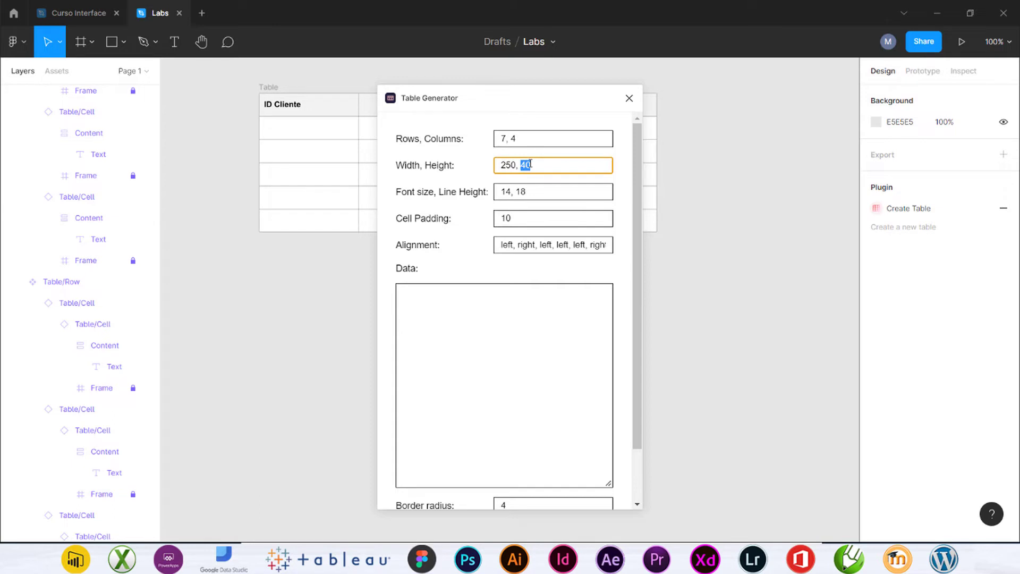
pyautogui.write('5')
pyautogui.doubleClick(524, 218)
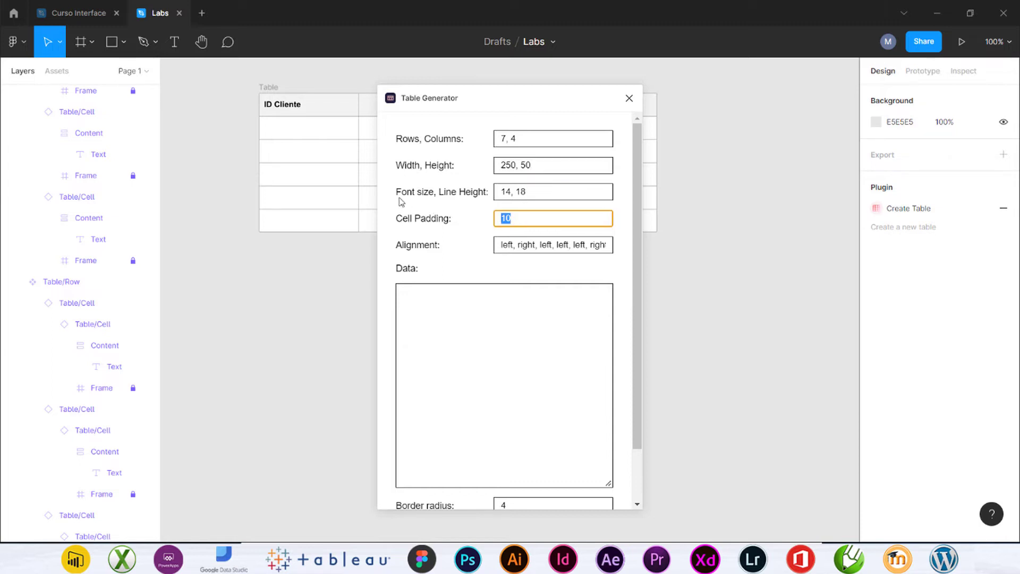
pyautogui.write('2')
# Step: Set the alignment of the first two table columns to center, leaving the remaining column alignments as listed
pyautogui.click(594, 245)
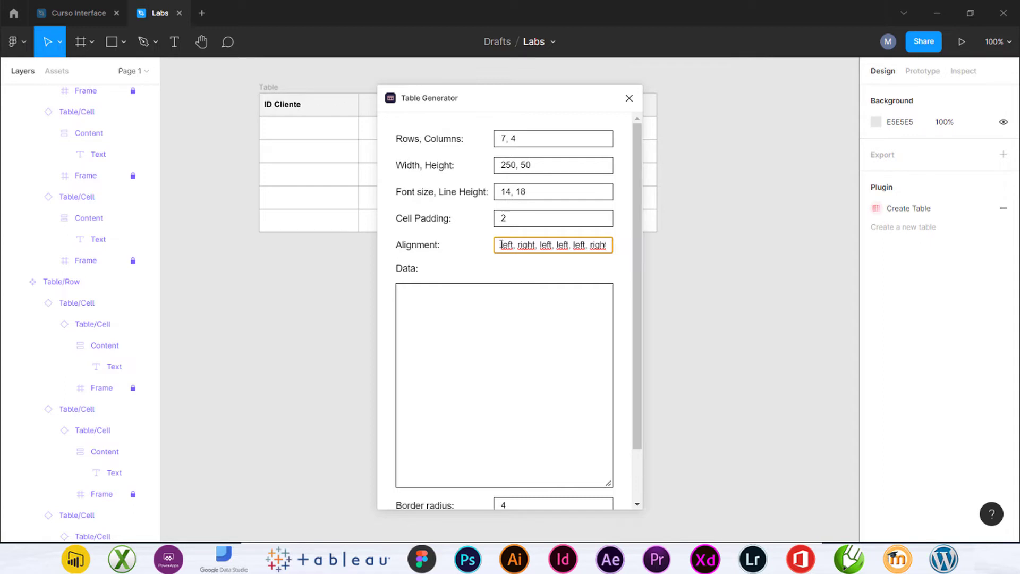
pyautogui.moveTo(501, 244); pyautogui.dragTo(440, 245)
pyautogui.moveTo(497, 244); pyautogui.dragTo(458, 245)
pyautogui.write('cn')
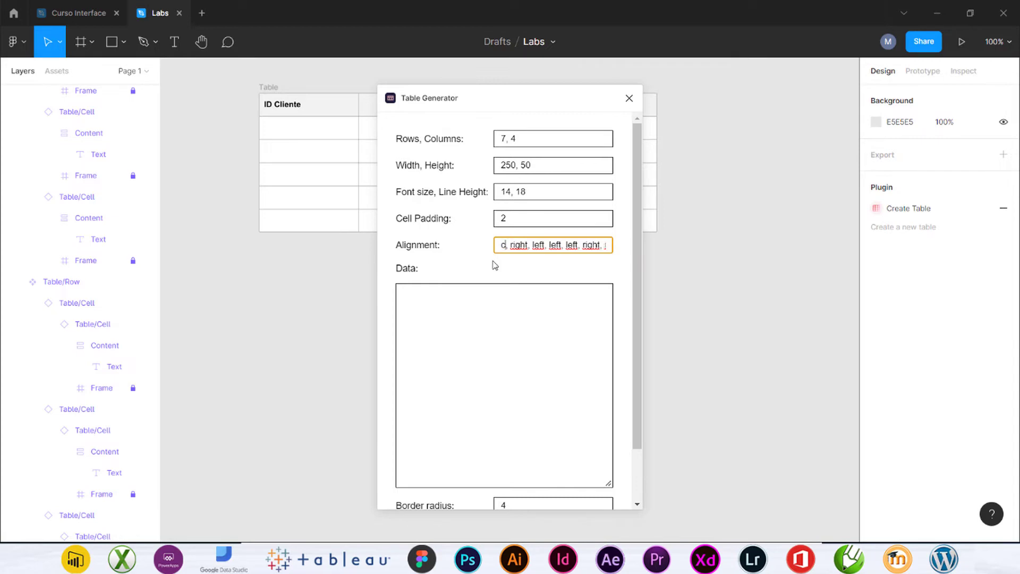
pyautogui.press('BackSpace')
pyautogui.write('e')
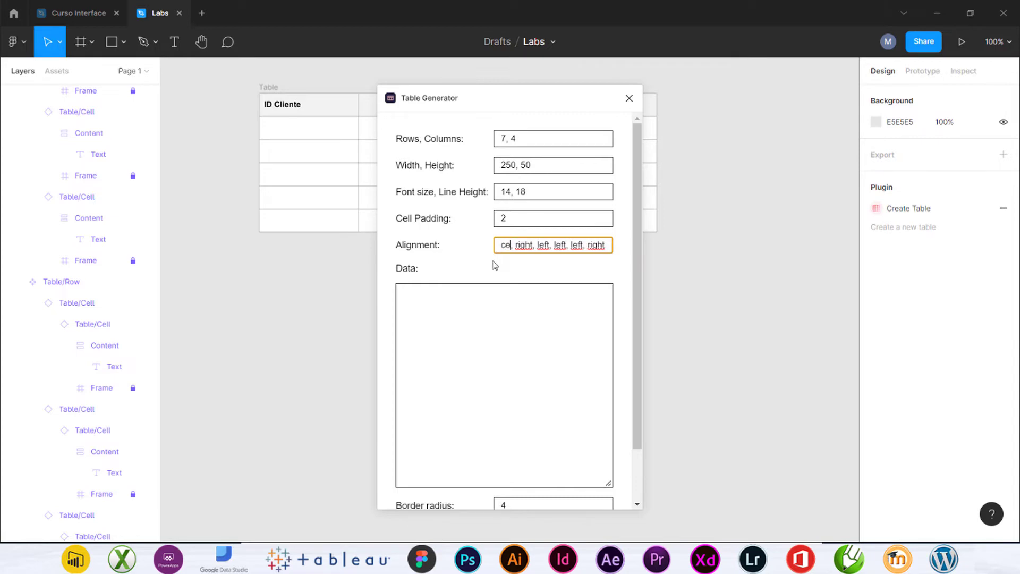
pyautogui.write('nter, ')
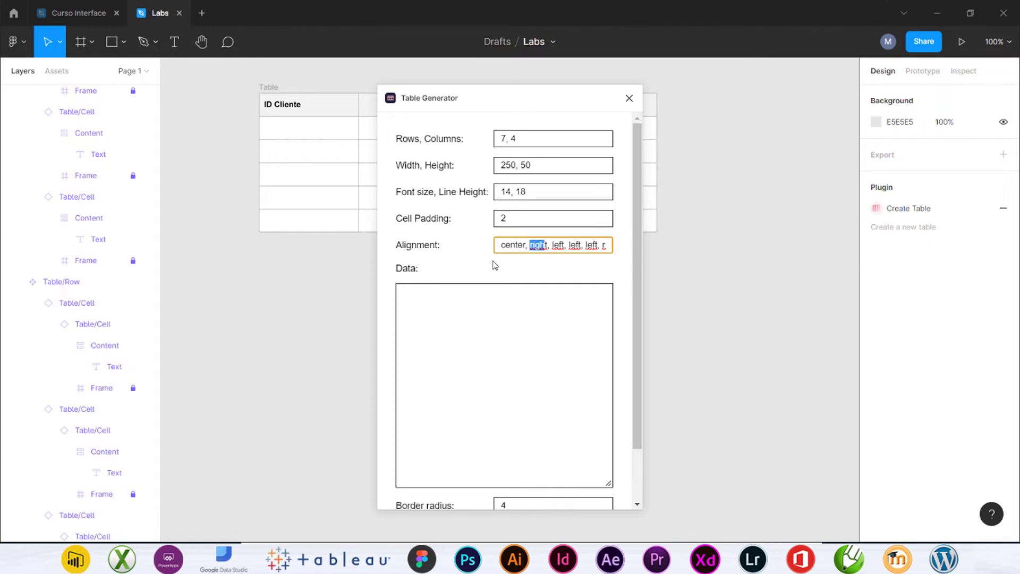
pyautogui.write('center')
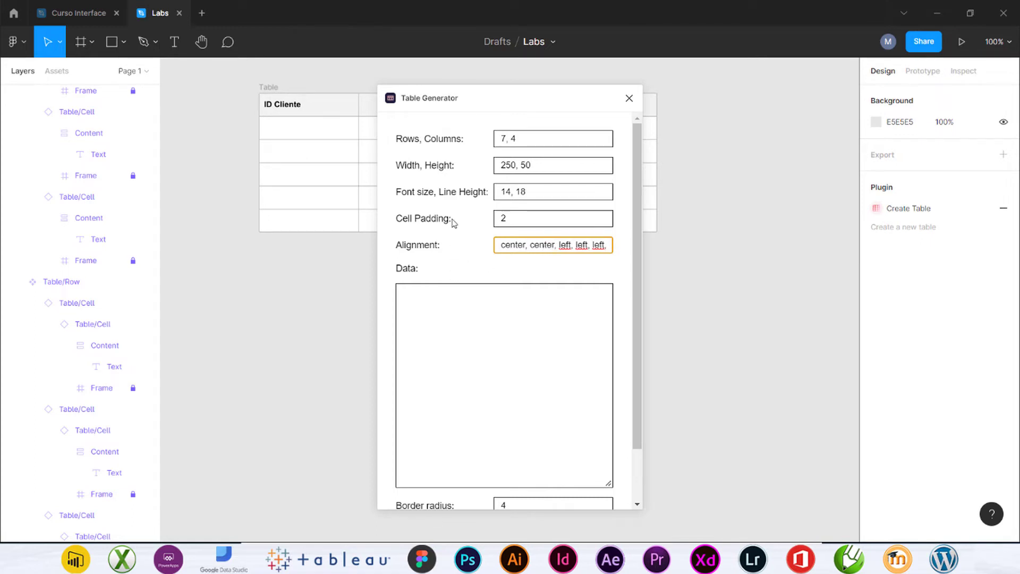
# Step: Create the table from the product data copied from dProduto.txt, using a border radius of 1
pyautogui.click(463, 291)
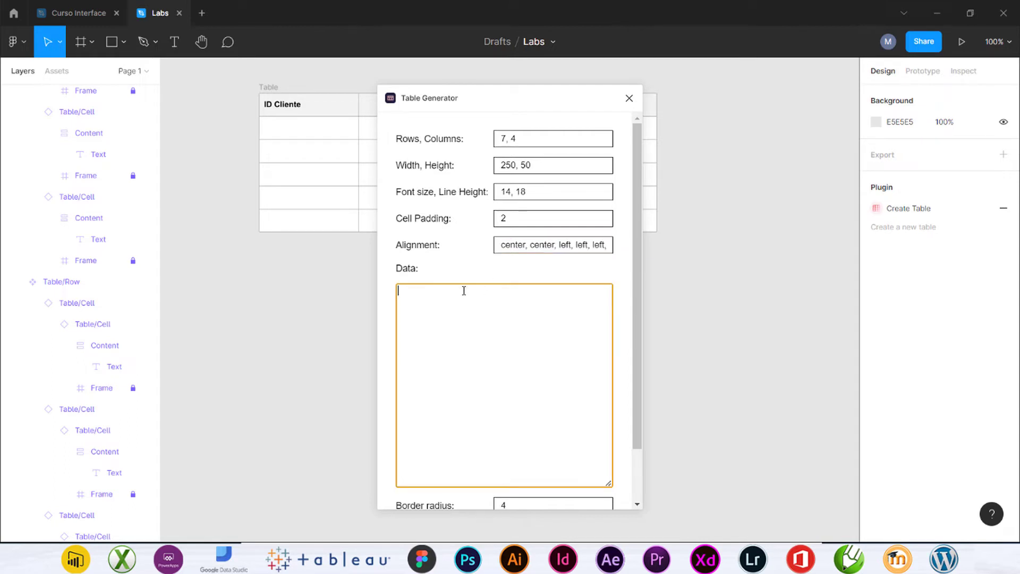
pyautogui.write('IDProduto,NomeProduto,VLRUNIT,IDCATEGORIA 001,Mouse Gamer,240,CAT01 002,Teclado Wirelles,120,CAT01 003,Headphone Bluetooth,360, CAT02 004,All In One,4000,CAT03 005,Mesa digitalizadora,560,CAT04 006,Noitebook IPLUS7,13550,CAT03')
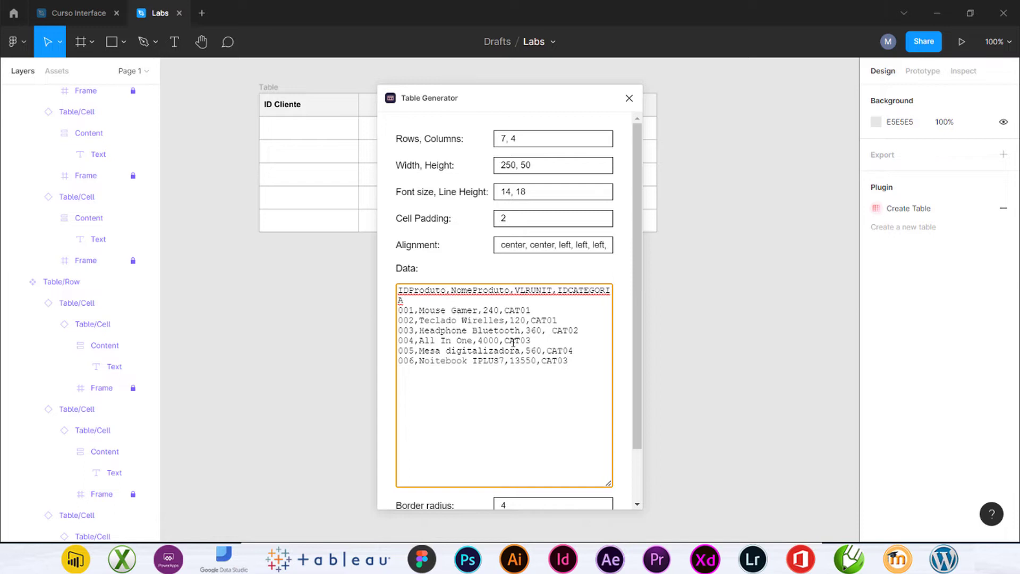
pyautogui.scroll(-2, 520, 343)
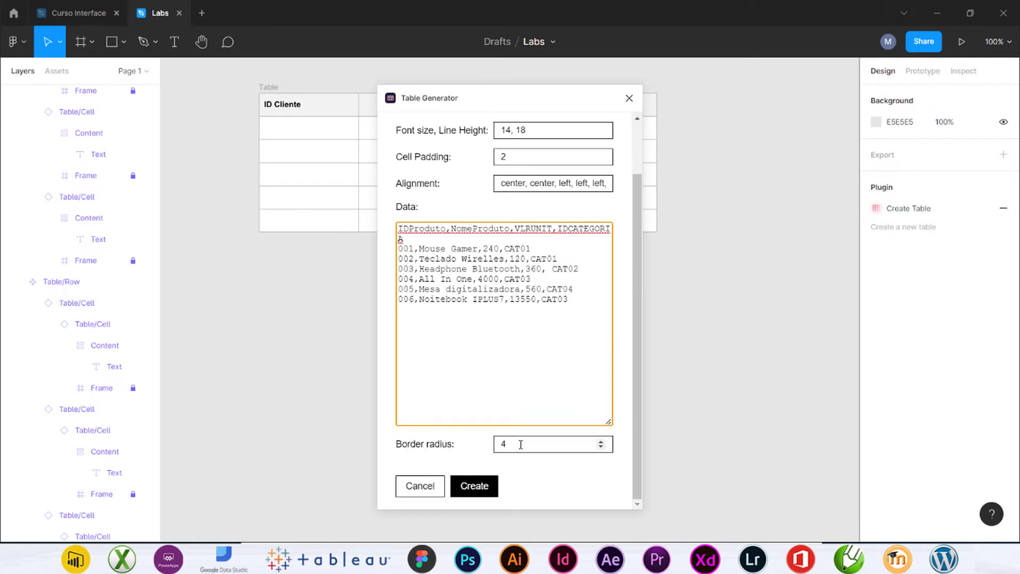
pyautogui.press('Tab')
pyautogui.write('1')
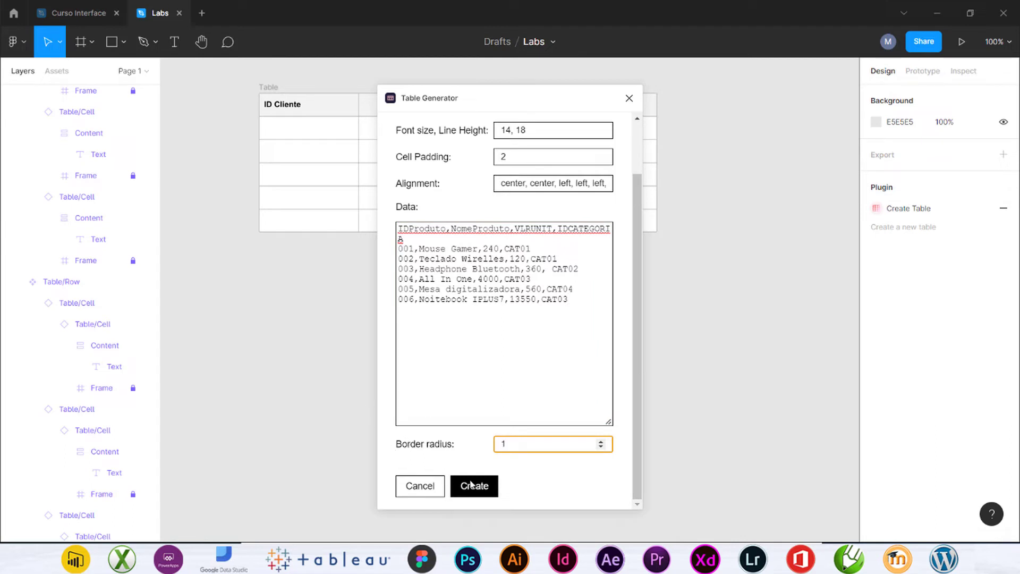
pyautogui.click(474, 483)
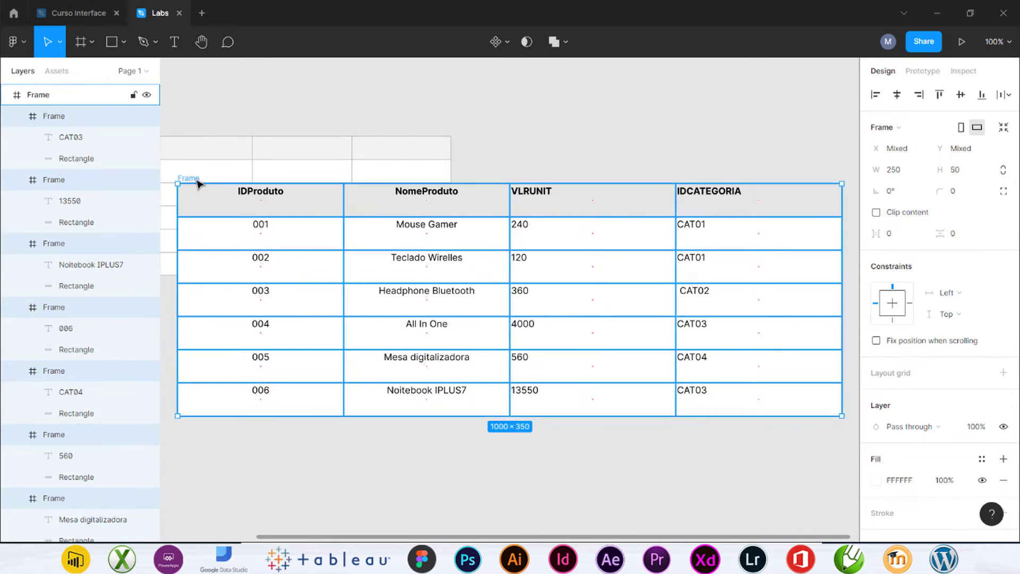
# Step: Move the new product table directly below the ID Cliente table, with their left edges aligned
pyautogui.moveTo(192, 182); pyautogui.dragTo(214, 309)
pyautogui.scroll(-2, 357, 319)
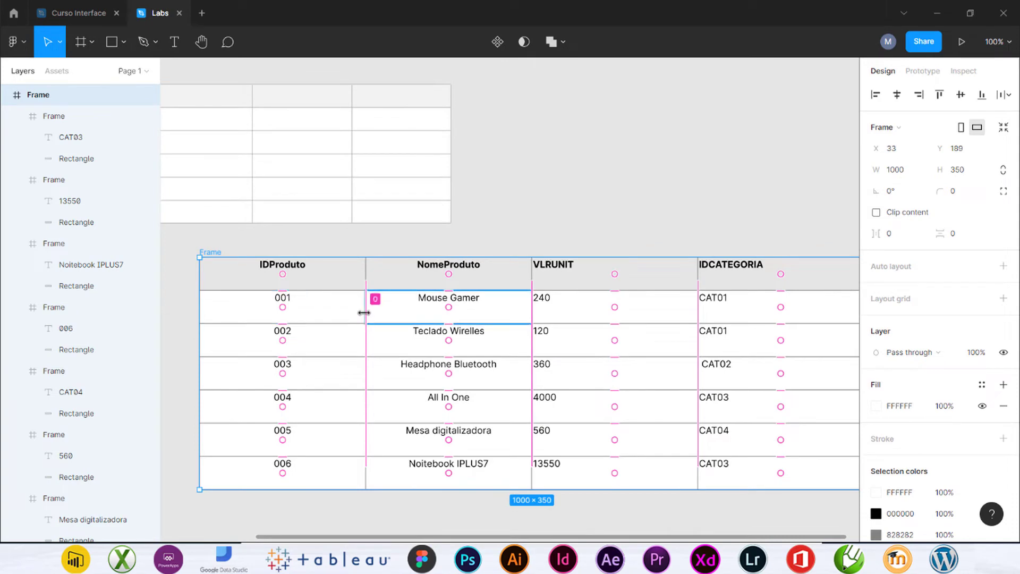
pyautogui.scroll(-4, 360, 315)
pyautogui.scroll(1, 363, 312)
pyautogui.scroll(1, 364, 312)
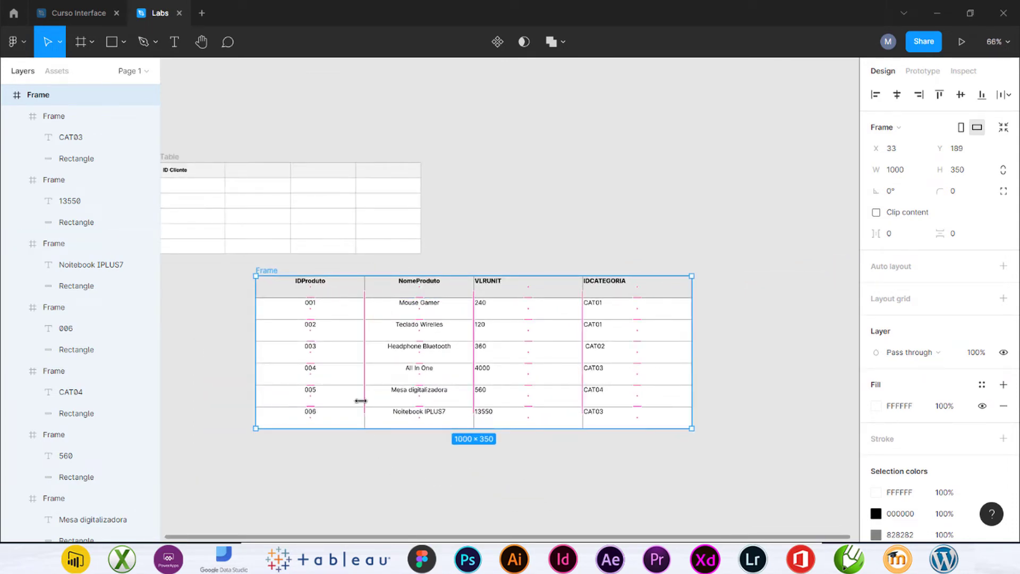
pyautogui.hscroll(-5, 392, 369)
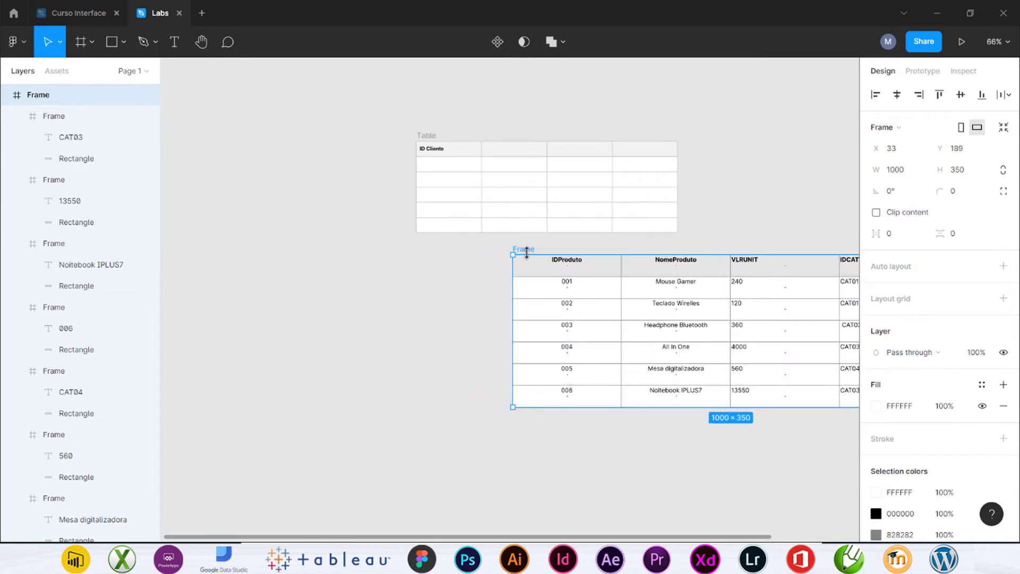
pyautogui.moveTo(527, 251); pyautogui.dragTo(431, 245)
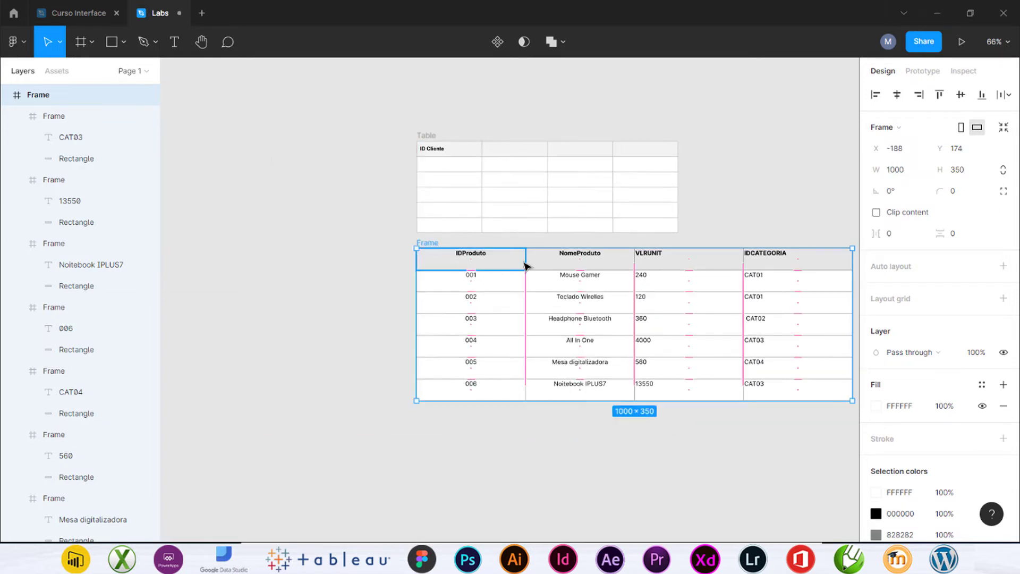
# Step: Try to centre the IDProduto heading vertically in its cell using the middle text alignment
pyautogui.moveTo(729, 189); pyautogui.dragTo(552, 135)
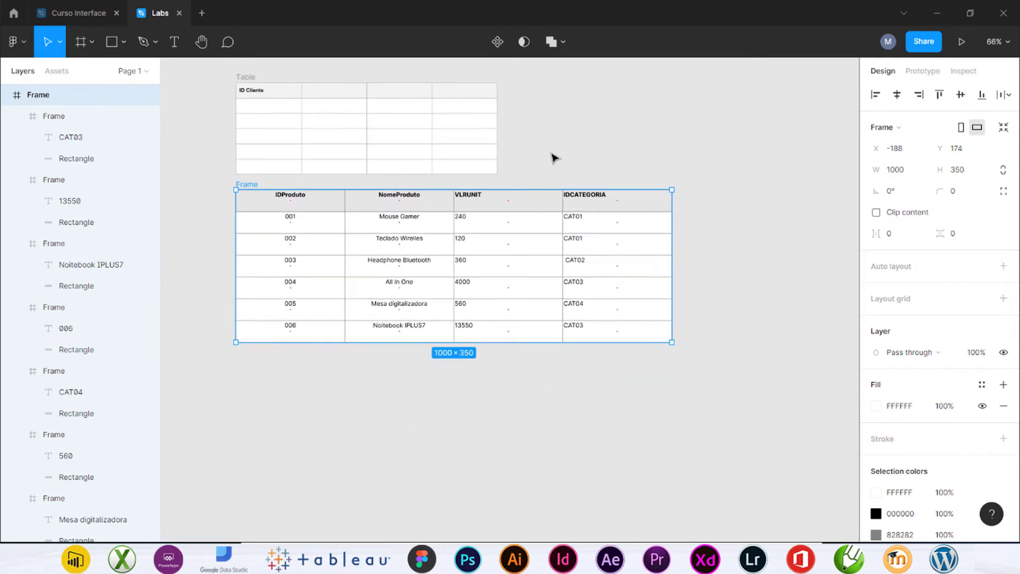
pyautogui.scroll(3, 571, 221)
pyautogui.scroll(1, 572, 220)
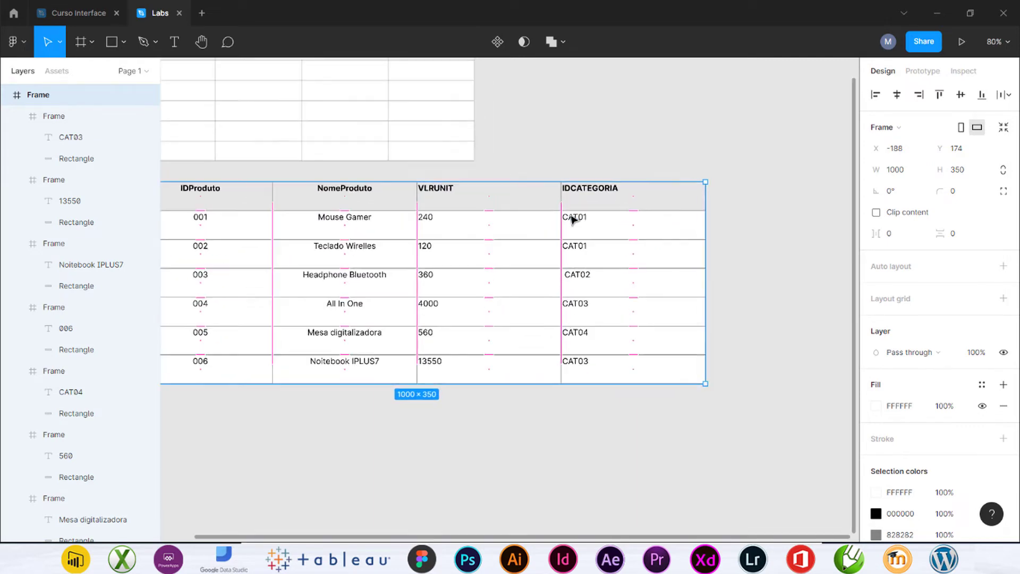
pyautogui.moveTo(554, 149); pyautogui.dragTo(627, 200)
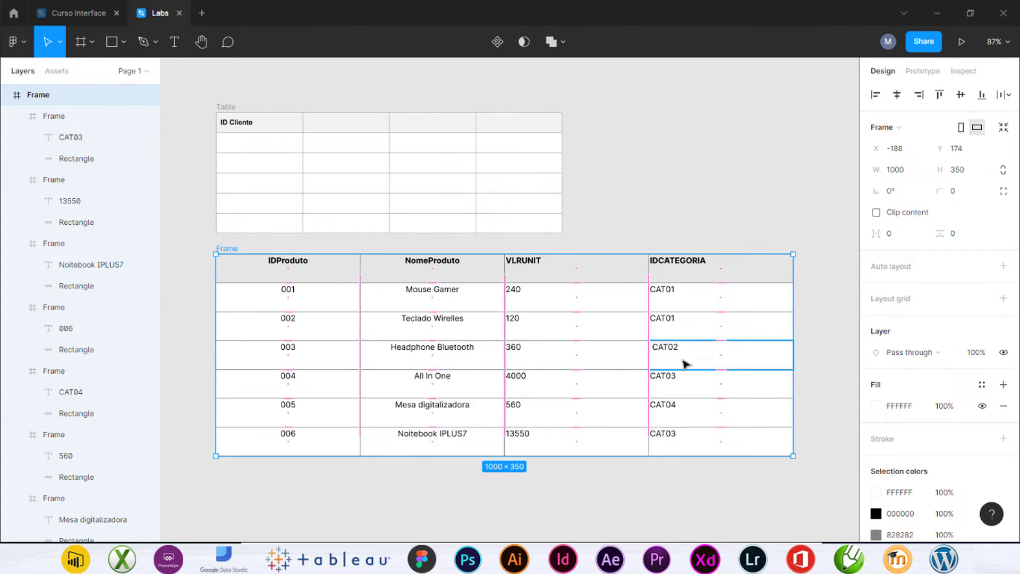
pyautogui.click(296, 266)
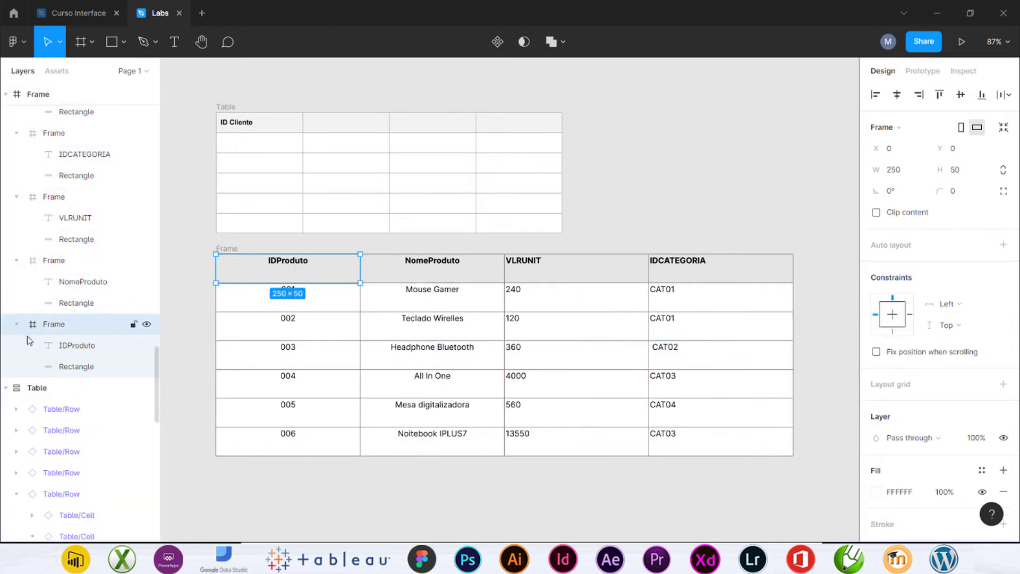
pyautogui.click(60, 347)
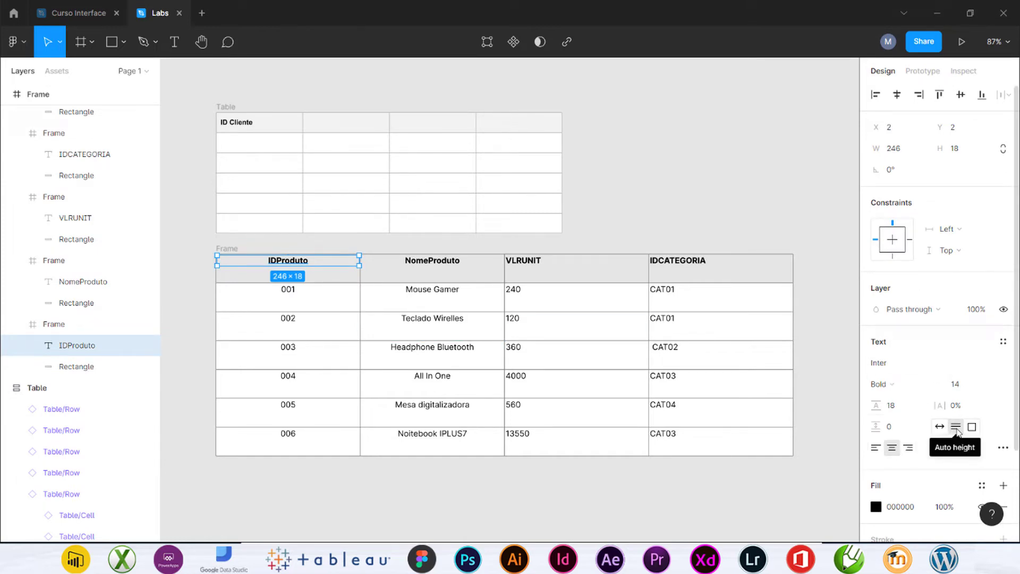
pyautogui.scroll(-3, 957, 432)
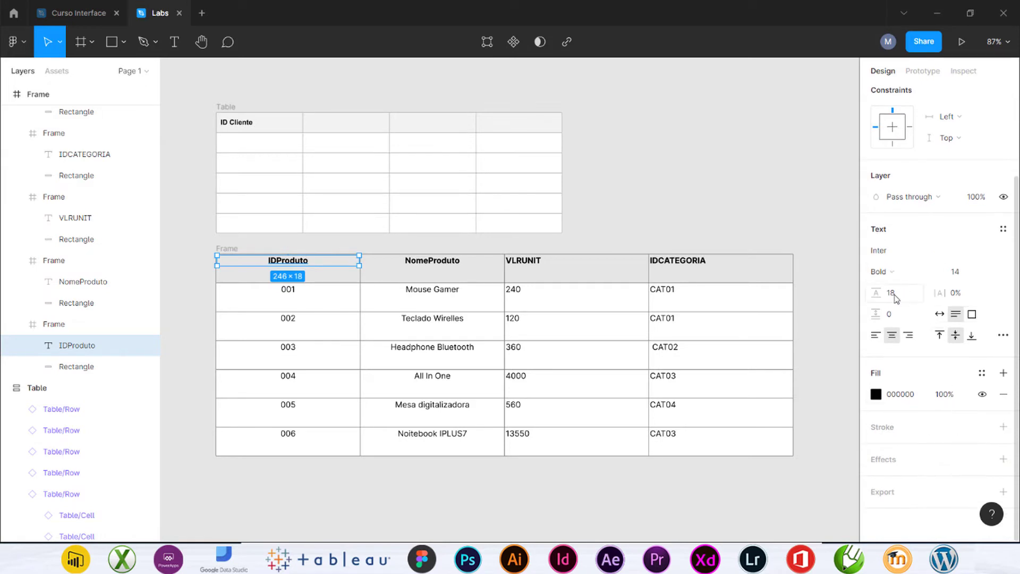
pyautogui.click(954, 336)
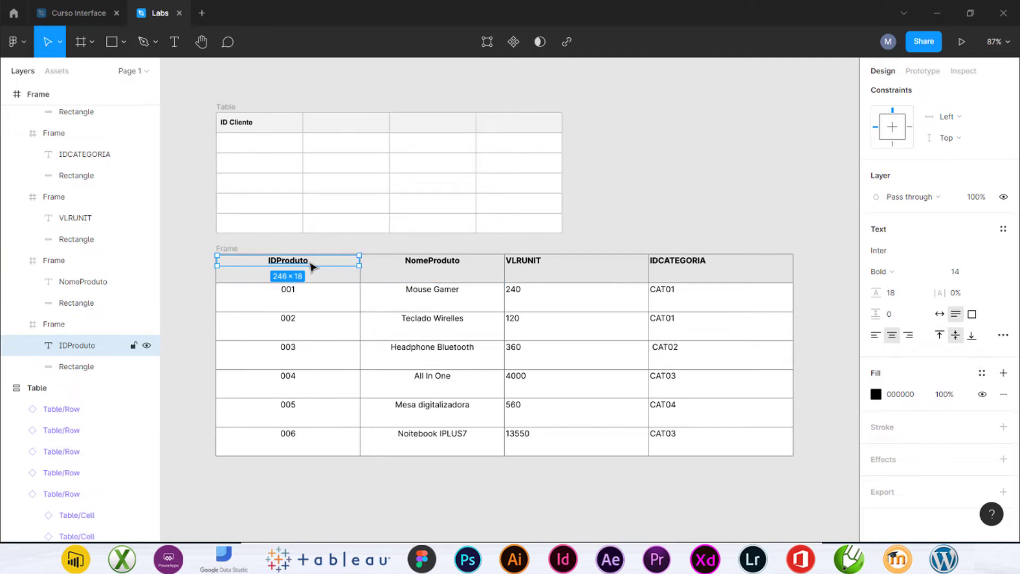
# Step: Select the IDProduto text together with its cell rectangle and align their vertical centers
pyautogui.click(319, 279)
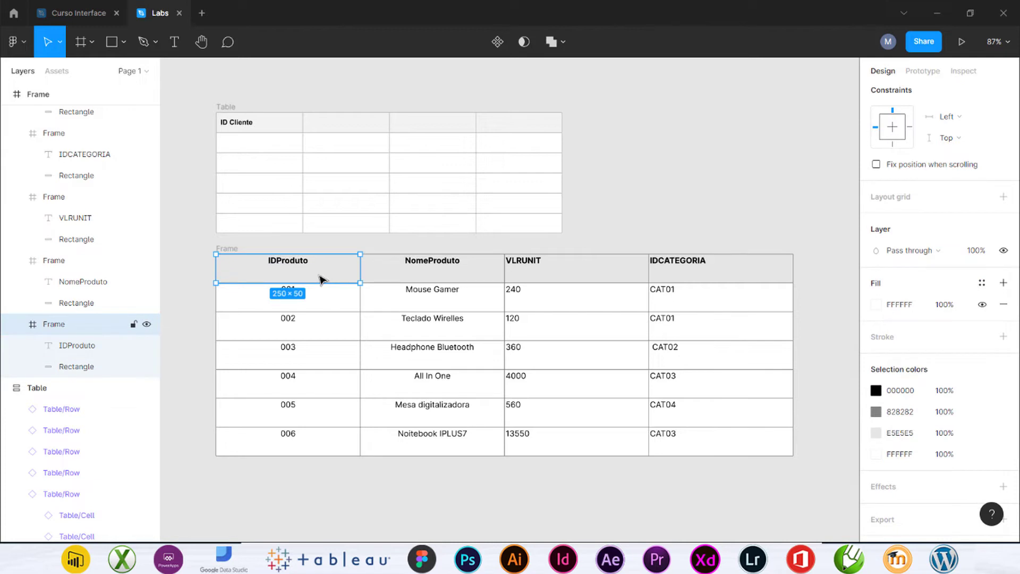
pyautogui.click(75, 346)
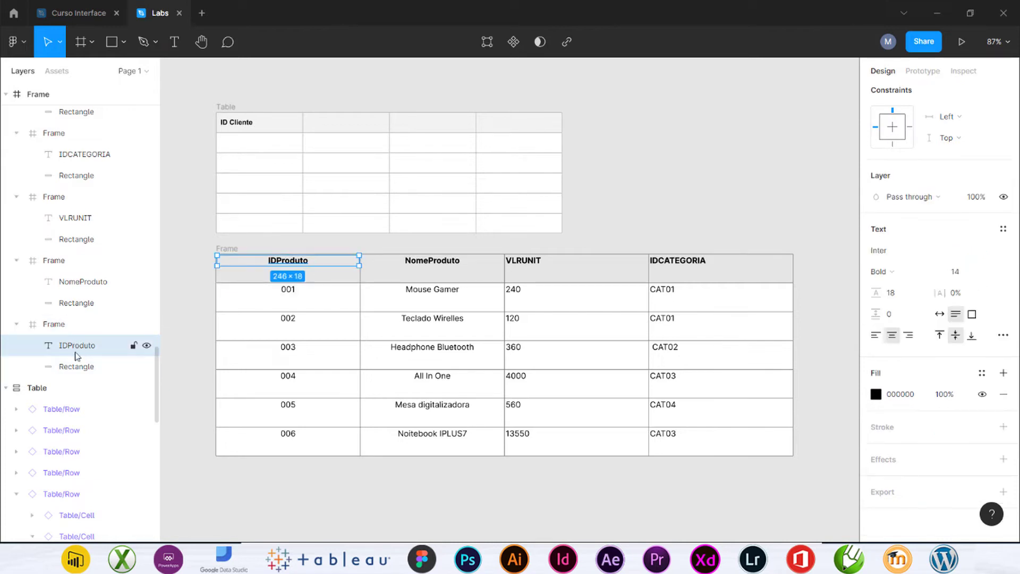
pyautogui.keyDown('shift'); pyautogui.click(76, 366); pyautogui.keyUp('shift')
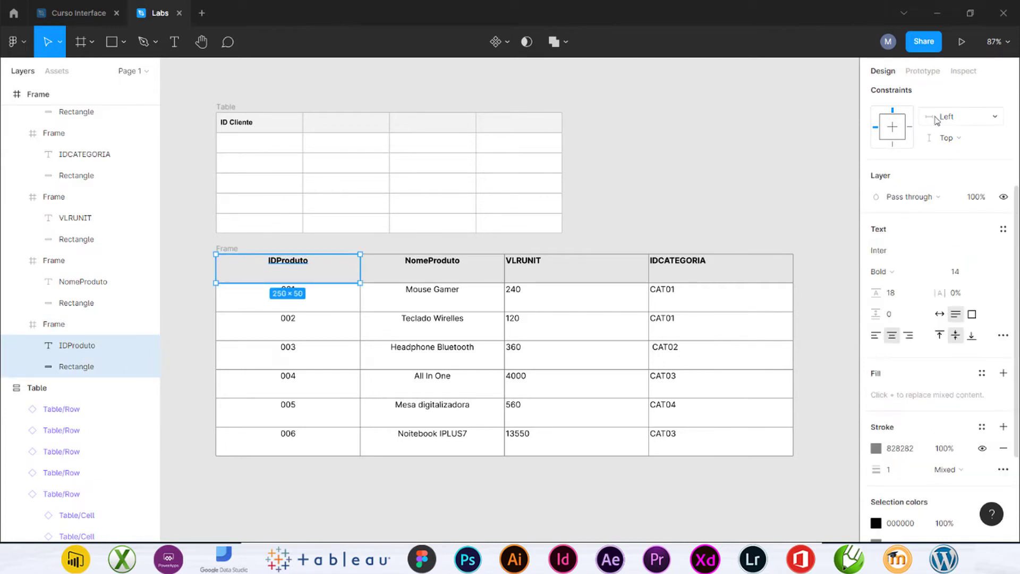
pyautogui.scroll(4, 936, 120)
pyautogui.scroll(-5, 913, 159)
pyautogui.scroll(3, 893, 195)
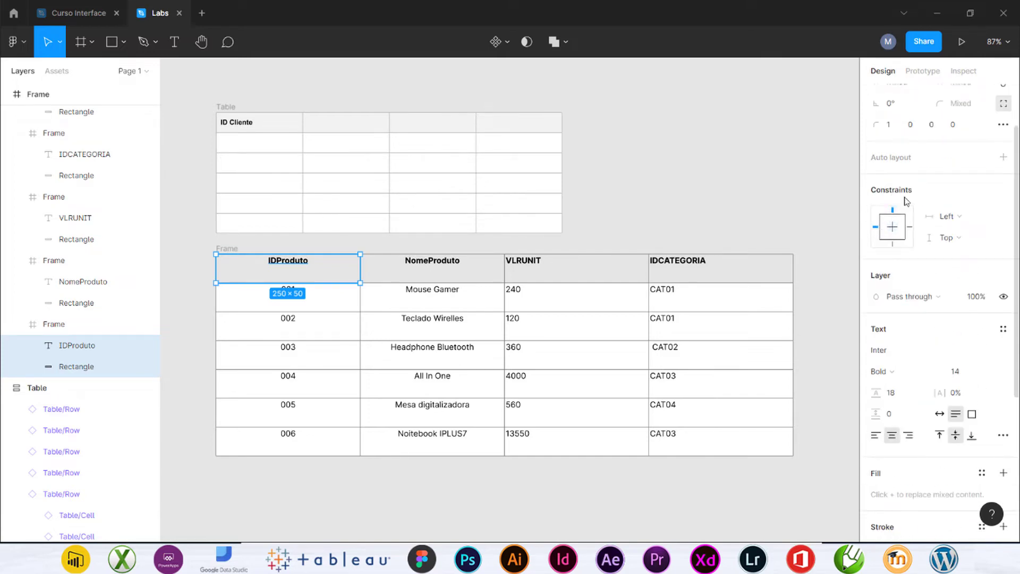
pyautogui.scroll(2, 907, 201)
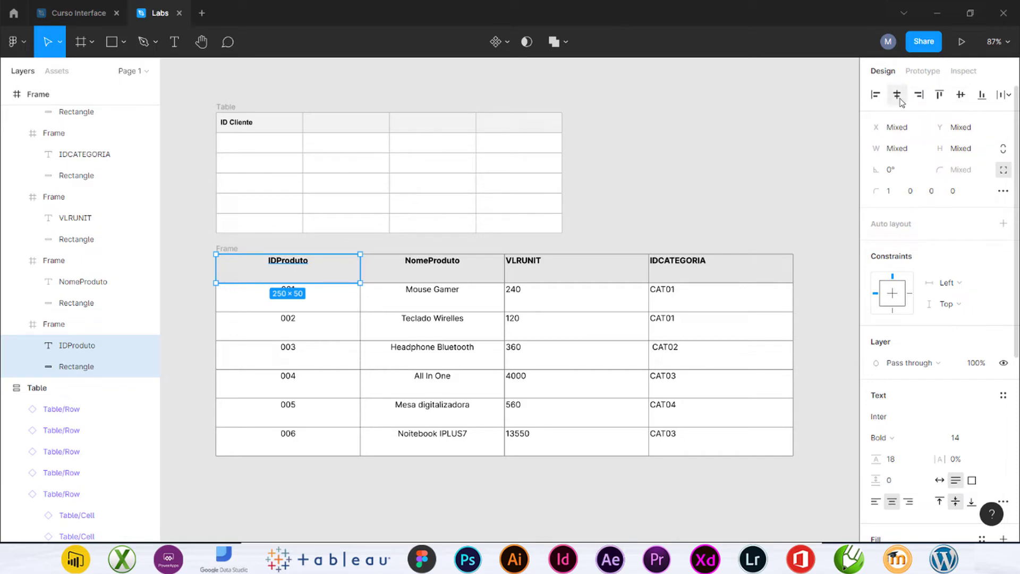
pyautogui.click(965, 100)
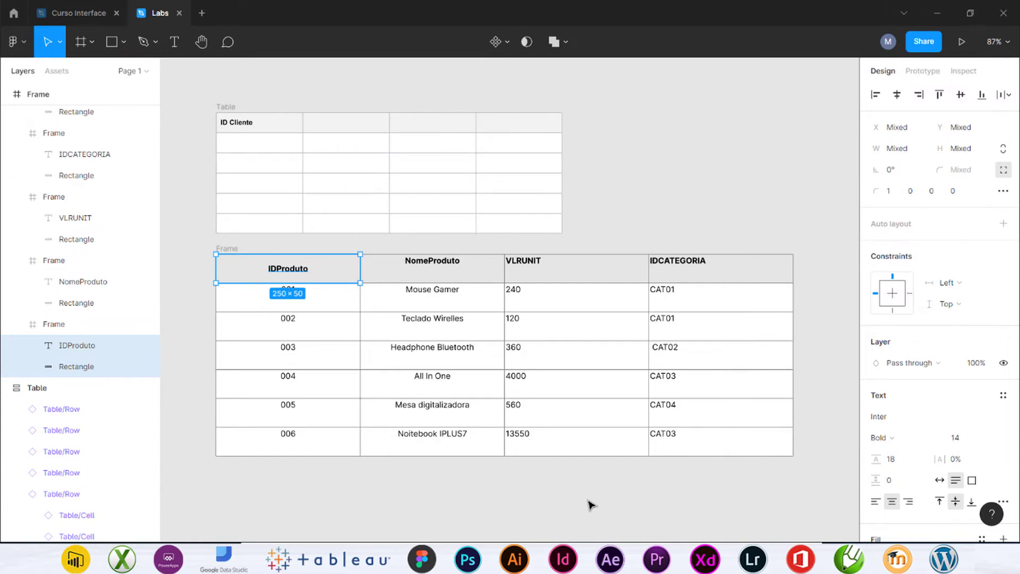
pyautogui.press('super+Tab')
pyautogui.press('Right')
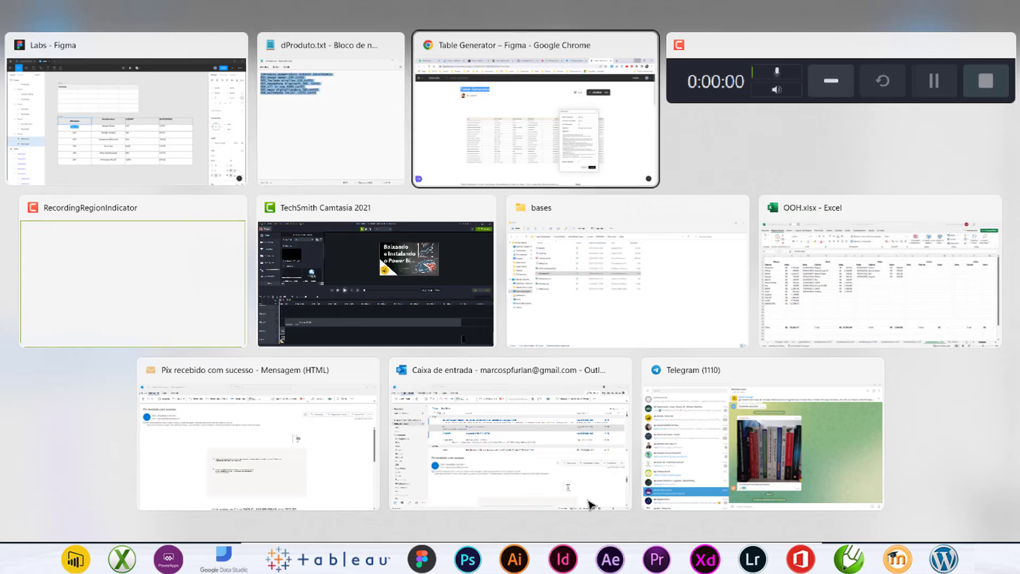
pyautogui.press('Down')
pyautogui.press('Right')
pyautogui.press('Right')
pyautogui.press('Right')
pyautogui.press('Right')
pyautogui.press('Right')
pyautogui.press('Right')
pyautogui.press('Right')
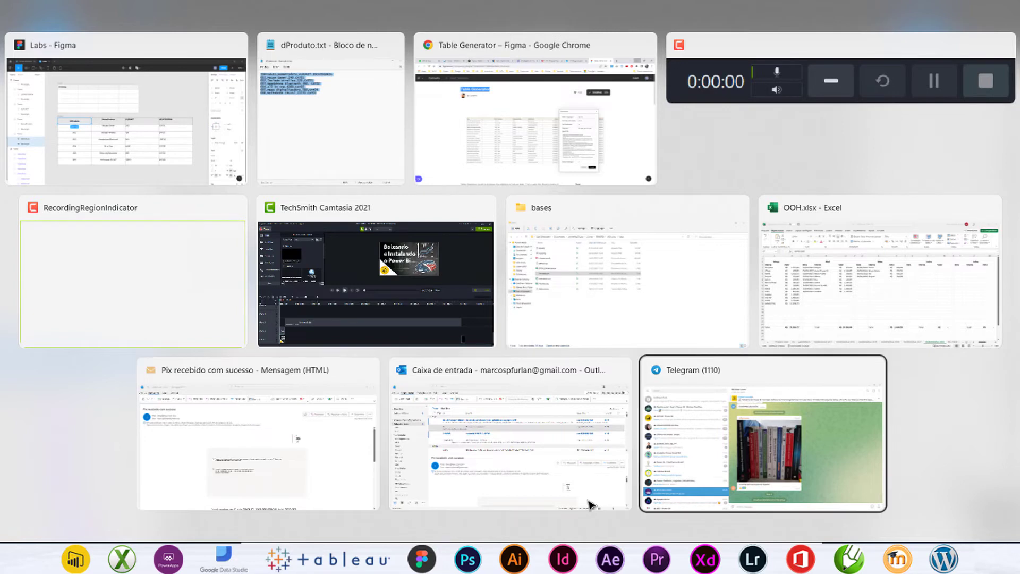
pyautogui.press('Right')
pyautogui.press('Right')
pyautogui.press('Right')
pyautogui.press('Right')
pyautogui.press('Right')
pyautogui.press('Right')
pyautogui.press('Right')
pyautogui.press('Right')
pyautogui.press('Right')
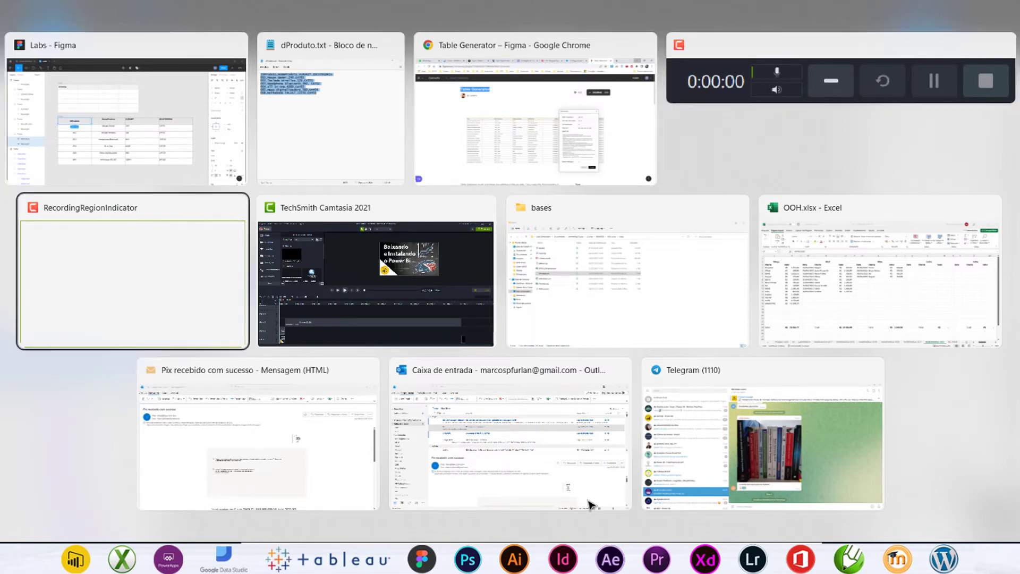
pyautogui.press('Right')
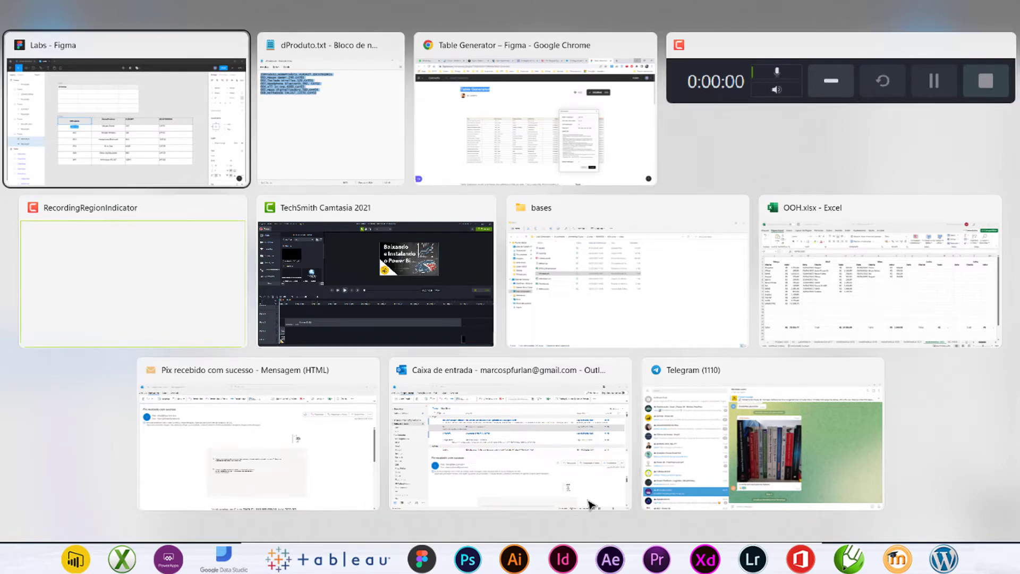
pyautogui.press('Return')
# Step: Browse the plugins in Community and search them for "table"
pyautogui.click(18, 45)
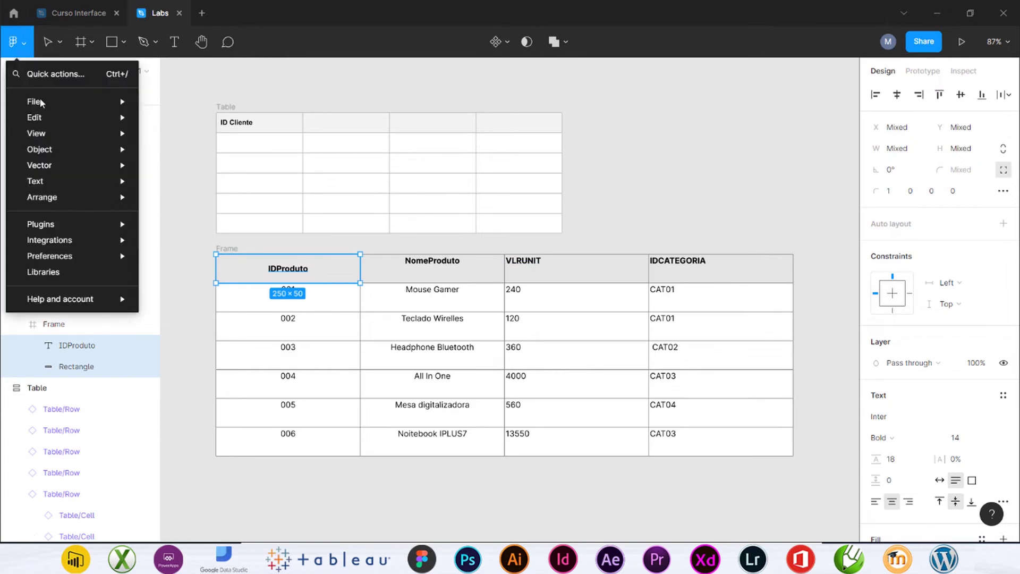
pyautogui.moveTo(75, 228)
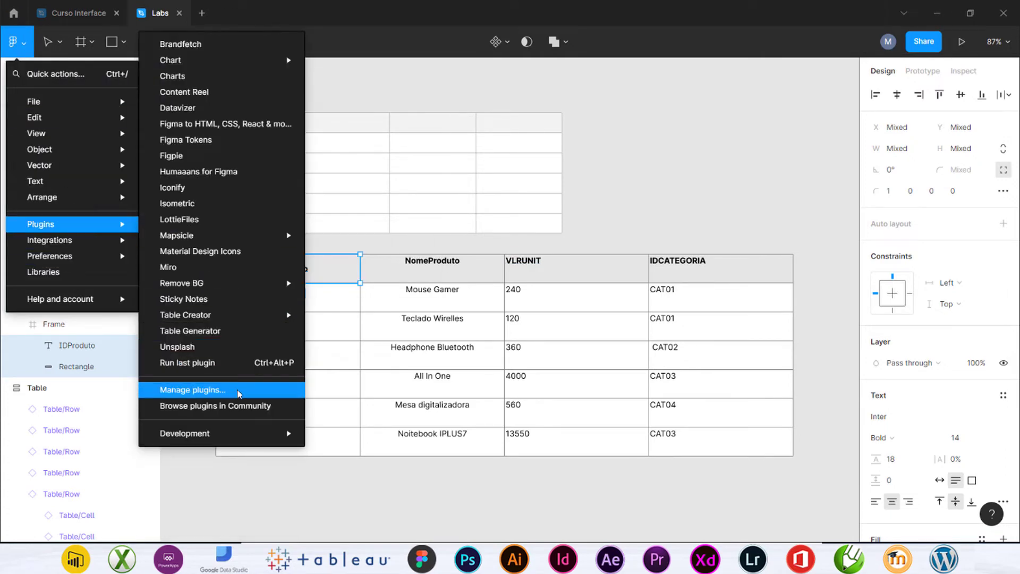
pyautogui.click(241, 407)
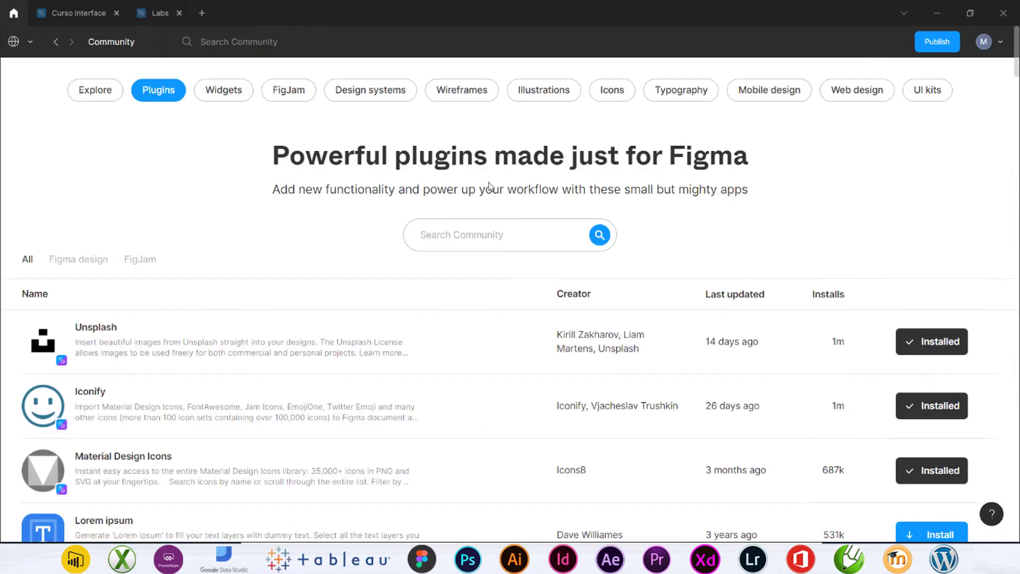
pyautogui.write('table')
pyautogui.press('Return')
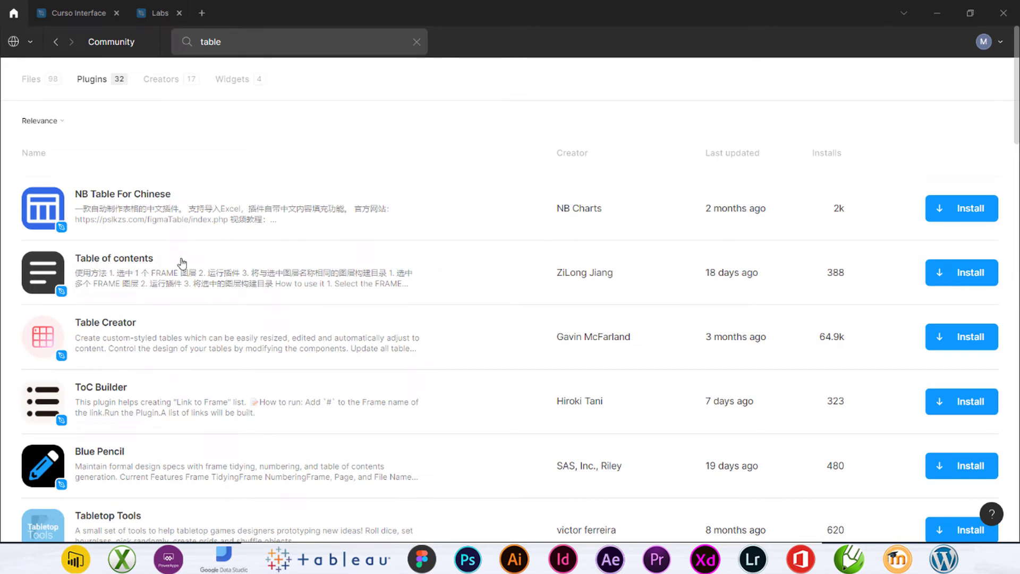
# Step: Look through the Community plugin results for "table", from NB Table For Chinese down to Charts
pyautogui.scroll(-3, 183, 265)
pyautogui.scroll(3, 118, 228)
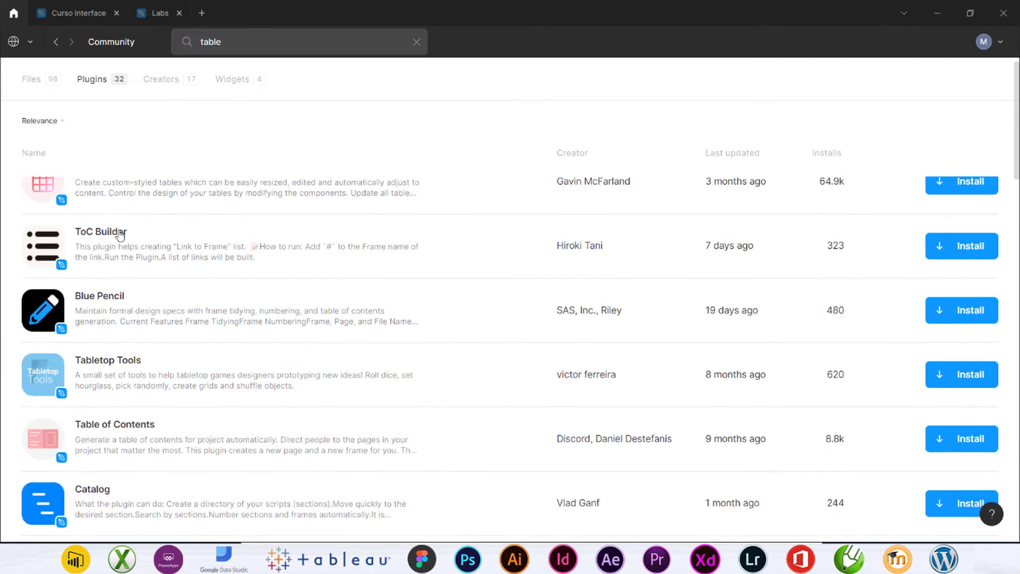
pyautogui.scroll(-4, 126, 299)
pyautogui.scroll(1, 107, 321)
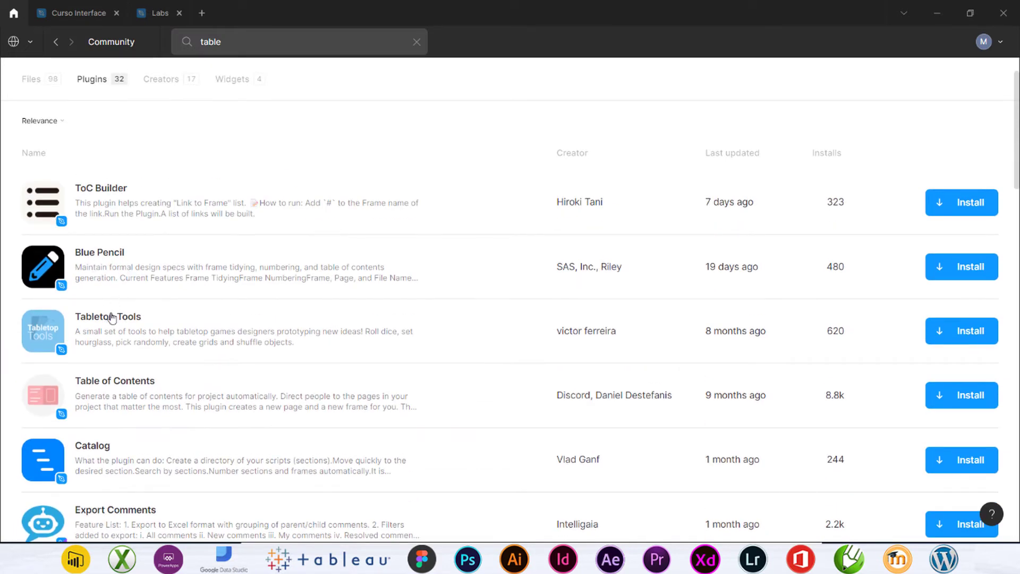
pyautogui.scroll(-1, 124, 322)
pyautogui.scroll(-1, 132, 319)
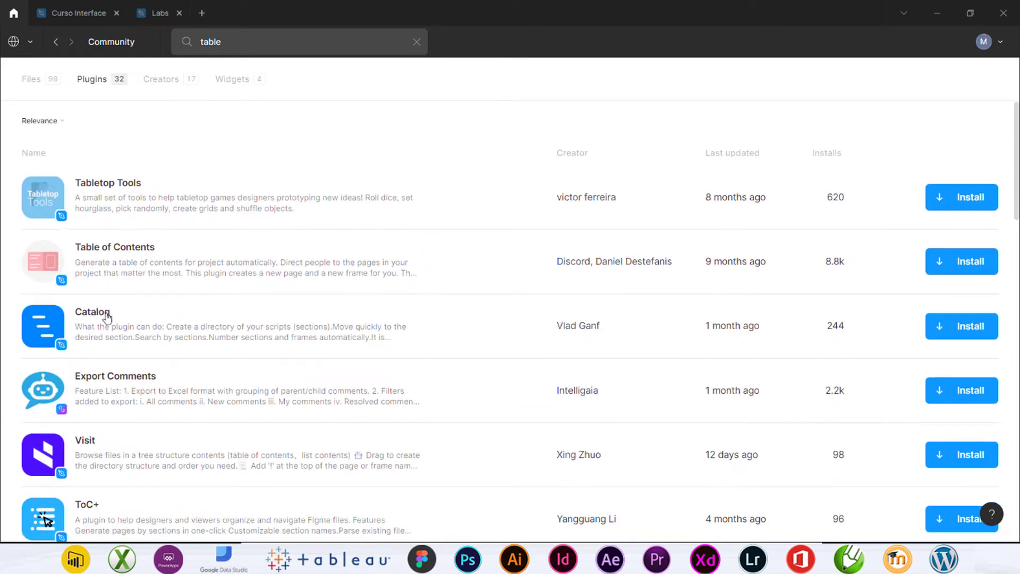
pyautogui.scroll(-2, 109, 316)
pyautogui.scroll(-4, 108, 308)
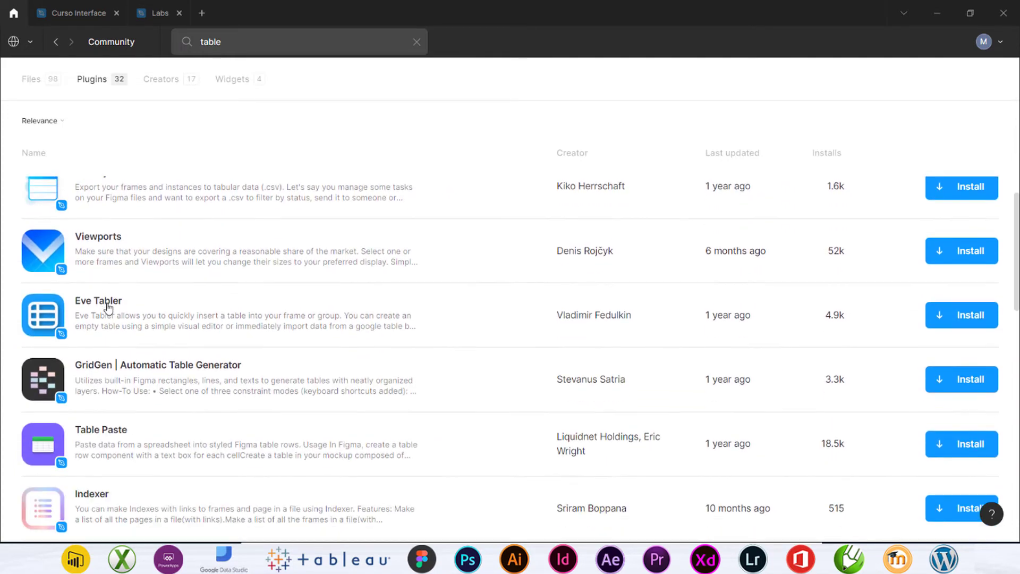
pyautogui.scroll(-3, 108, 307)
pyautogui.scroll(-4, 109, 307)
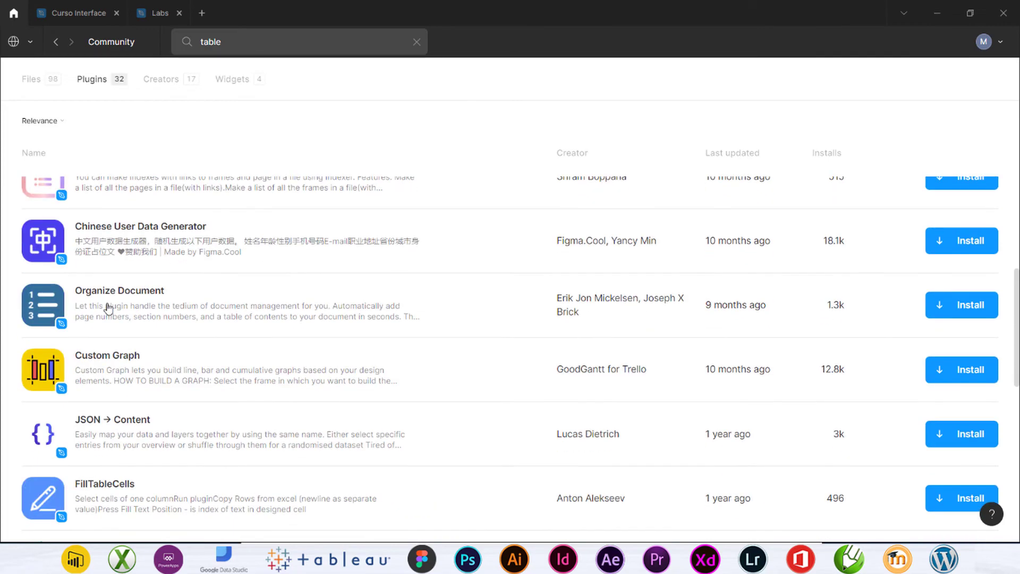
pyautogui.scroll(-4, 108, 308)
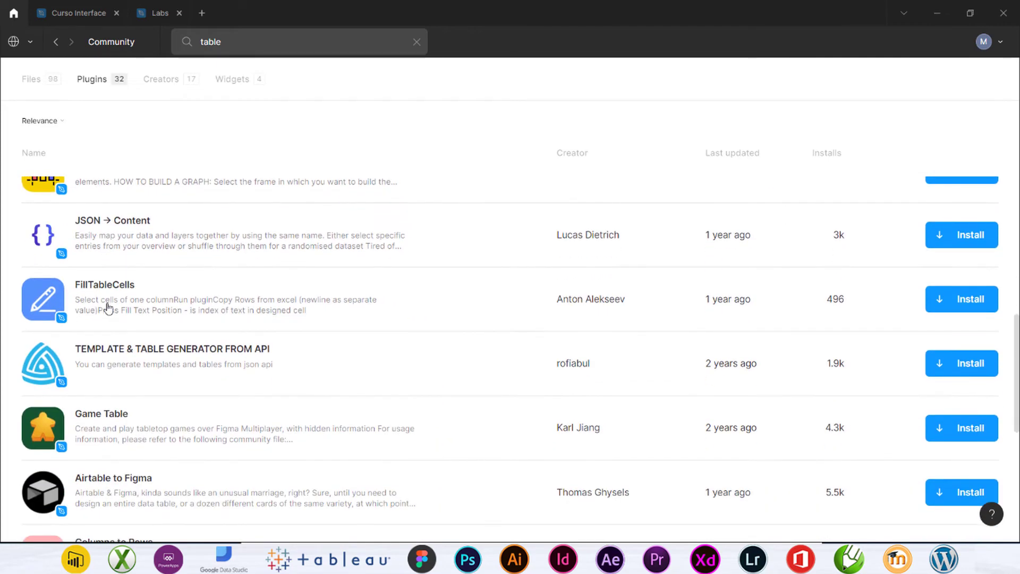
pyautogui.scroll(-2, 109, 308)
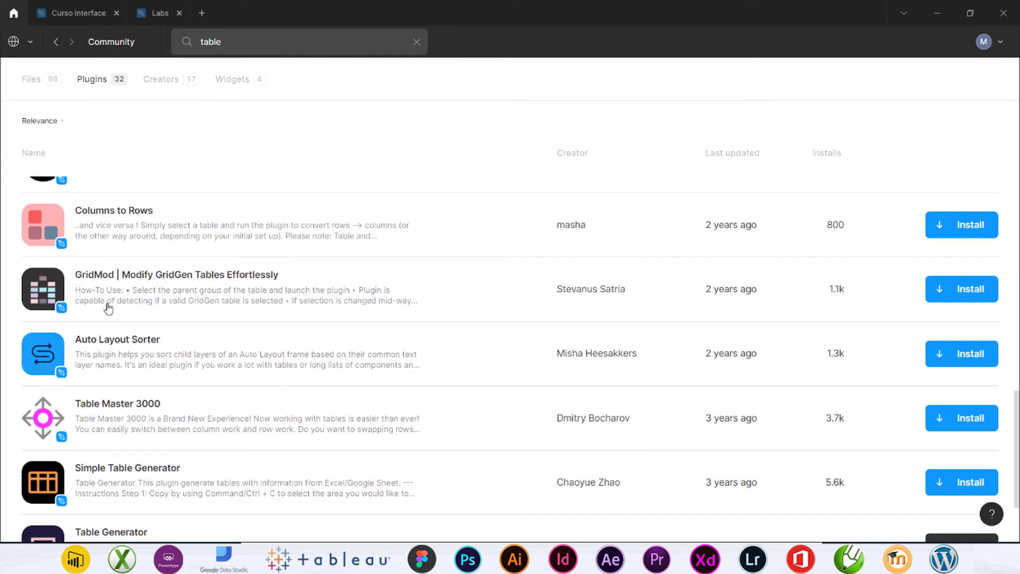
pyautogui.scroll(-2, 109, 307)
pyautogui.scroll(2, 108, 307)
pyautogui.scroll(-3, 117, 319)
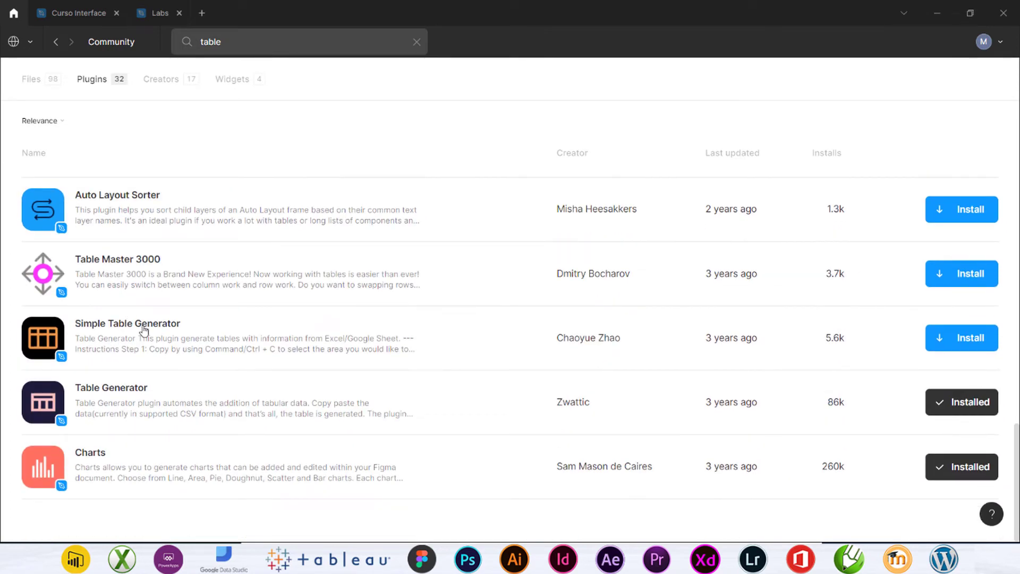
# Step: Install the Simple Table Generator plugin from its Community page and run it in the Labs file
pyautogui.click(143, 326)
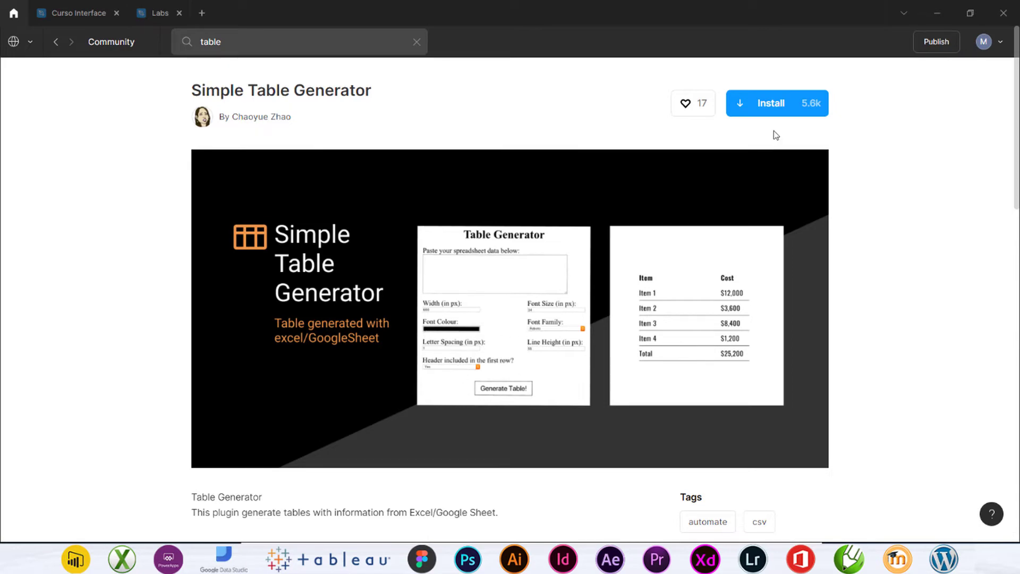
pyautogui.click(764, 104)
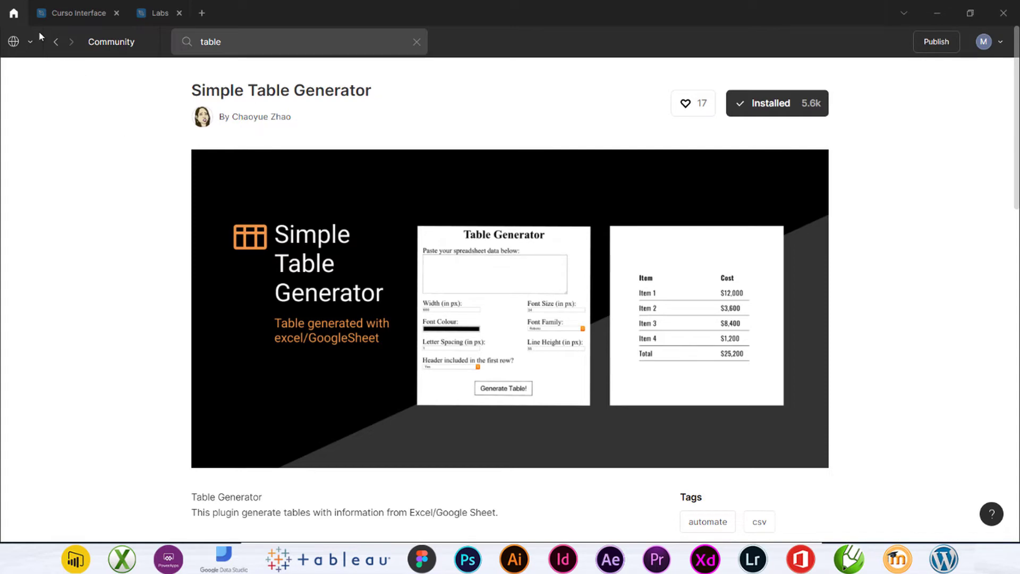
pyautogui.click(157, 13)
pyautogui.scroll(-1, 372, 425)
pyautogui.click(378, 457)
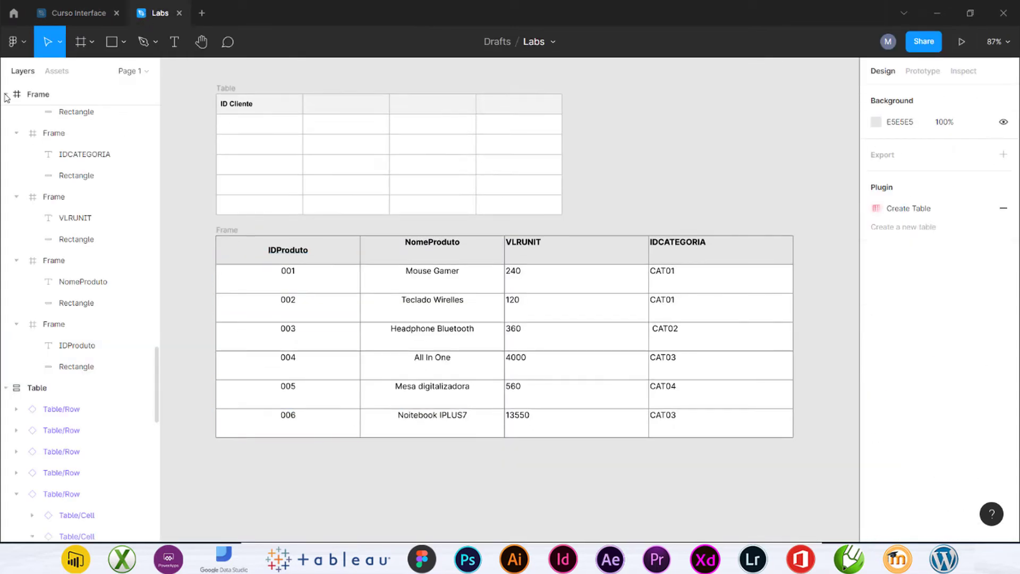
pyautogui.click(21, 39)
pyautogui.moveTo(55, 224)
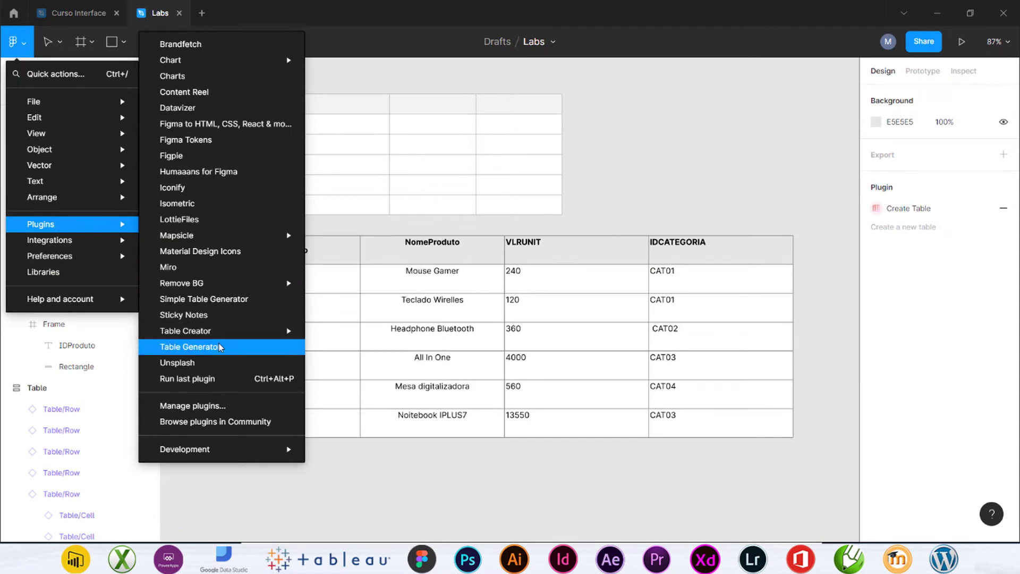
pyautogui.click(244, 298)
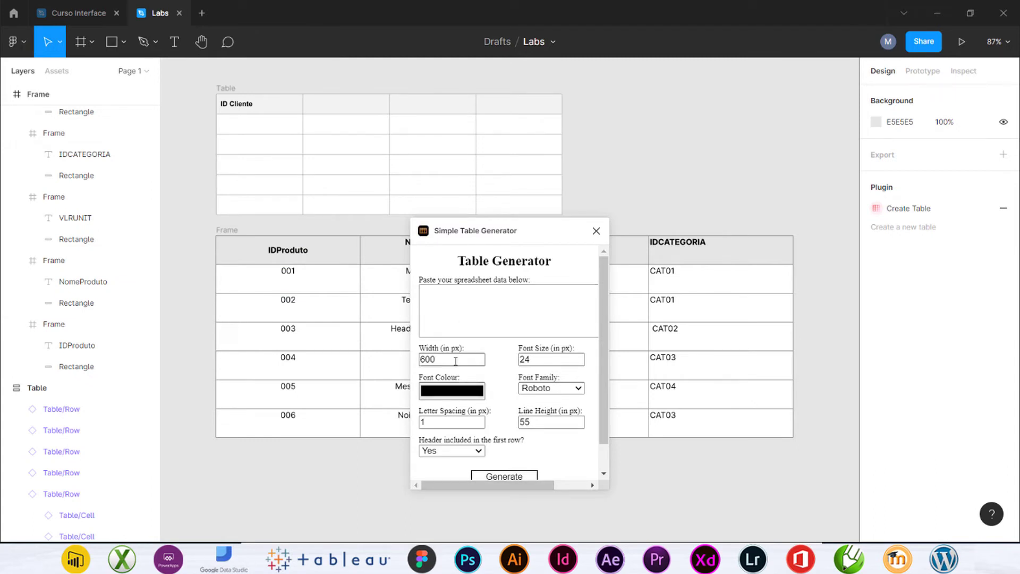
# Step: Set the font size in Simple Table Generator to 14 px
pyautogui.doubleClick(530, 358)
pyautogui.write('14')
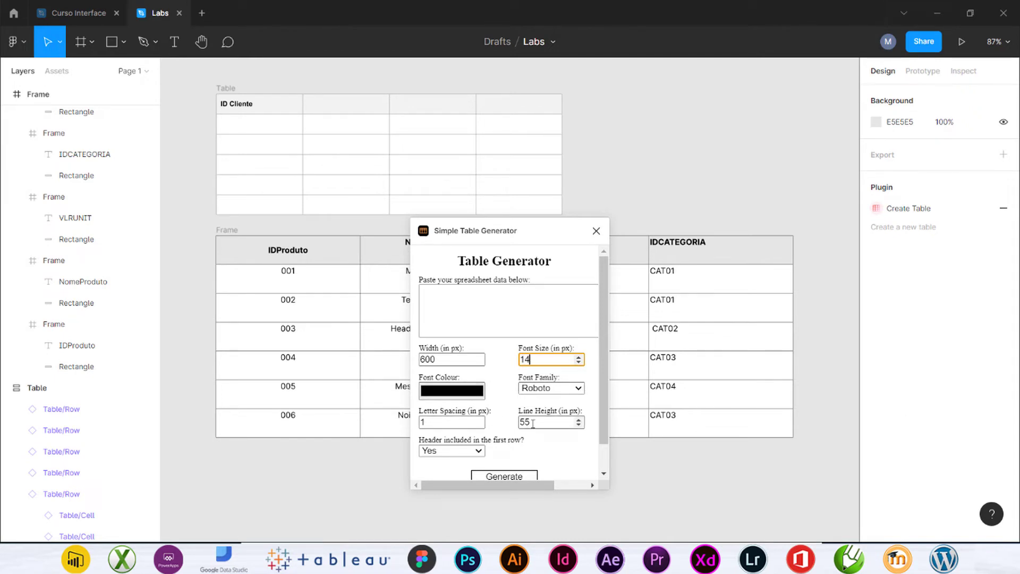
pyautogui.scroll(-1, 480, 425)
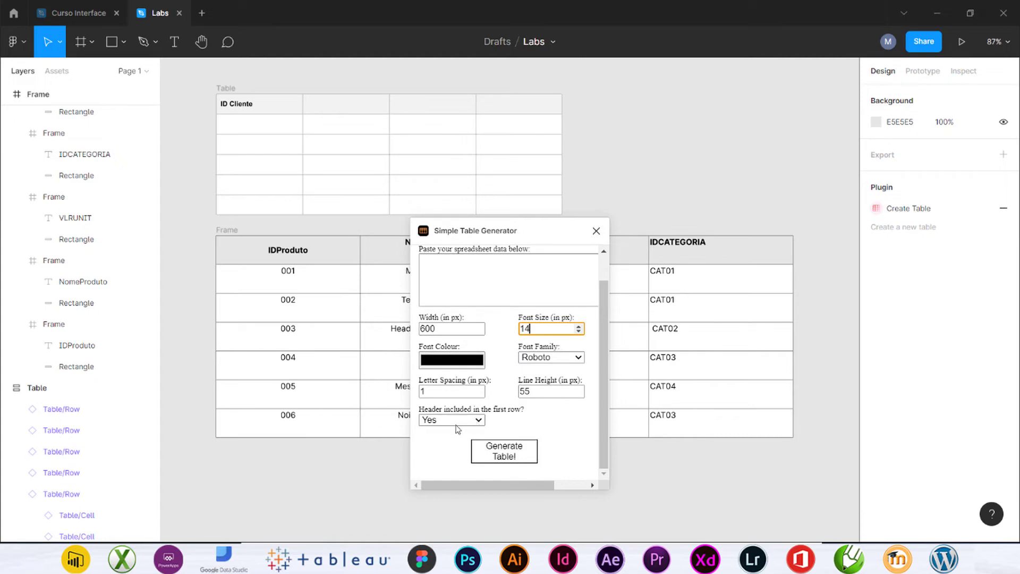
# Step: Paste the comma-separated product data into Simple Table Generator and try to generate the table
pyautogui.click(464, 290)
pyautogui.write('002,Teclado Wirelles,120,CAT01 003,Headphone Bluetooth,360, CAT02 004,All In One,4000,CAT03 005,Mesa digitalizadora,560,CAT04 006,Noitebook IPLUS7,13550,CAT03')
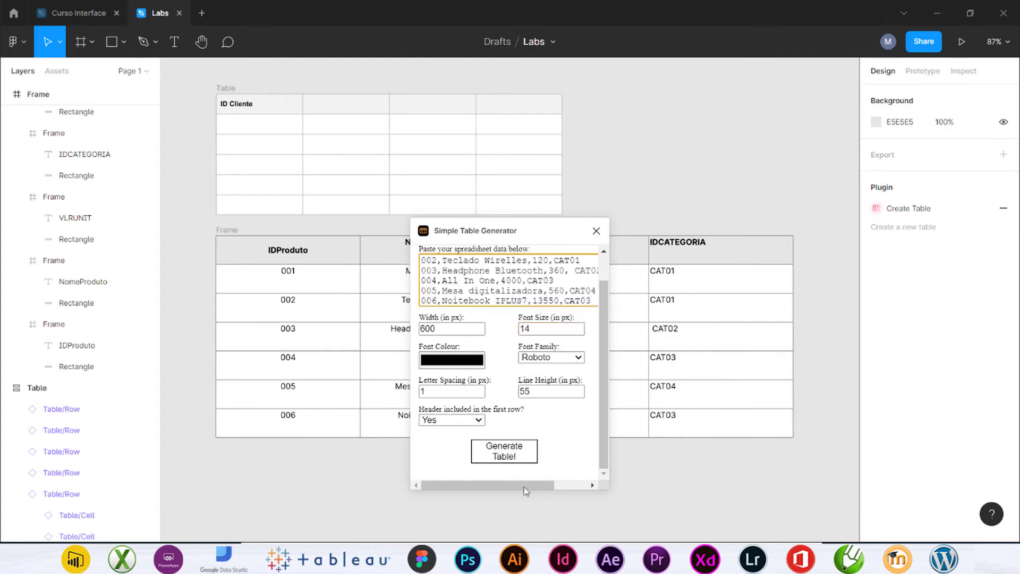
pyautogui.click(512, 452)
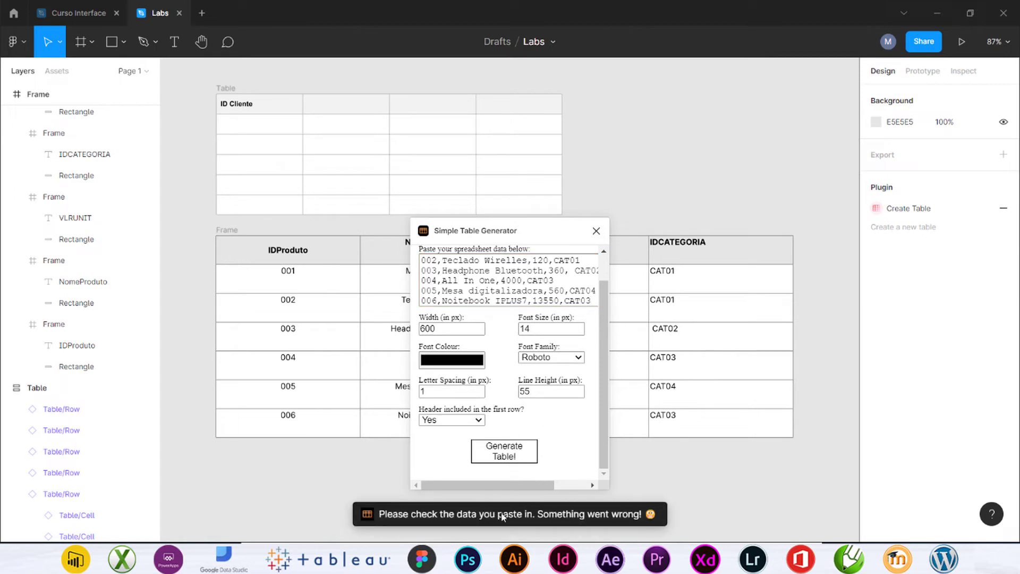
# Step: Trim the pasted spreadsheet data to its header and the 001 Mouse Gamer row
pyautogui.click(478, 284)
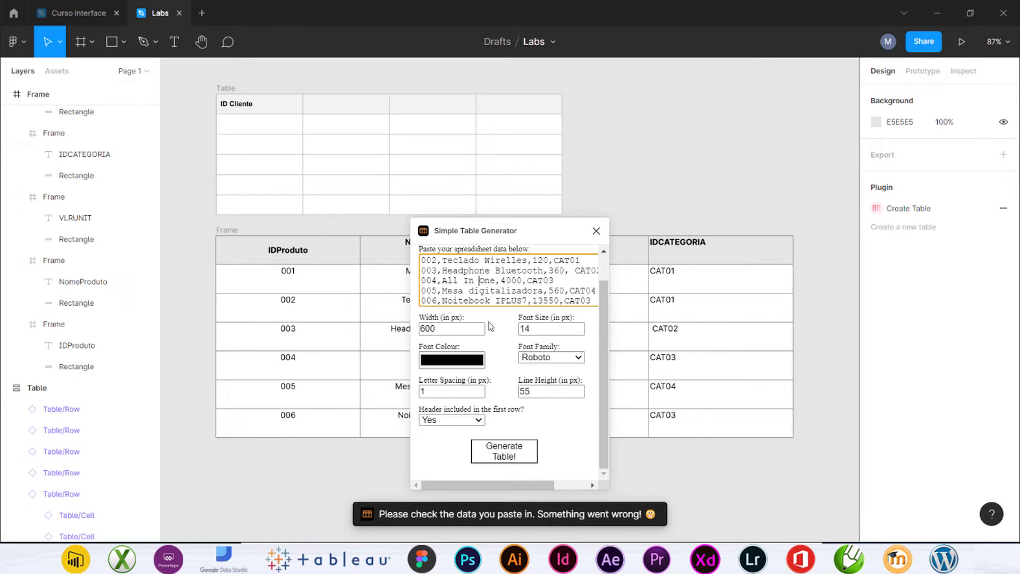
pyautogui.scroll(1, 490, 325)
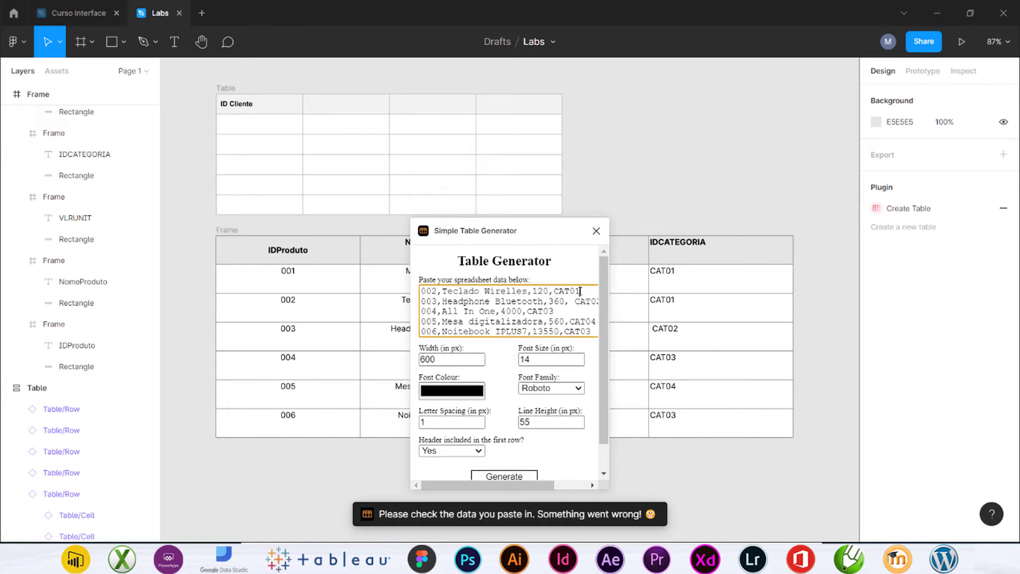
pyautogui.moveTo(580, 291); pyautogui.dragTo(597, 357)
pyautogui.press('BackSpace')
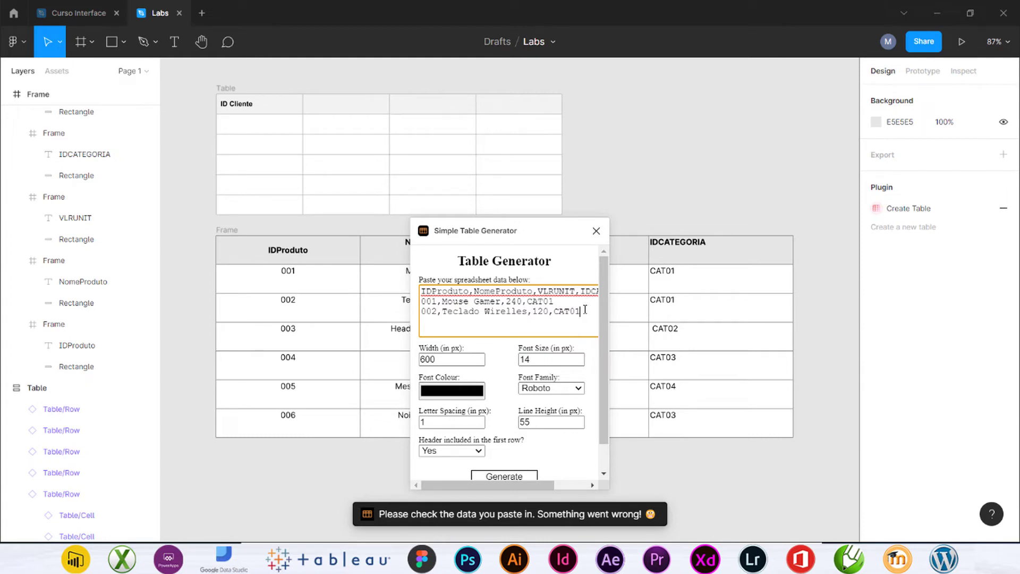
pyautogui.moveTo(583, 311); pyautogui.dragTo(396, 321)
pyautogui.press('BackSpace')
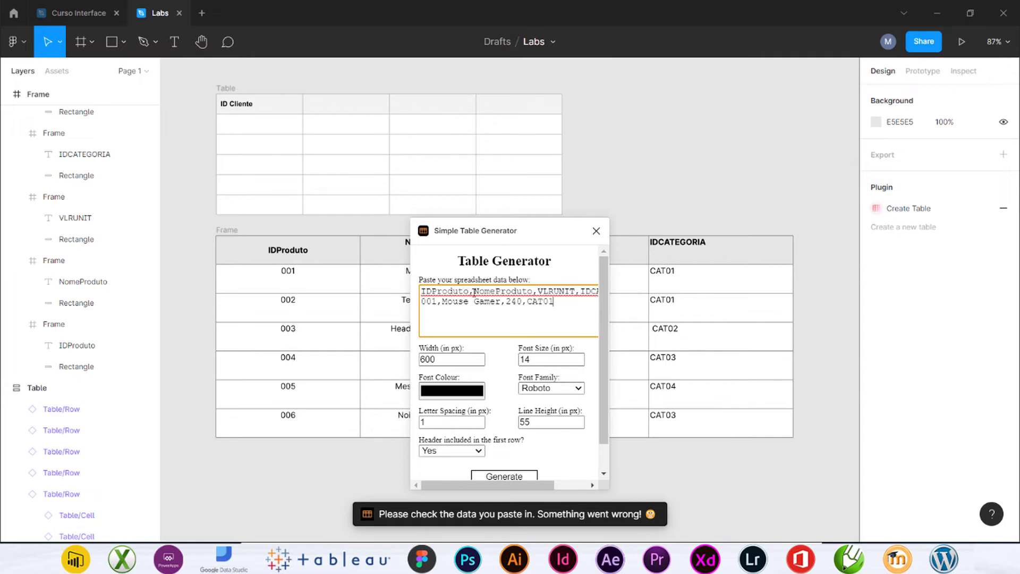
# Step: Replace the comma after IDProduto with a semicolon, and clear all the pasted data
pyautogui.moveTo(474, 291); pyautogui.dragTo(471, 291)
pyautogui.write(';')
pyautogui.hotkey('ctrl', 'a')
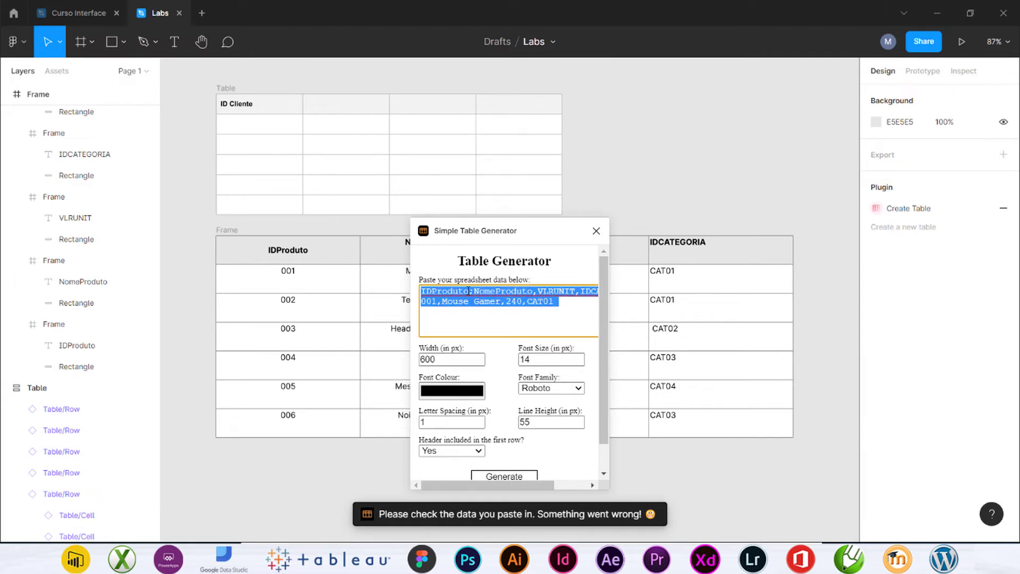
pyautogui.press('BackSpace')
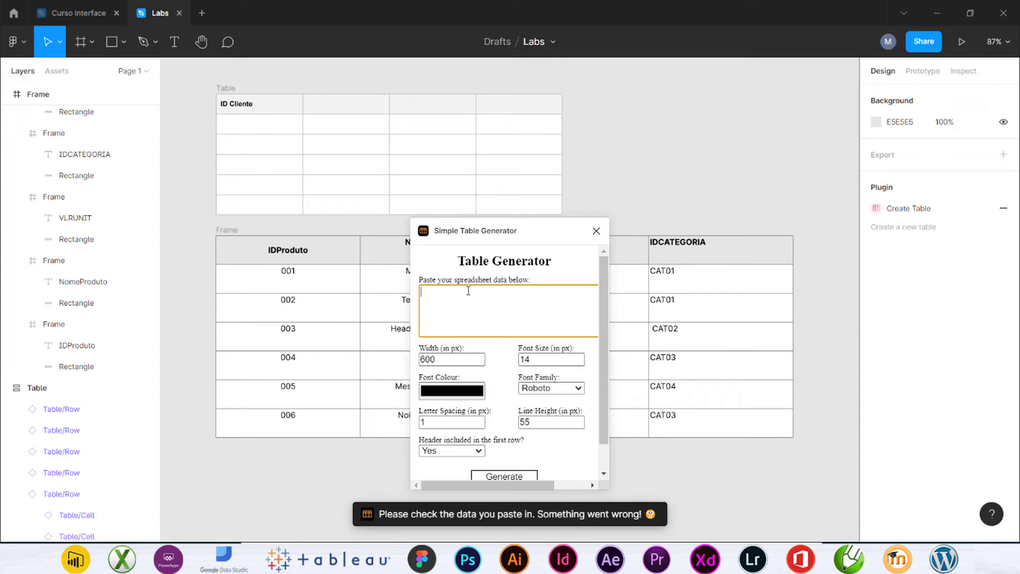
# Step: Switch to dProduto.txt in Notepad and replace every comma with a semicolon
pyautogui.hotkey('alt', 'Tab')
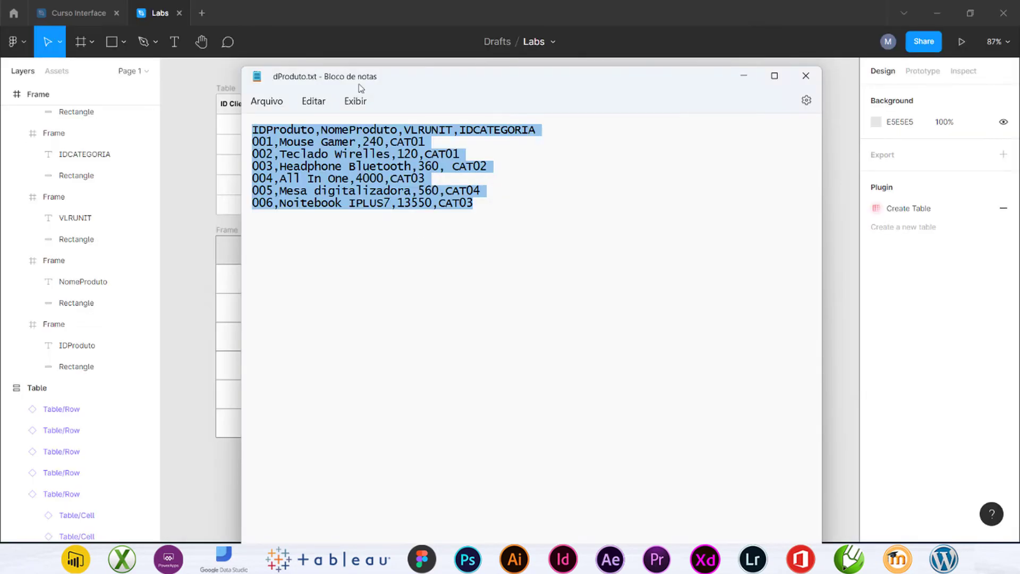
pyautogui.click(314, 101)
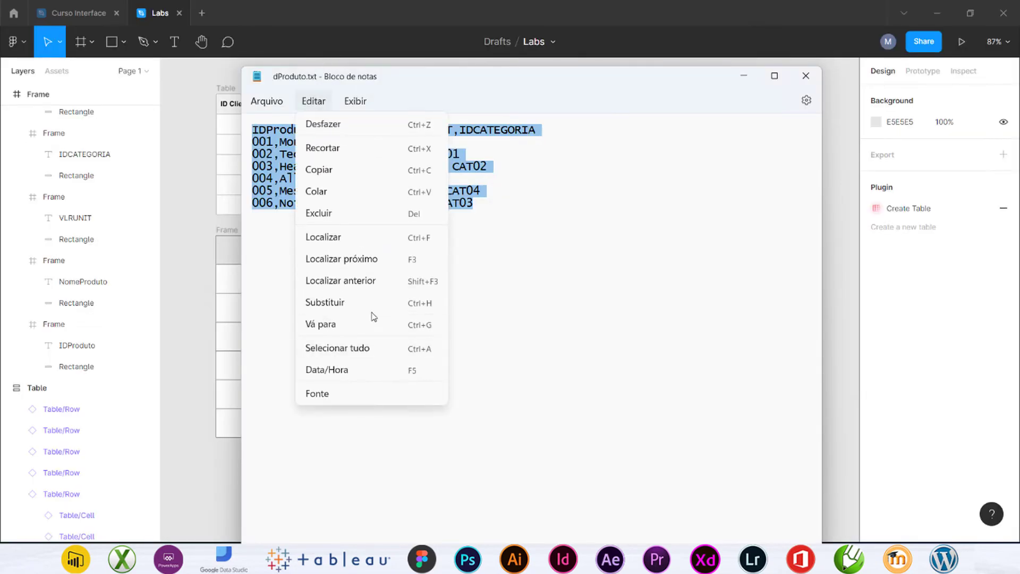
pyautogui.click(367, 303)
pyautogui.write(',')
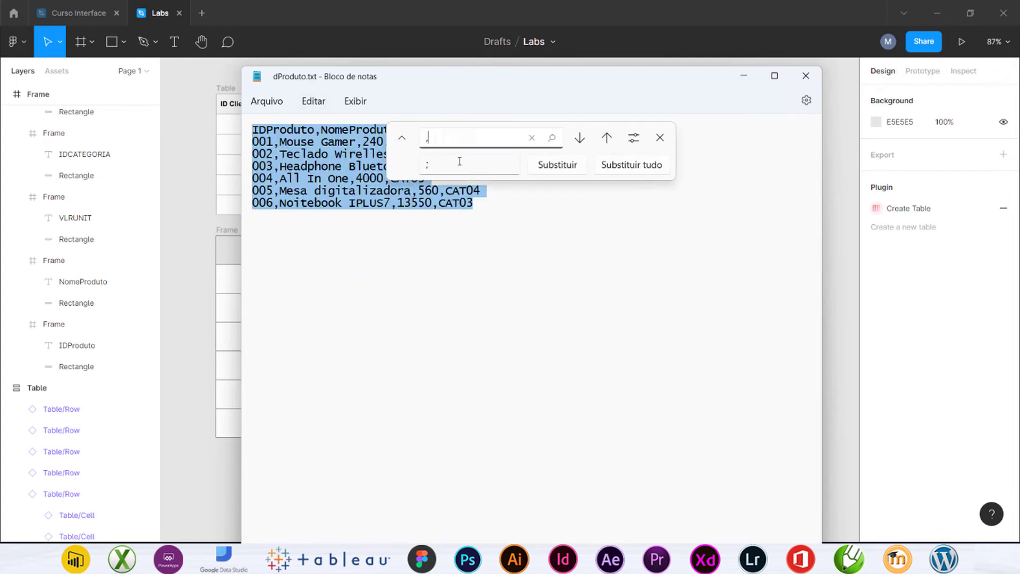
pyautogui.click(460, 161)
pyautogui.click(619, 164)
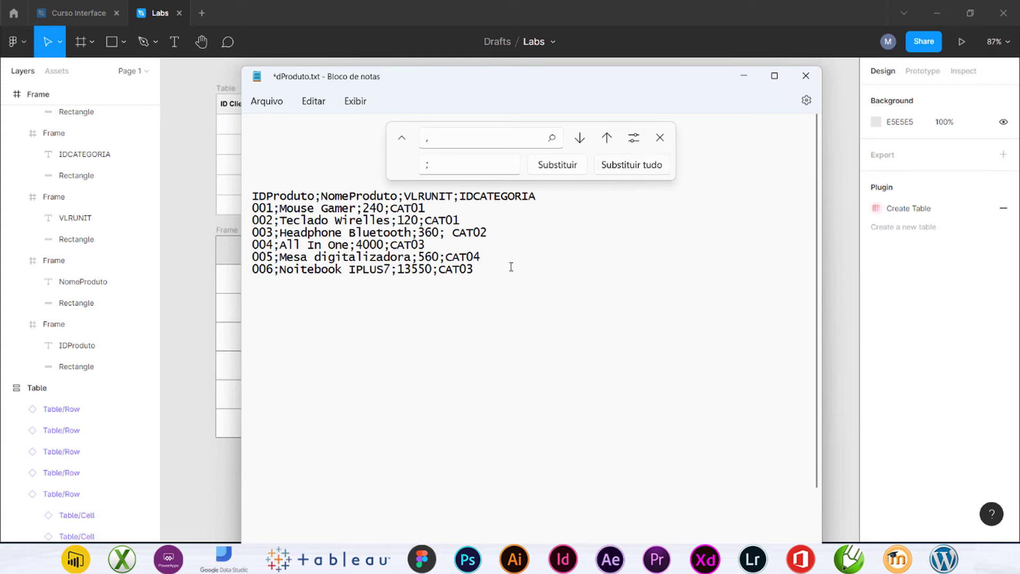
pyautogui.click(660, 138)
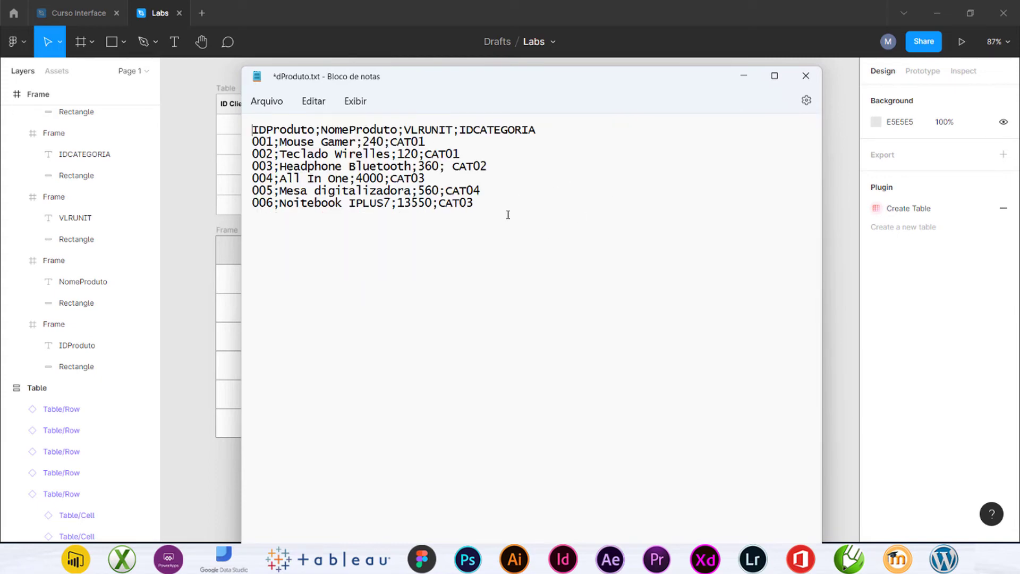
# Step: Copy all the semicolon-separated product data into Simple Table Generator in Figma and try to generate the table
pyautogui.moveTo(506, 214); pyautogui.dragTo(126, 84)
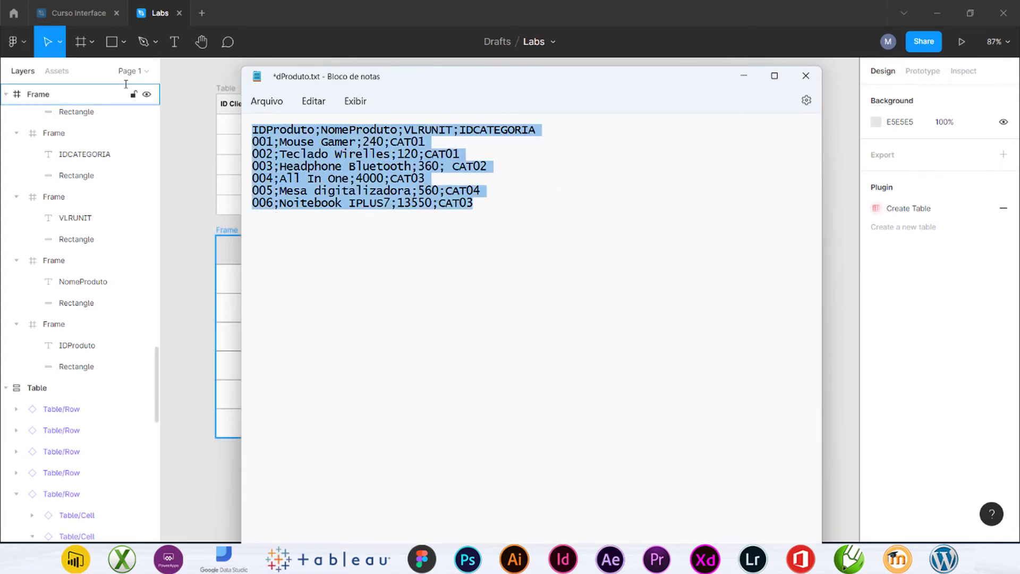
pyautogui.hotkey('alt', 'Tab')
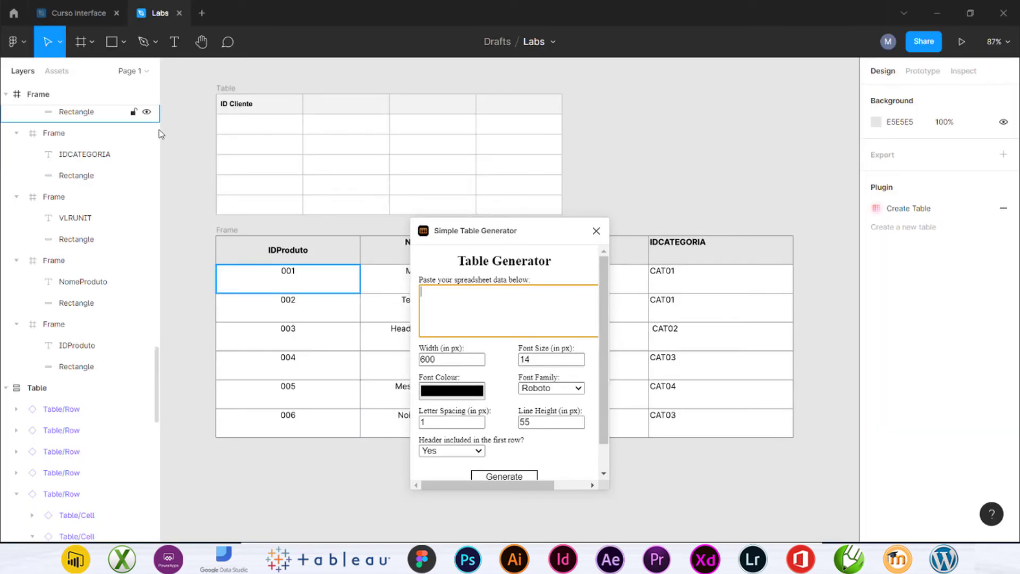
pyautogui.hotkey('ctrl', 'v')
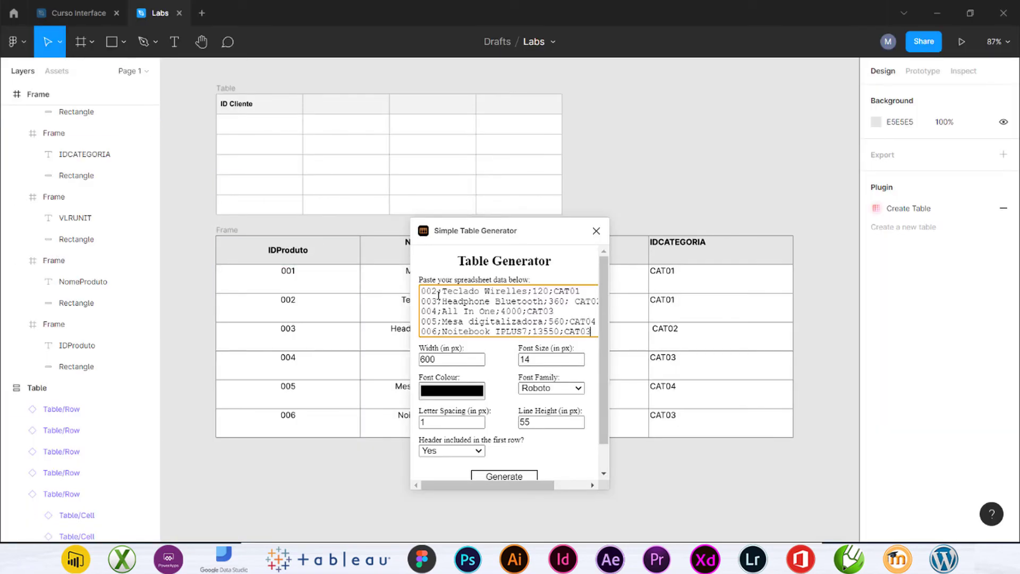
pyautogui.click(506, 476)
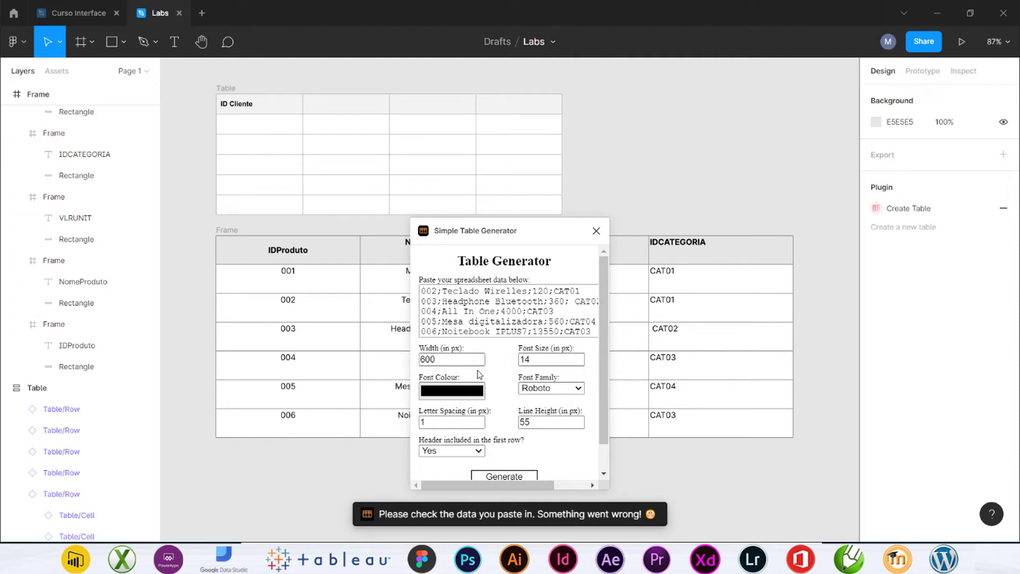
pyautogui.scroll(-2, 480, 373)
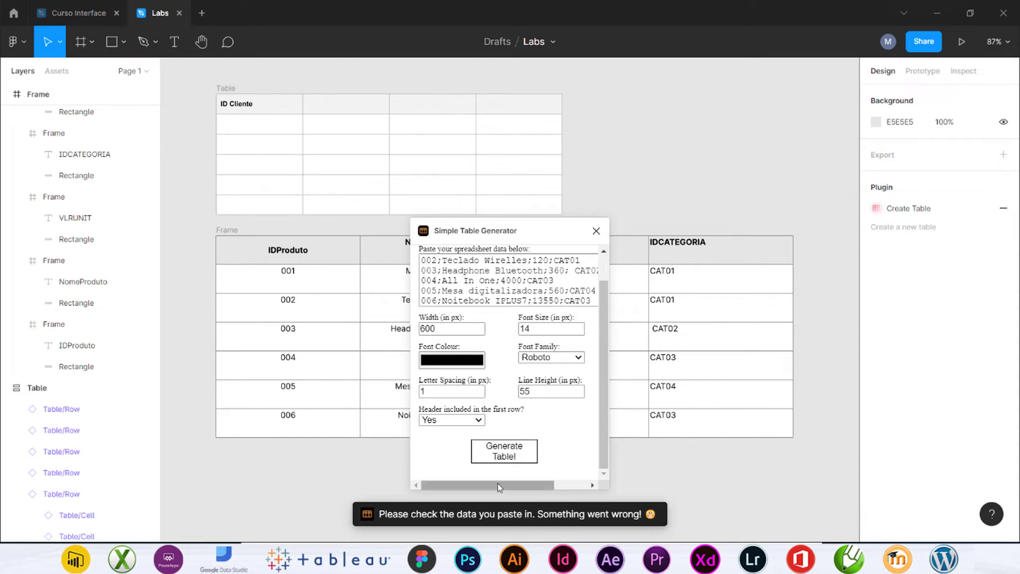
pyautogui.hotkey('alt', 'Tab')
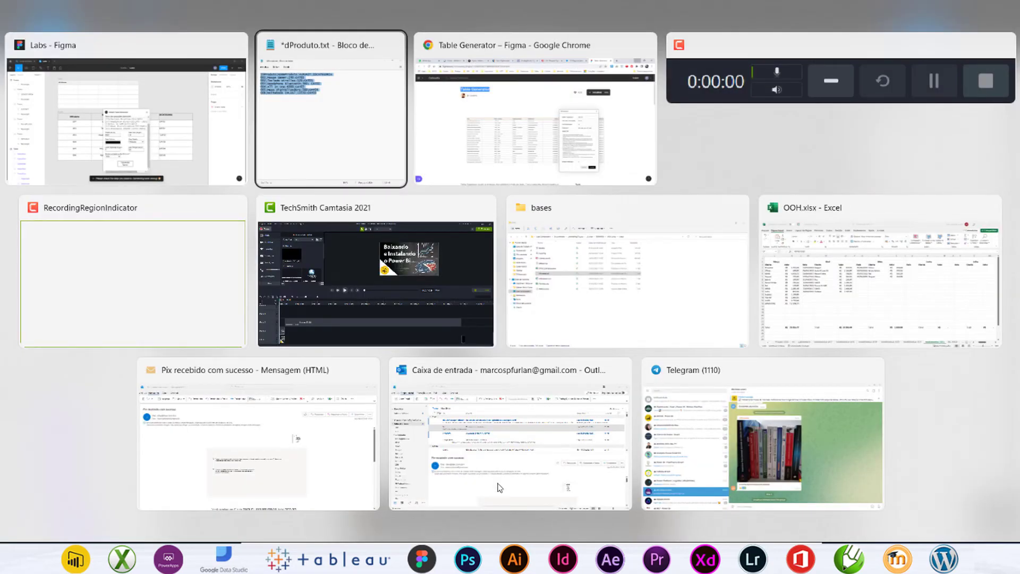
pyautogui.hotkey('alt', 'Tab')
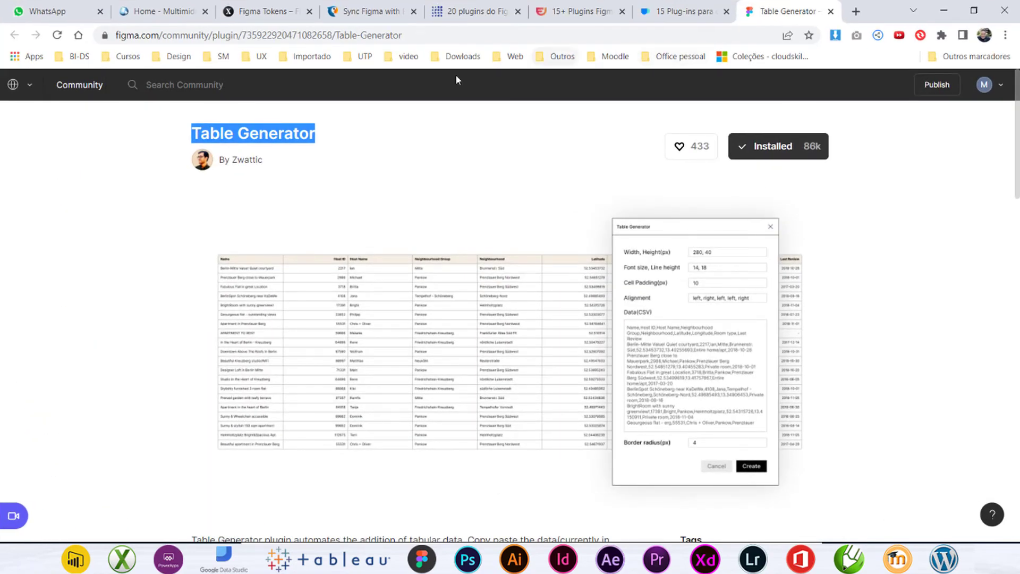
pyautogui.hotkey('alt', 'Tab')
pyautogui.hotkey('alt', 'Tab')
pyautogui.hotkey('alt', 'Tab')
pyautogui.hotkey('alt', 'Tab')
pyautogui.hotkey('alt', 'Tab')
pyautogui.hotkey('alt', 'Tab')
pyautogui.hotkey('alt', 'Tab')
pyautogui.hotkey('alt', 'Tab')
pyautogui.hotkey('alt', 'Tab')
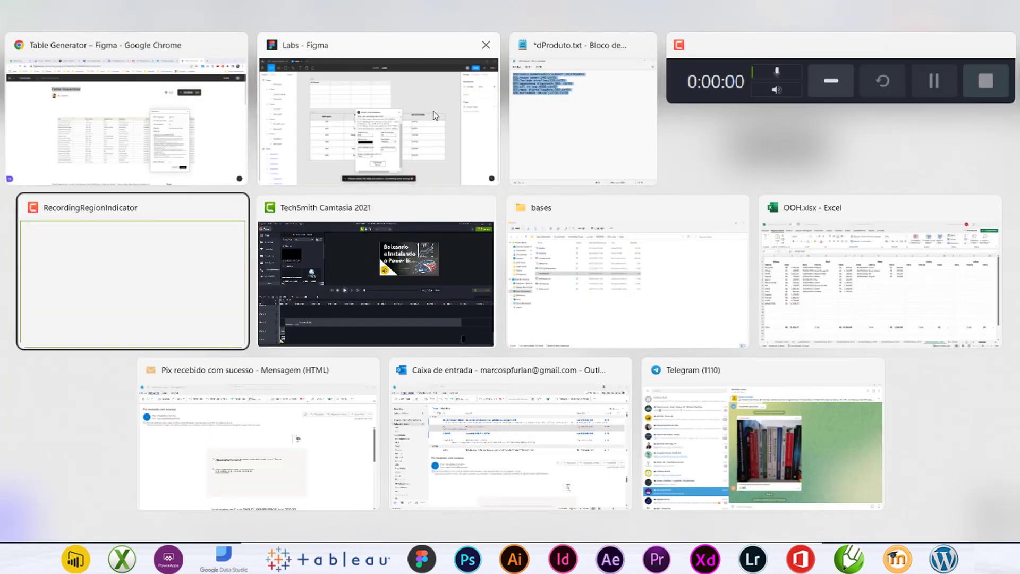
pyautogui.hotkey('alt', 'Tab')
pyautogui.hotkey('alt', 'Tab')
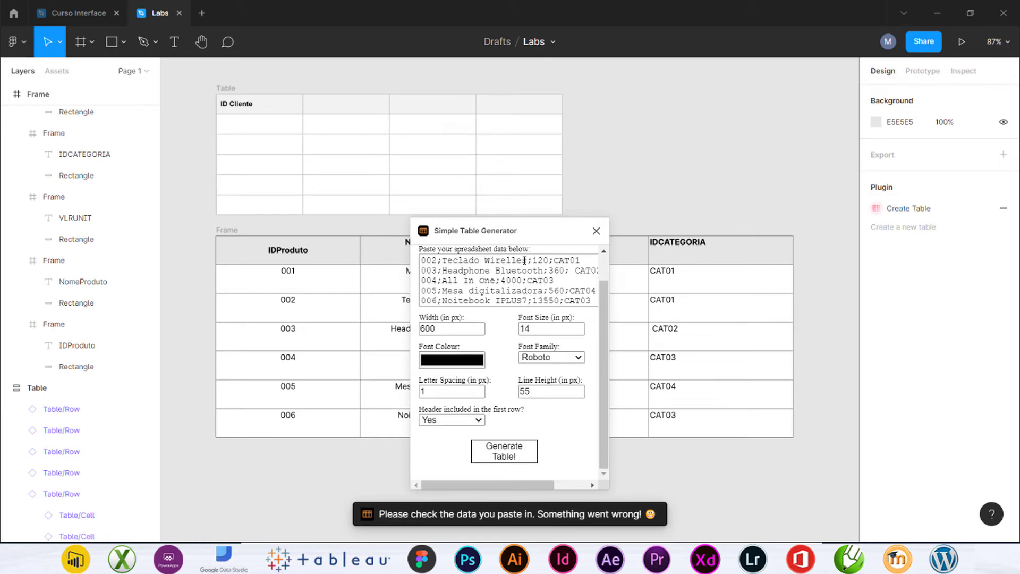
# Step: Trim the pasted spreadsheet data down to the single word Produto
pyautogui.moveTo(525, 261); pyautogui.dragTo(695, 337)
pyautogui.press('BackSpace')
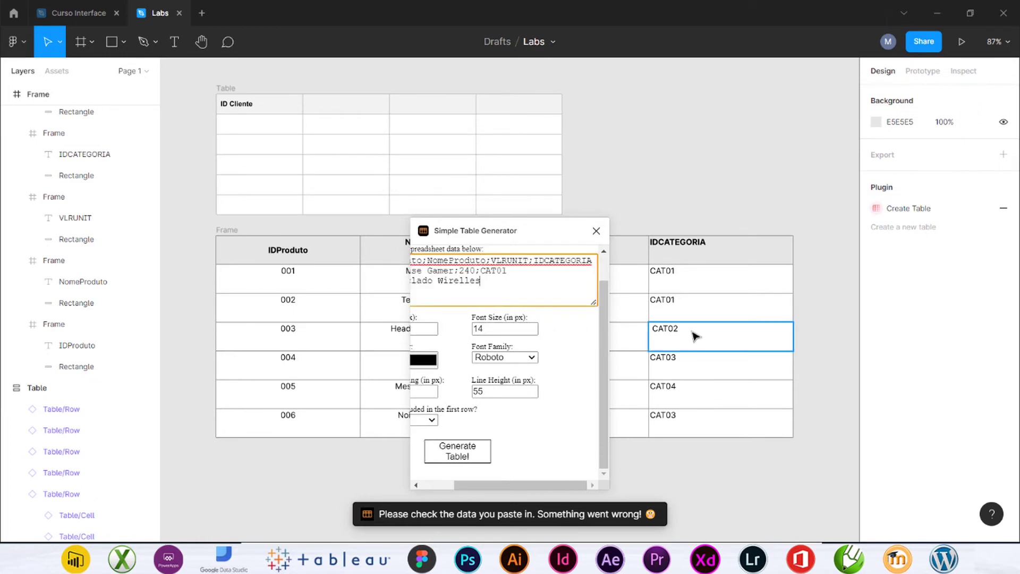
pyautogui.press('BackSpace')
pyautogui.press('BackSpace')
pyautogui.press('BackSpace')
pyautogui.press('BackSpace')
pyautogui.press('BackSpace')
pyautogui.press('BackSpace')
pyautogui.press('BackSpace')
pyautogui.press('BackSpace')
pyautogui.press('BackSpace')
pyautogui.press('BackSpace')
pyautogui.press('BackSpace')
pyautogui.press('BackSpace')
pyautogui.press('BackSpace')
pyautogui.press('BackSpace')
pyautogui.press('BackSpace')
pyautogui.press('BackSpace')
pyautogui.press('BackSpace')
pyautogui.press('BackSpace')
pyautogui.press('BackSpace')
pyautogui.press('BackSpace')
pyautogui.press('BackSpace')
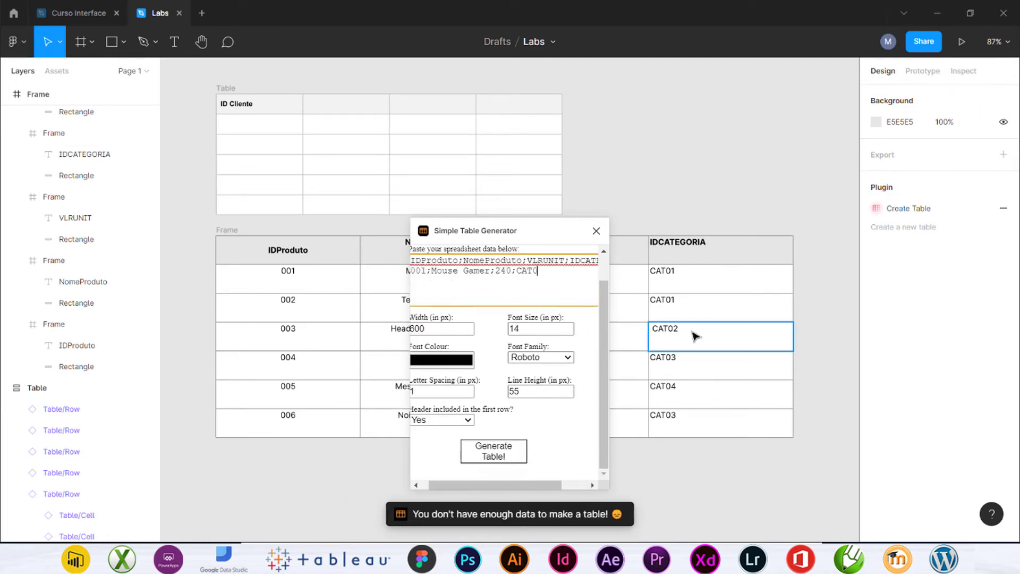
pyautogui.press('BackSpace')
pyautogui.press('BackSpace')
pyautogui.press('BackSpace')
pyautogui.press('BackSpace')
pyautogui.press('BackSpace')
pyautogui.press('BackSpace')
pyautogui.press('BackSpace')
pyautogui.press('BackSpace')
pyautogui.press('BackSpace')
pyautogui.press('BackSpace')
pyautogui.press('BackSpace')
pyautogui.press('BackSpace')
pyautogui.press('BackSpace')
pyautogui.press('BackSpace')
pyautogui.press('BackSpace')
pyautogui.press('BackSpace')
pyautogui.press('BackSpace')
pyautogui.press('BackSpace')
pyautogui.press('BackSpace')
pyautogui.press('BackSpace')
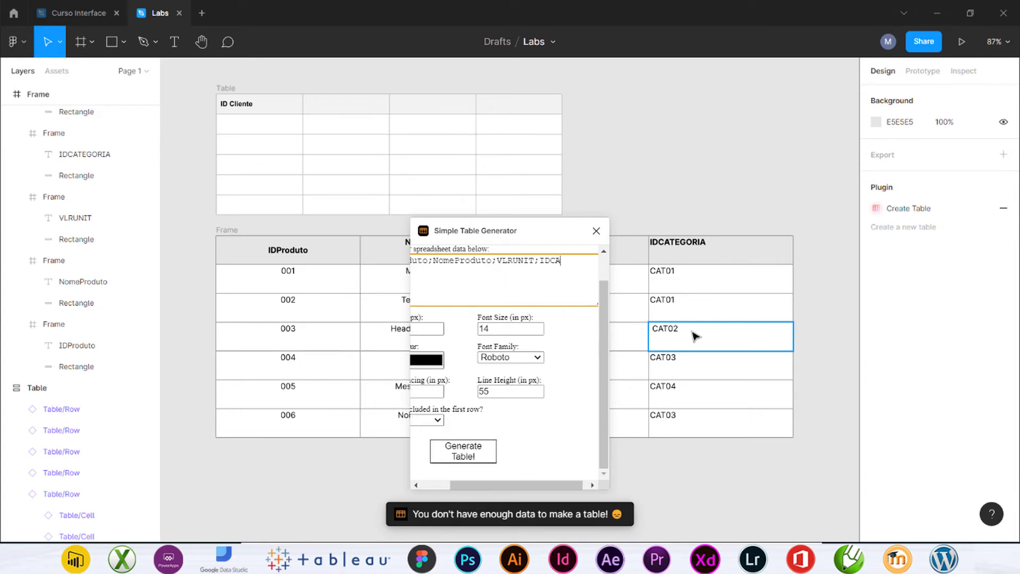
pyautogui.press('BackSpace')
pyautogui.press('BackSpace')
pyautogui.press('BackSpace')
pyautogui.press('BackSpace')
pyautogui.press('BackSpace')
pyautogui.press('BackSpace')
pyautogui.press('BackSpace')
pyautogui.press('BackSpace')
pyautogui.press('BackSpace')
pyautogui.press('BackSpace')
pyautogui.press('BackSpace')
pyautogui.press('BackSpace')
pyautogui.press('BackSpace')
pyautogui.press('BackSpace')
pyautogui.press('BackSpace')
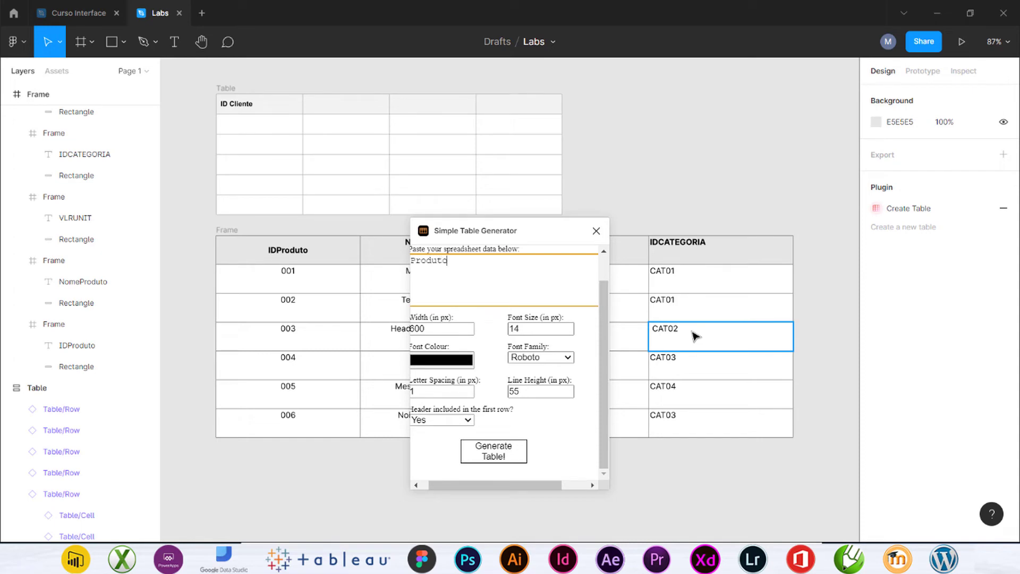
# Step: Try to add a tab separator after Produto and generate the table
pyautogui.press('Tab')
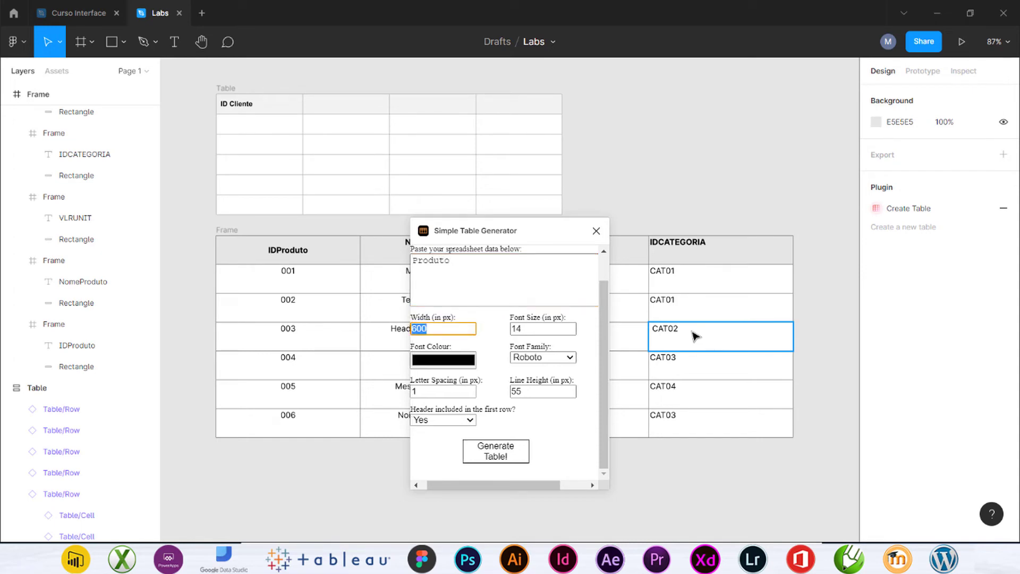
pyautogui.click(481, 260)
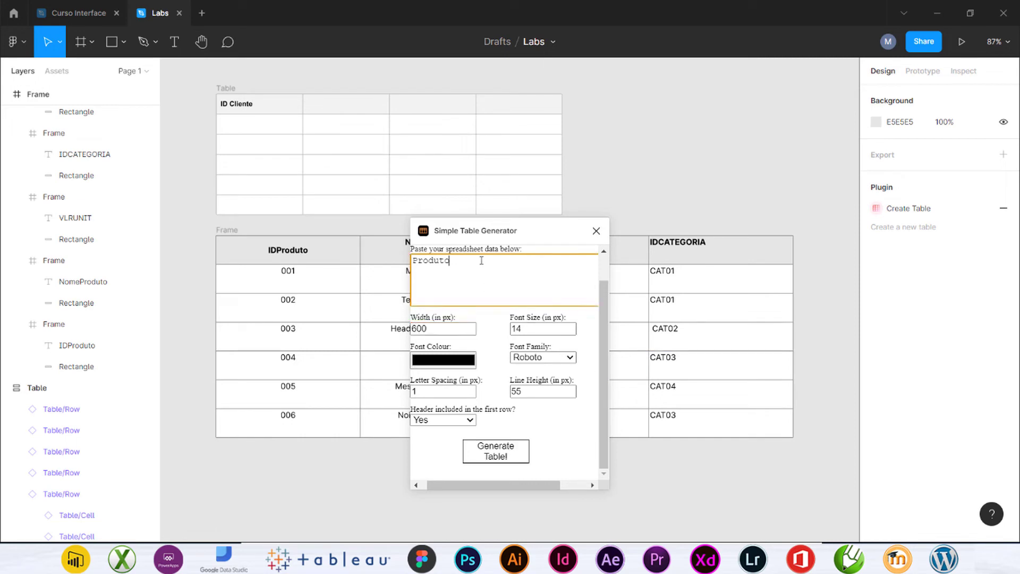
pyautogui.press('Tab')
pyautogui.hotkey('shift', 'Tab')
pyautogui.click(504, 453)
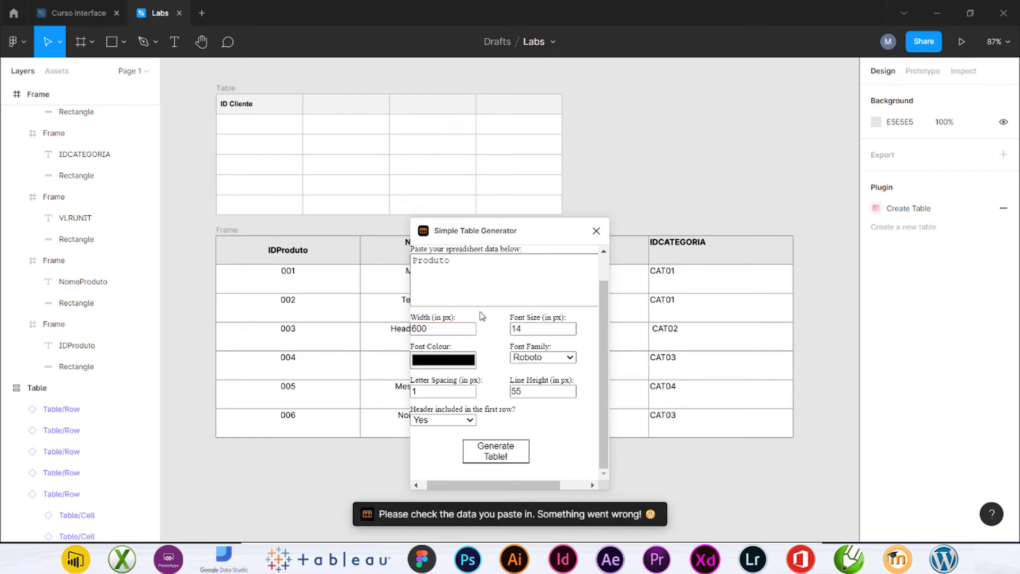
# Step: Clear the spreadsheet data, enter teste instead, and try to generate the table
pyautogui.moveTo(474, 264); pyautogui.dragTo(319, 250)
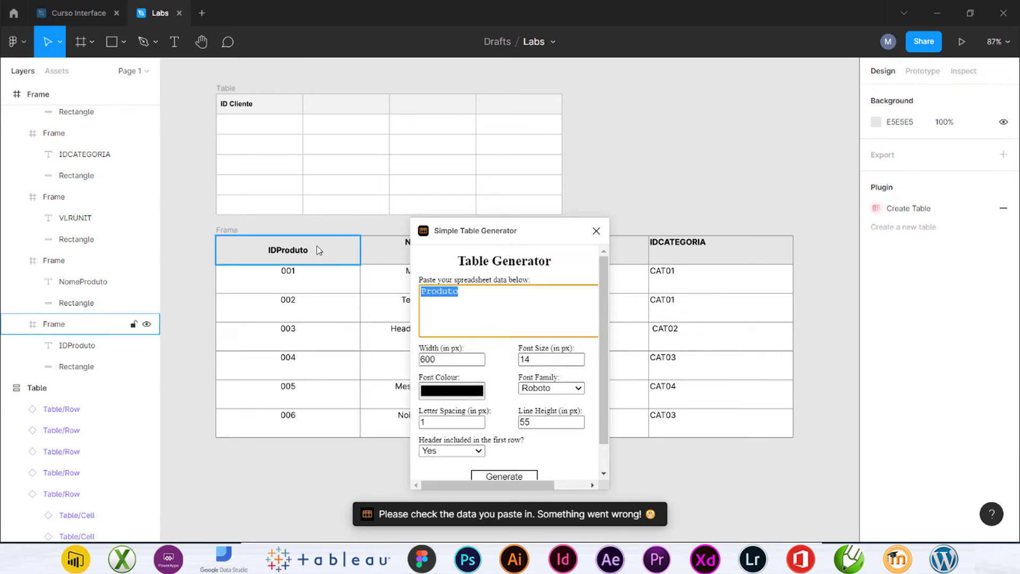
pyautogui.press('BackSpace')
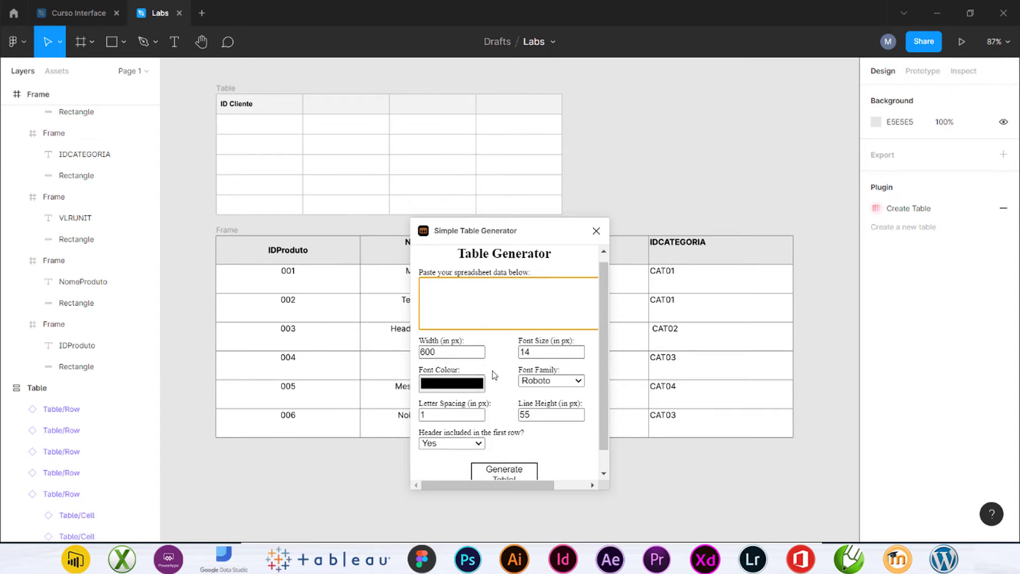
pyautogui.scroll(-2, 483, 326)
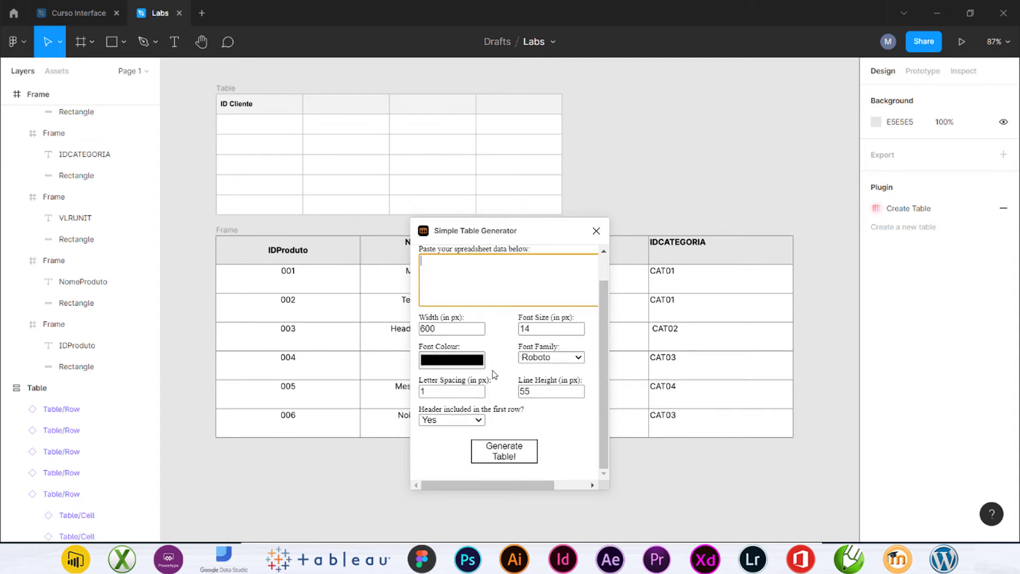
pyautogui.click(514, 455)
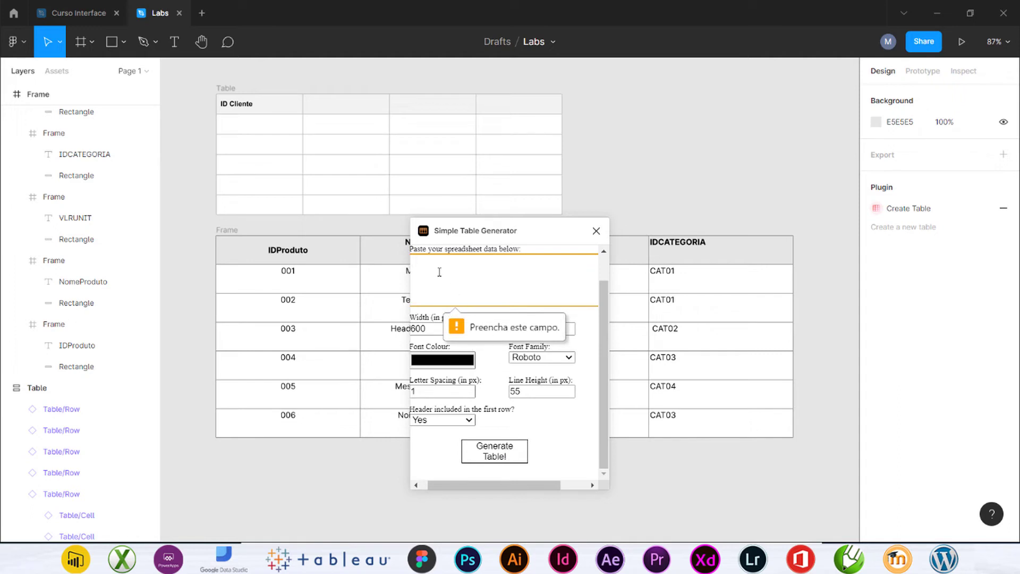
pyautogui.write('teste')
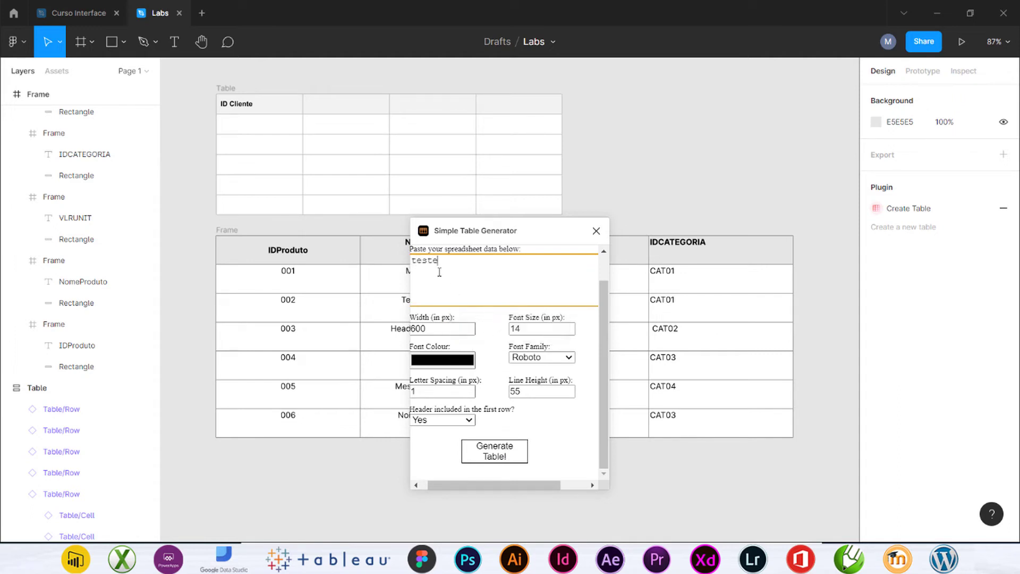
pyautogui.click(503, 457)
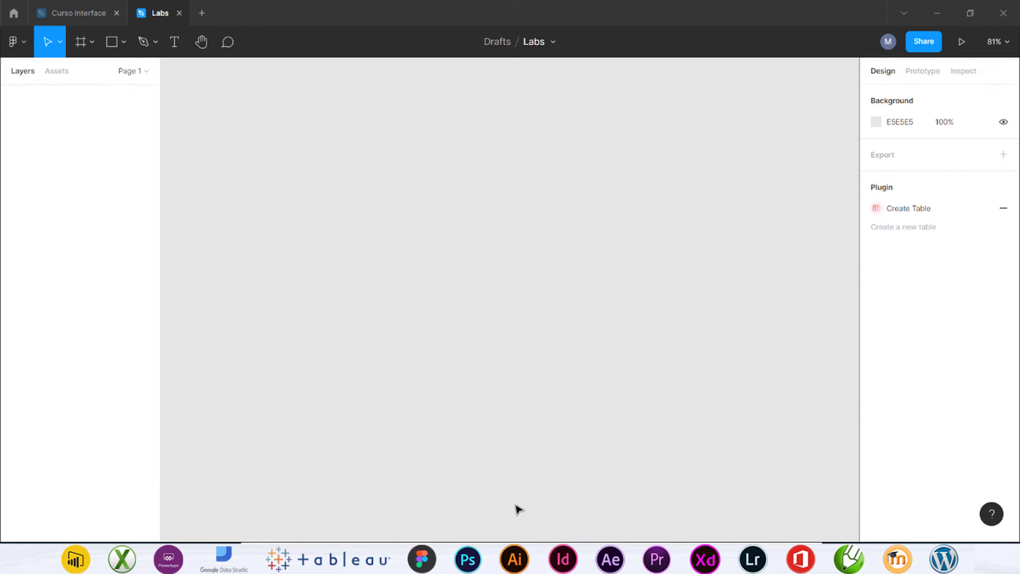
# Step: Switch to dVendedor.csv in Excel and widen the ID_Vendedor and Nome_Vendedor columns
pyautogui.press('super+Tab')
pyautogui.press('Right')
pyautogui.press('Right')
pyautogui.press('Return')
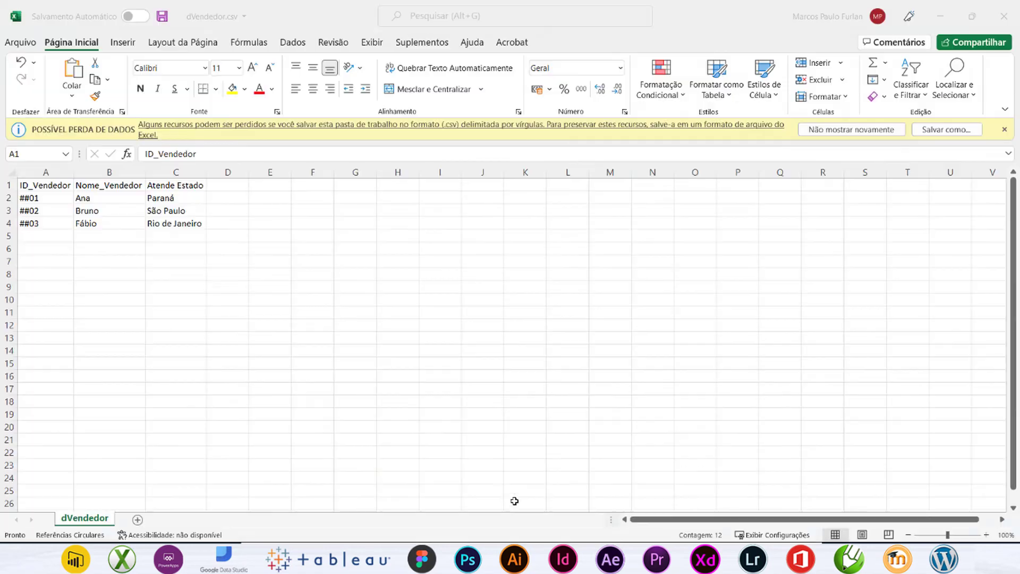
pyautogui.click(178, 235)
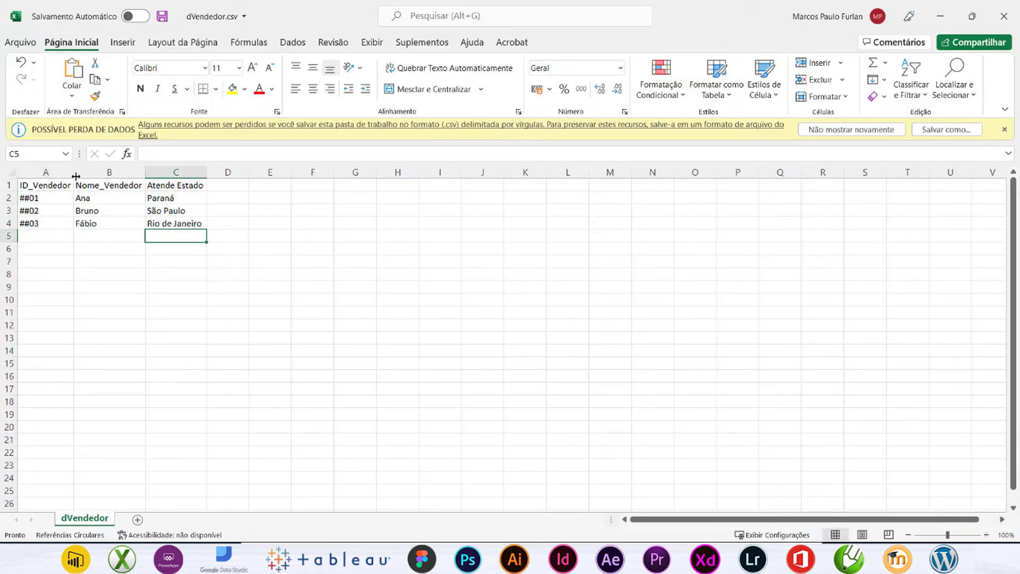
pyautogui.moveTo(74, 172); pyautogui.dragTo(108, 170)
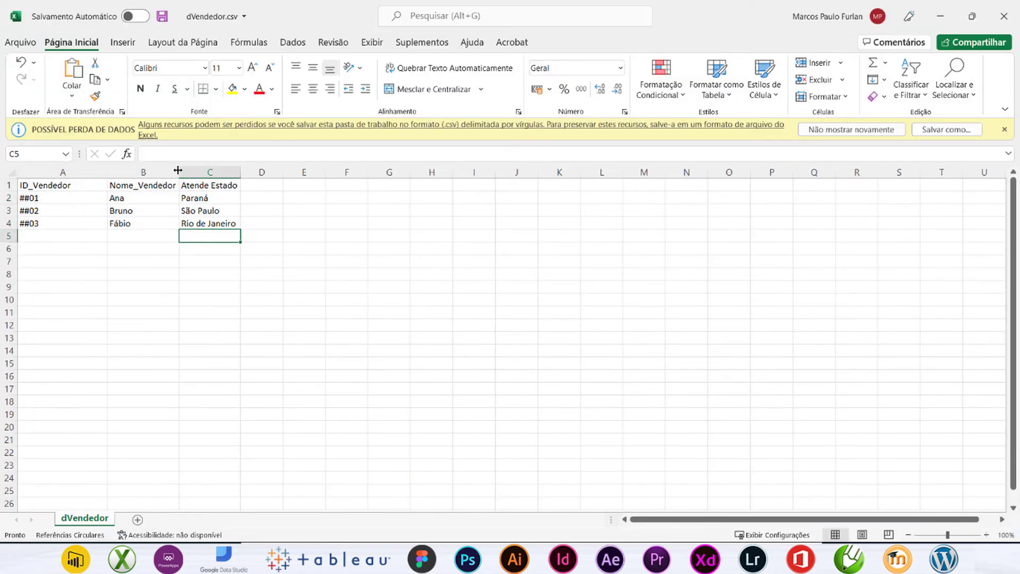
pyautogui.moveTo(180, 171); pyautogui.dragTo(269, 170)
# Step: Copy the range A1:C4 and paste it as the spreadsheet data in Simple Table Generator in Figma's Labs file
pyautogui.moveTo(88, 183); pyautogui.dragTo(293, 220)
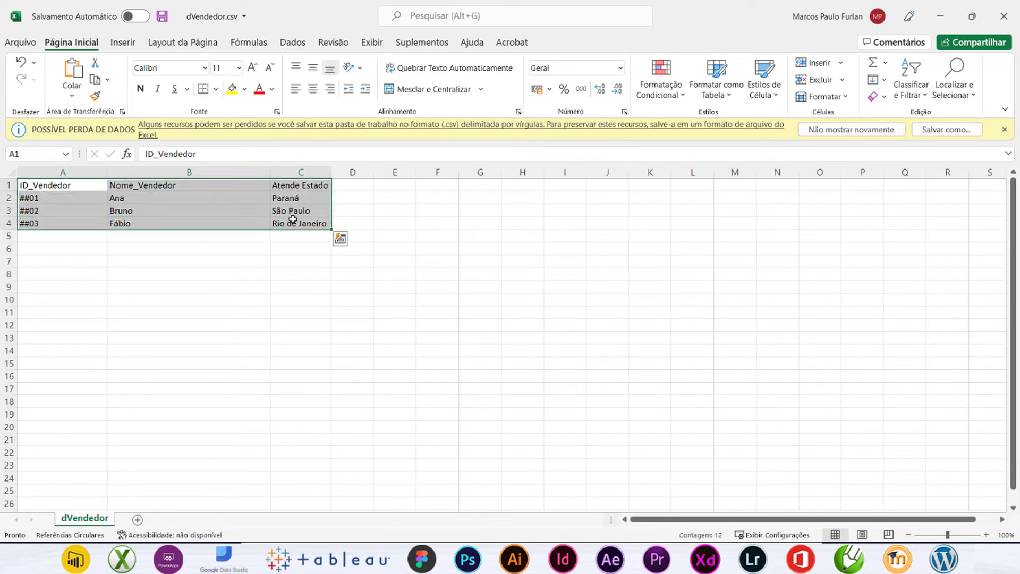
pyautogui.hotkey('ctrl', 'c')
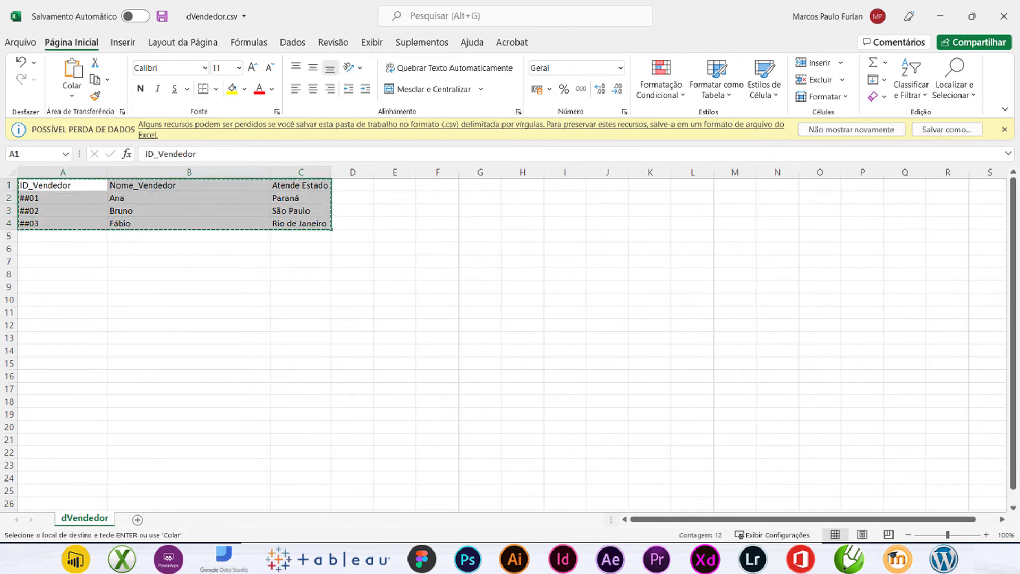
pyautogui.hotkey('alt', 'Tab')
pyautogui.hotkey('alt', 'Tab')
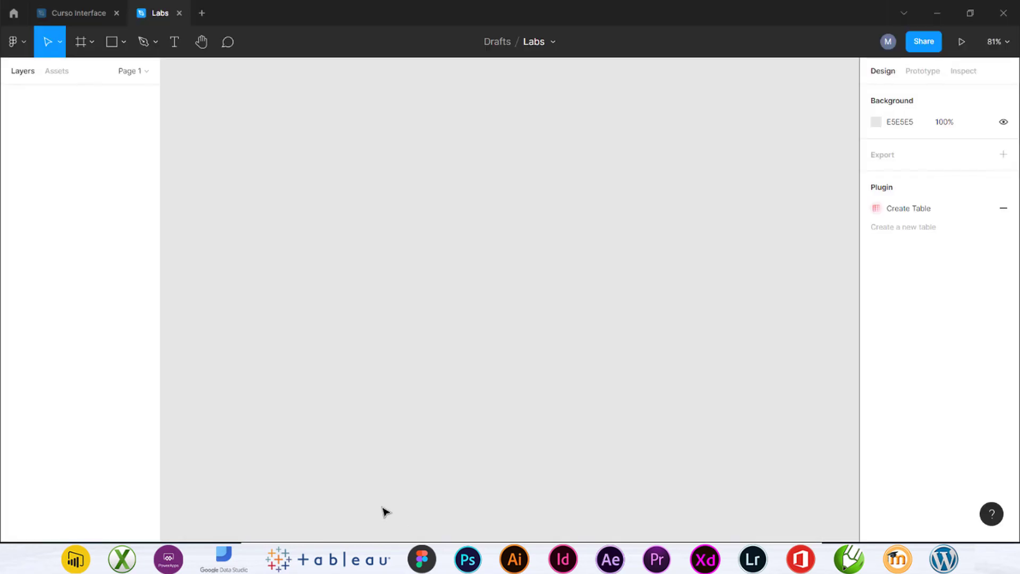
pyautogui.click(21, 45)
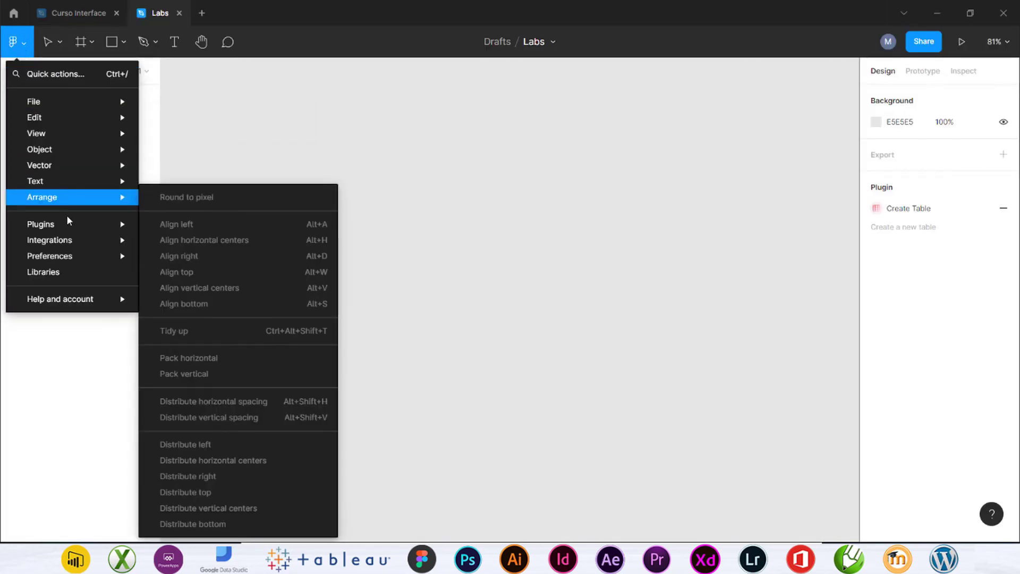
pyautogui.moveTo(70, 225)
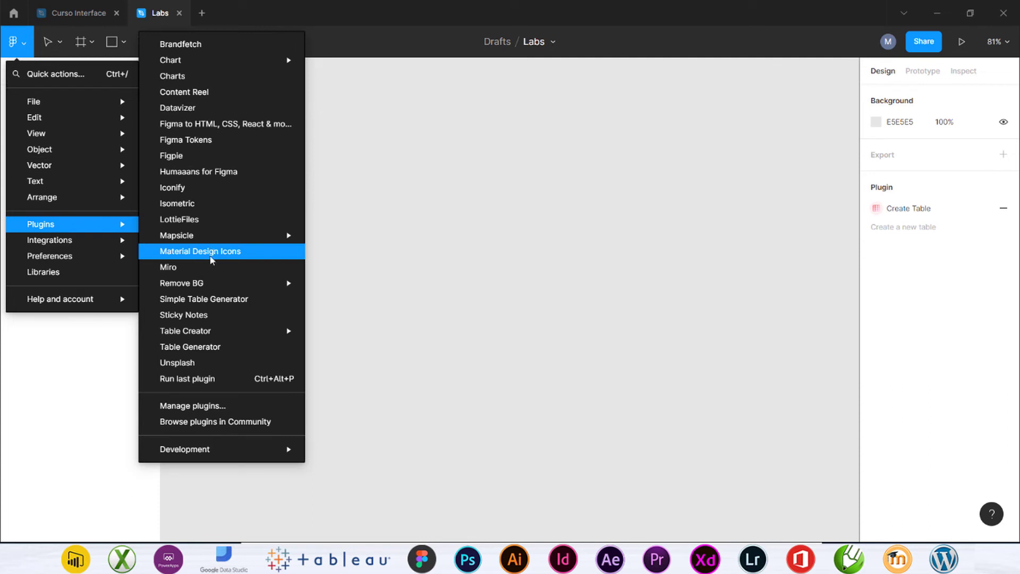
pyautogui.click(210, 299)
pyautogui.click(661, 157)
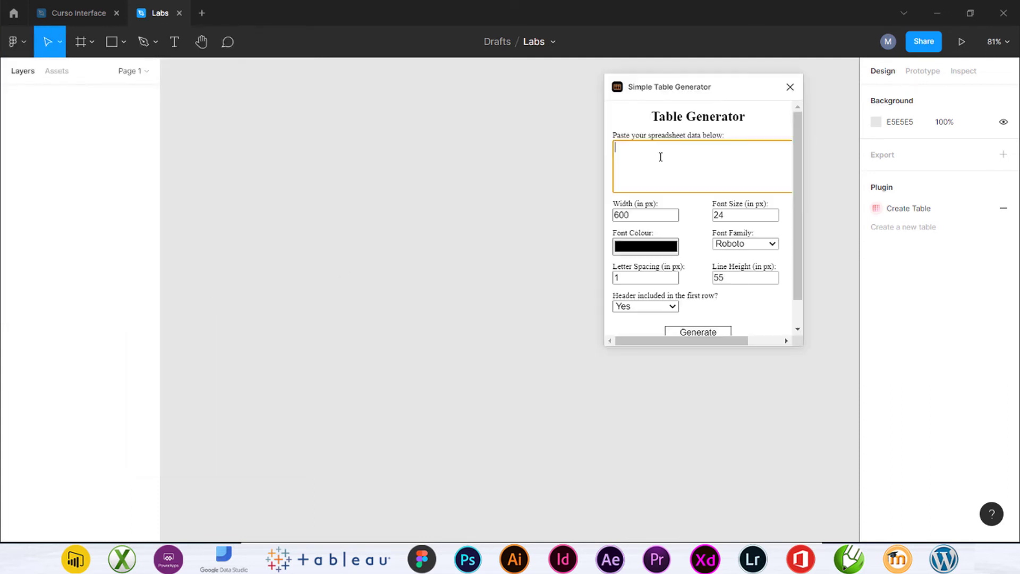
pyautogui.hotkey('ctrl', 'v')
pyautogui.scroll(1, 660, 157)
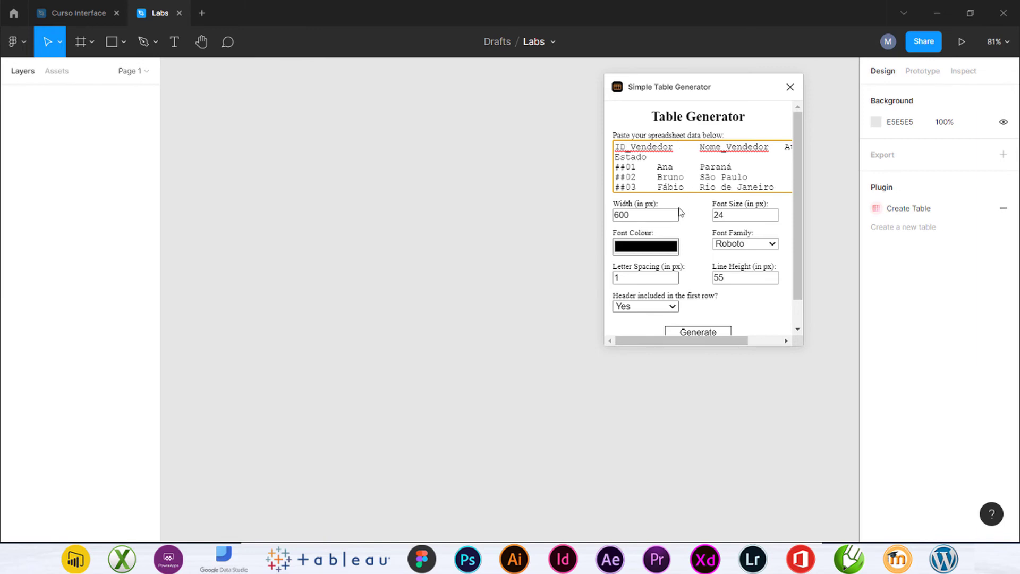
# Step: Set the table width to 1200 px, font size to 12 px and line height to 50 px, and try to generate the table
pyautogui.doubleClick(652, 213)
pyautogui.write('120')
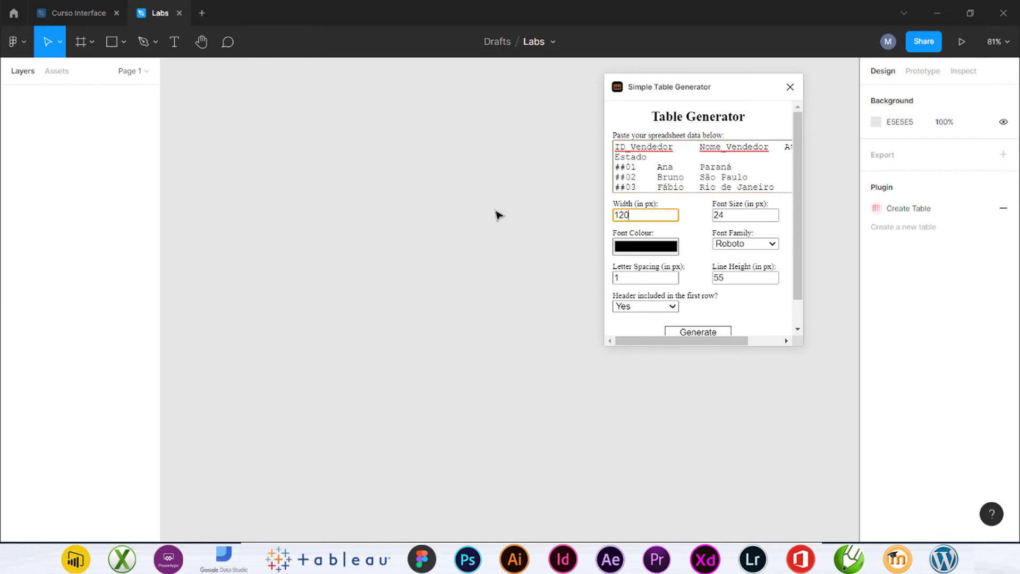
pyautogui.doubleClick(719, 215)
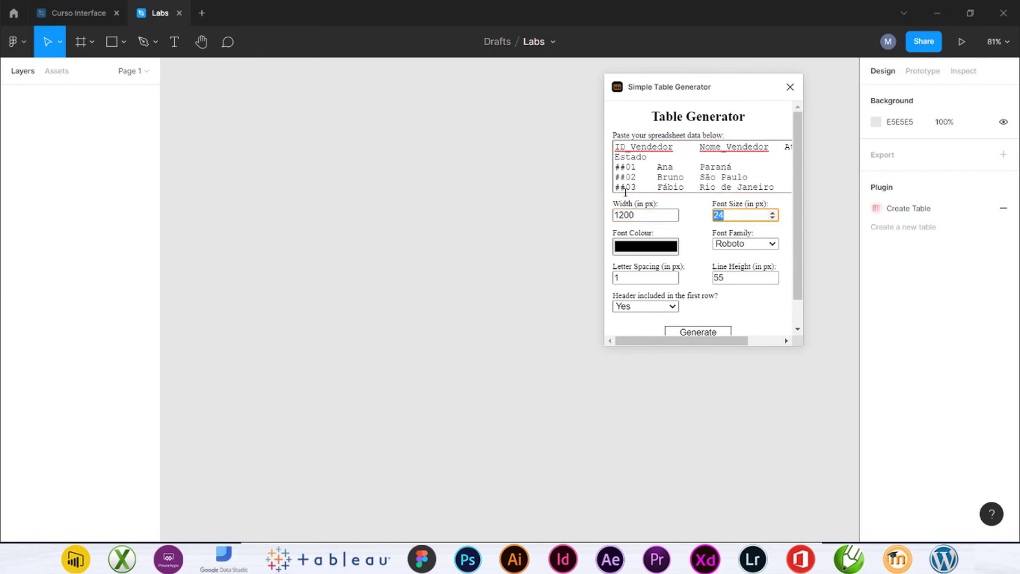
pyautogui.write('12')
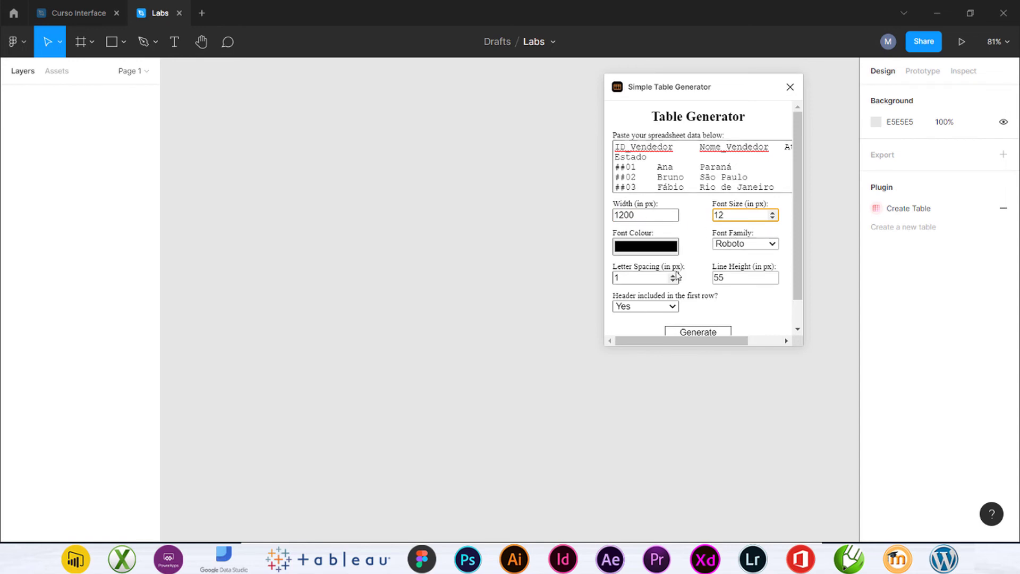
pyautogui.doubleClick(737, 283)
pyautogui.write('5')
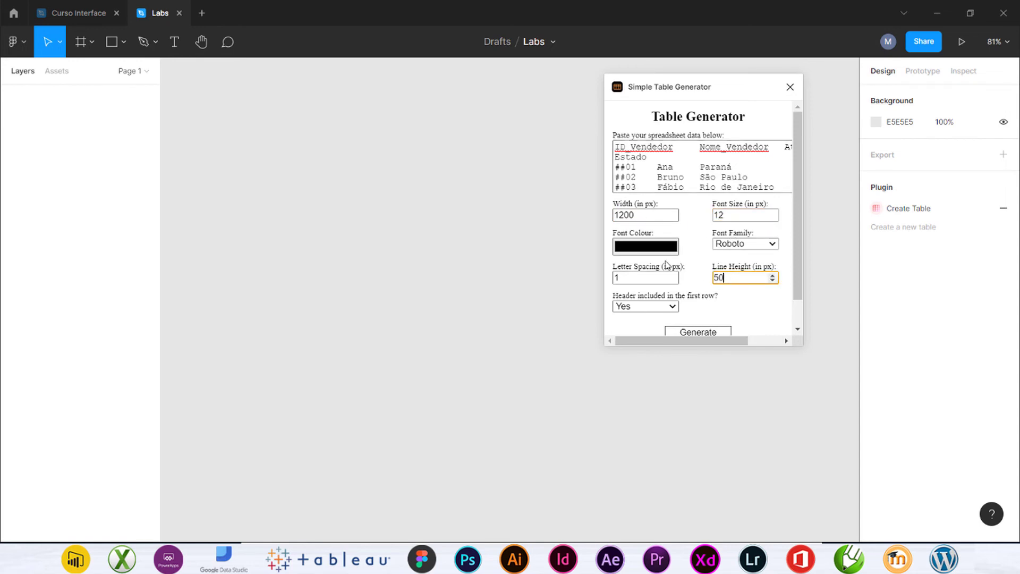
pyautogui.click(691, 332)
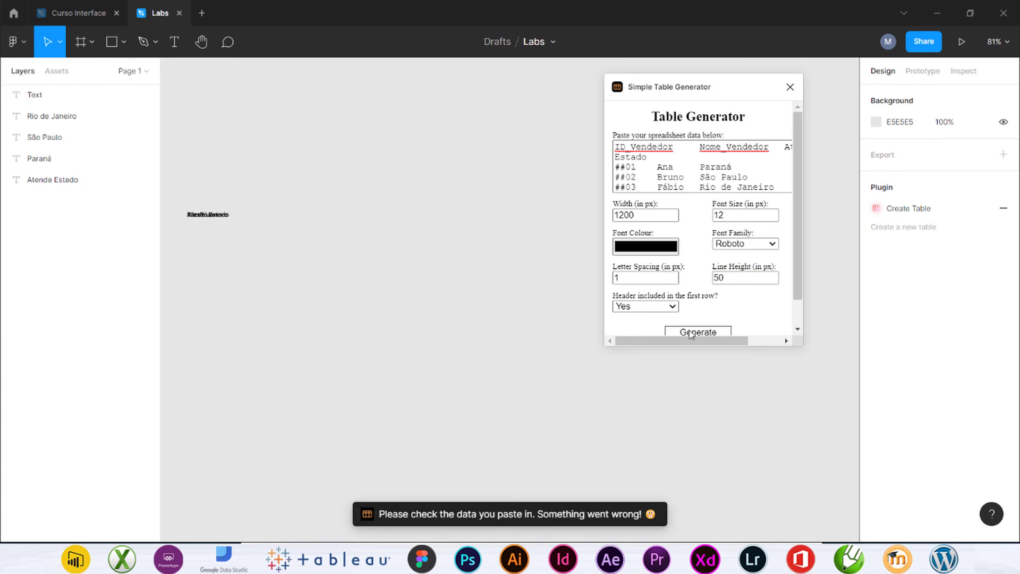
# Step: Delete all the overlapping text layers from the canvas and return to the header row of the pasted data
pyautogui.click(221, 216)
pyautogui.scroll(-5, 343, 221)
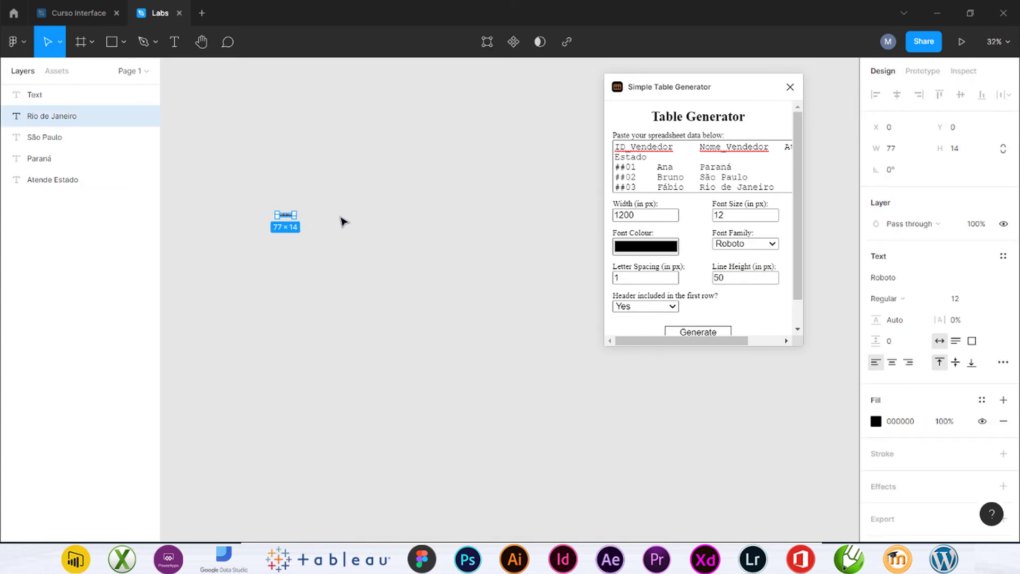
pyautogui.scroll(-1, 344, 221)
pyautogui.moveTo(205, 176); pyautogui.dragTo(392, 280)
pyautogui.press('Delete')
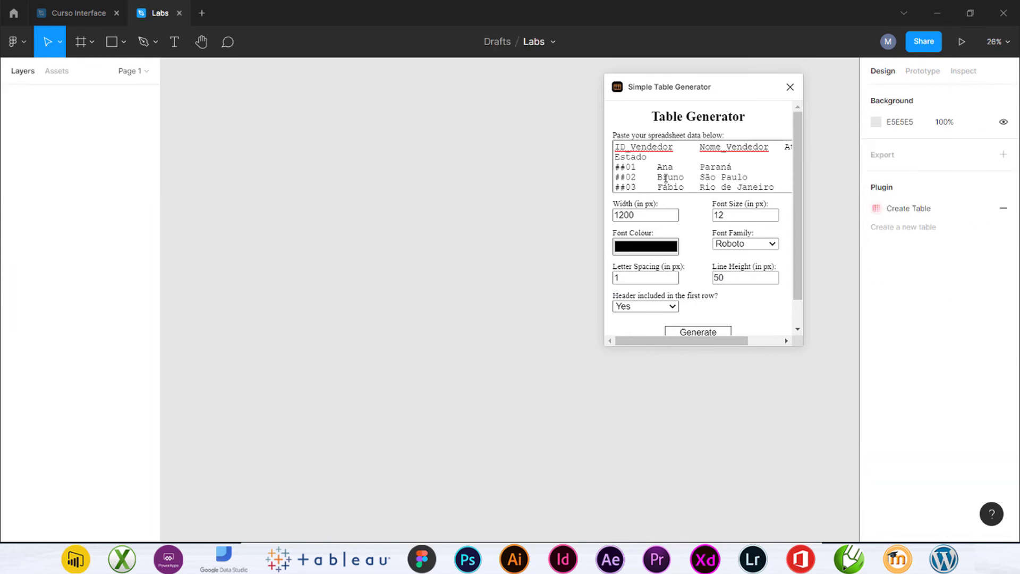
pyautogui.click(689, 149)
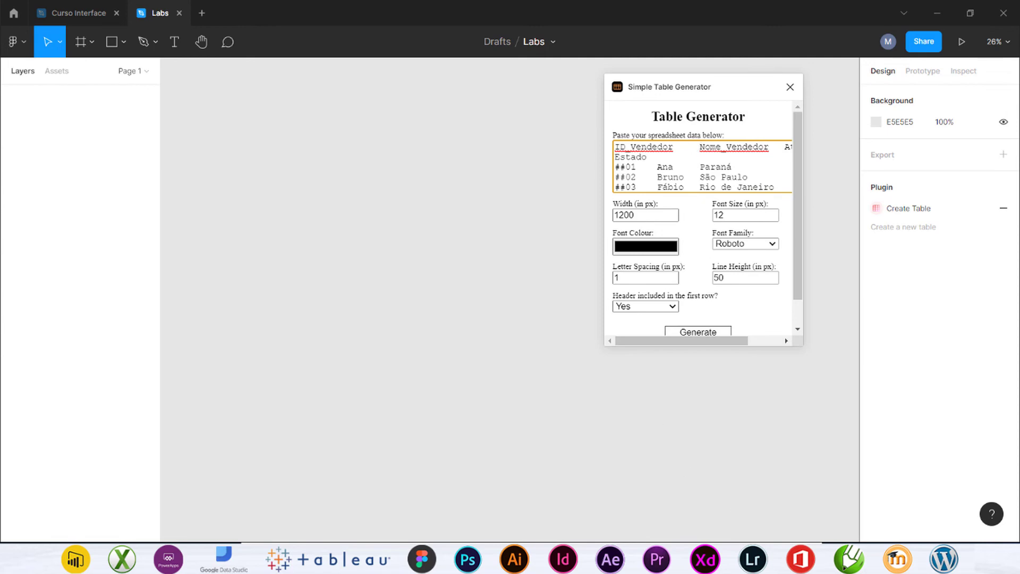
# Step: Switch to dVendedor.csv in Excel and copy only the Nome_Vendedor and Atende Estado columns, range B1:C4
pyautogui.hotkey('alt', 'Tab')
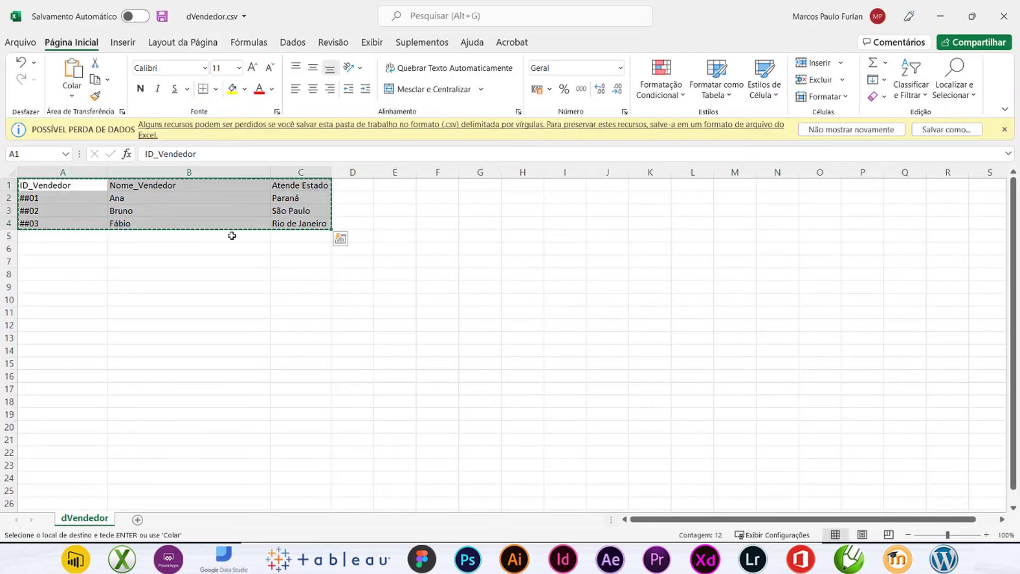
pyautogui.press('Escape')
pyautogui.moveTo(190, 186); pyautogui.dragTo(298, 222)
pyautogui.hotkey('ctrl', 'q')
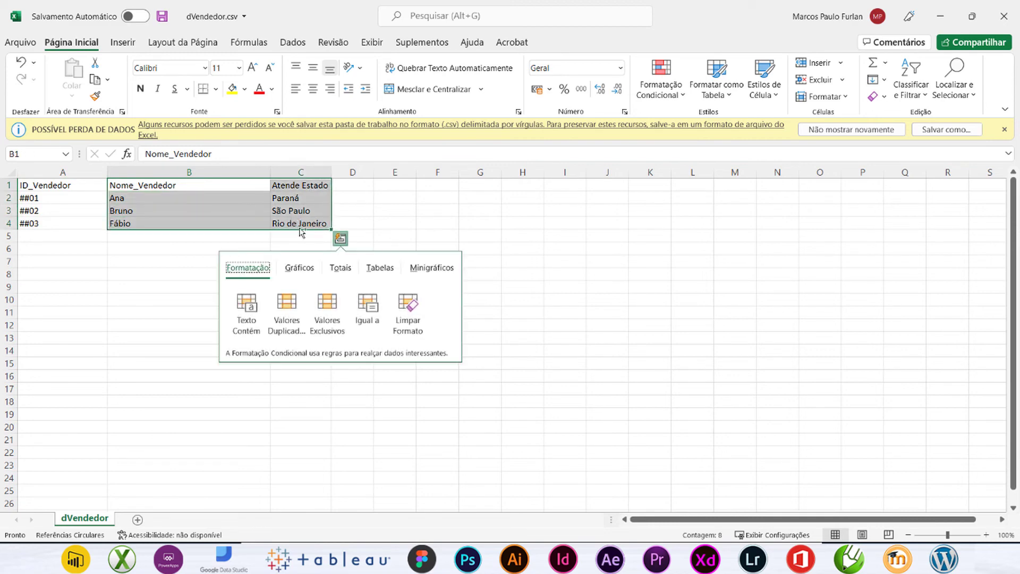
pyautogui.click(293, 211)
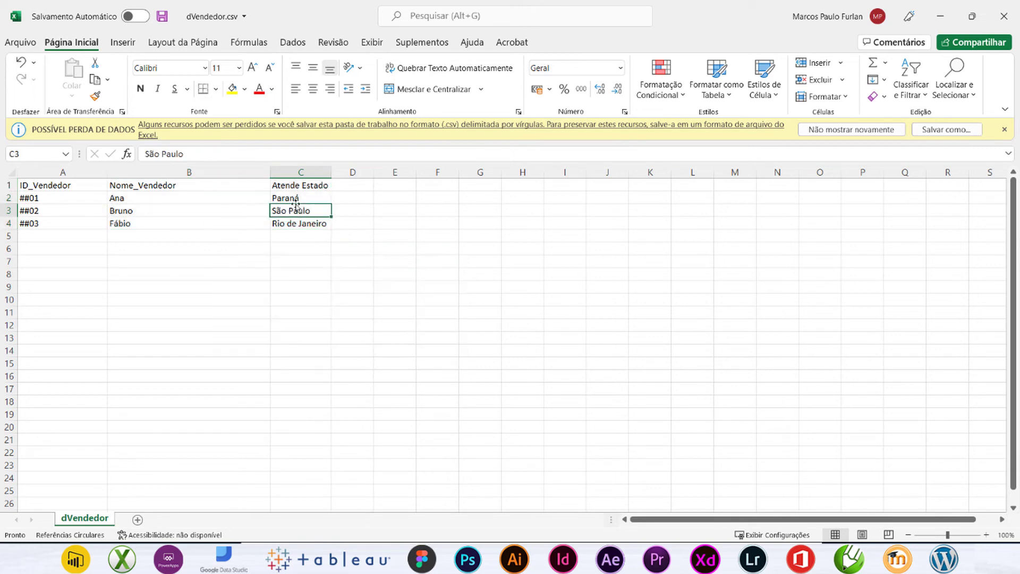
pyautogui.moveTo(310, 186); pyautogui.dragTo(185, 222)
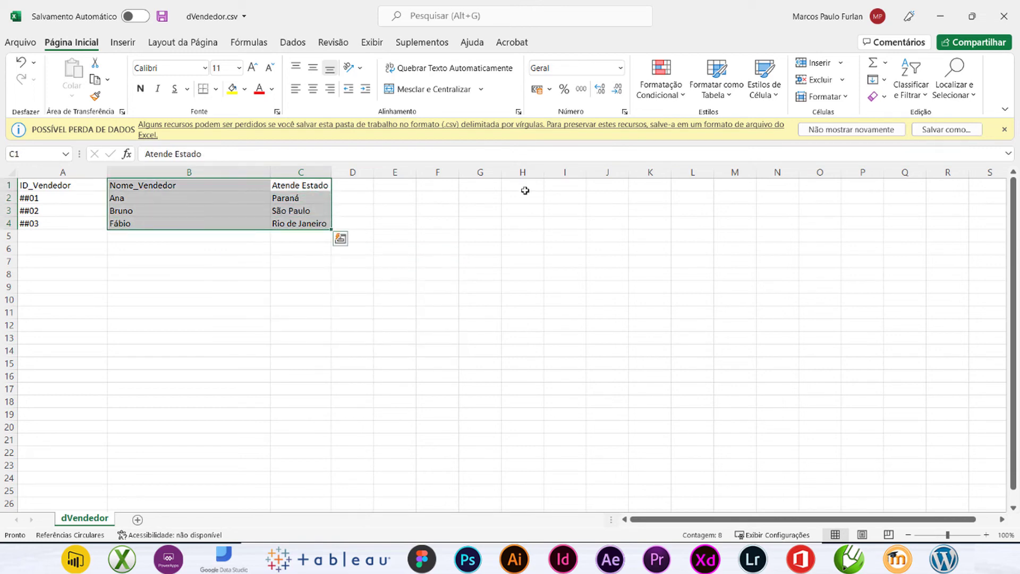
pyautogui.hotkey('ctrl', 'c')
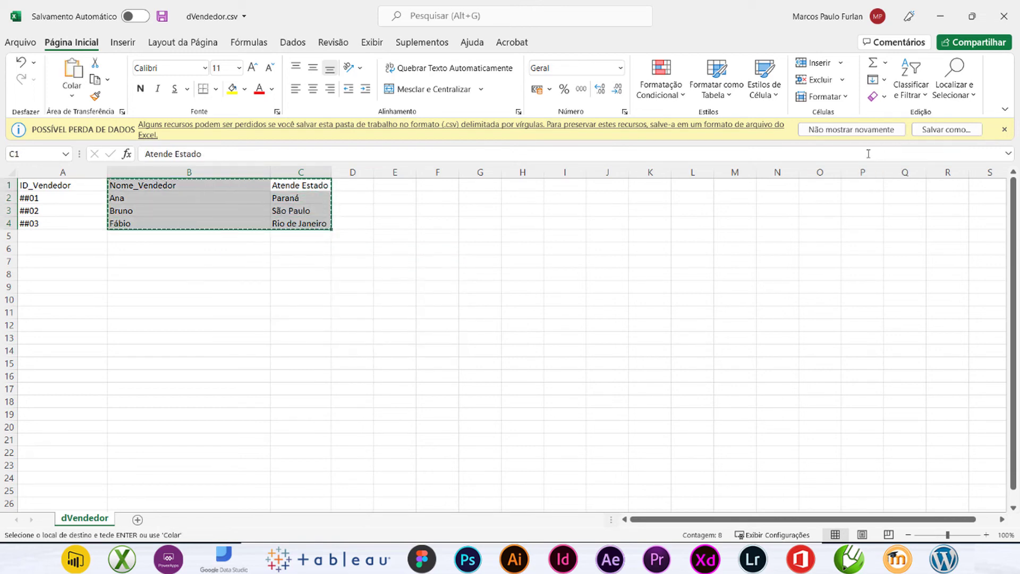
# Step: Return to the Labs file in Figma and replace the Simple Table Generator spreadsheet data with the copied two-column range
pyautogui.hotkey('alt', 'Tab')
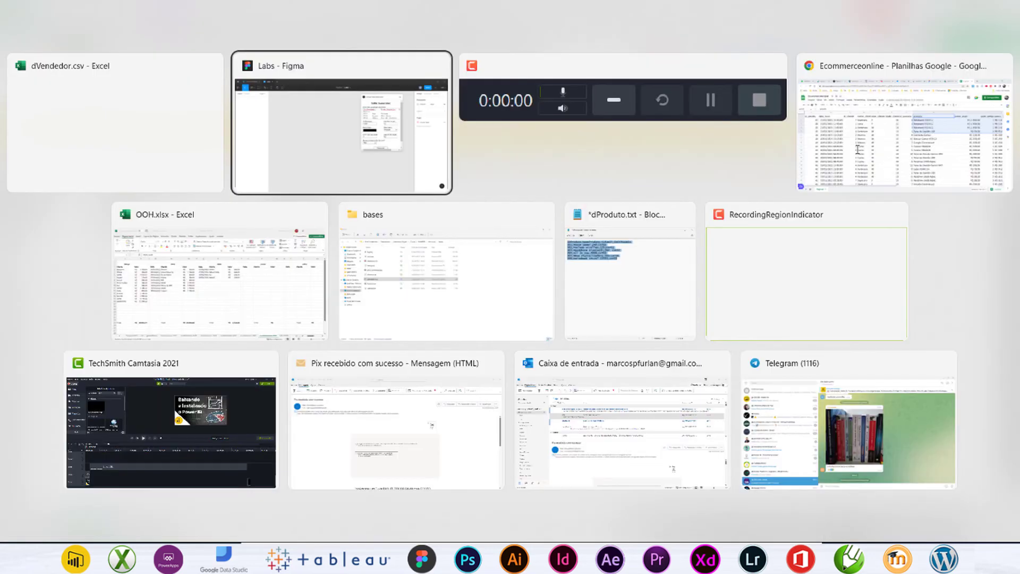
pyautogui.click(790, 149)
pyautogui.hotkey('ctrl', 'v')
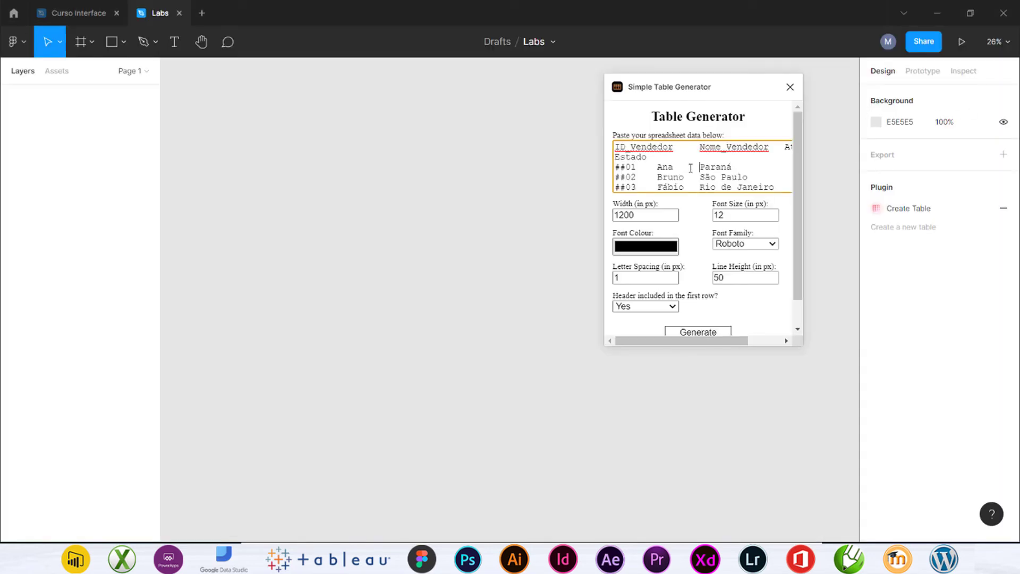
pyautogui.hotkey('ctrl', 'a')
pyautogui.press('BackSpace')
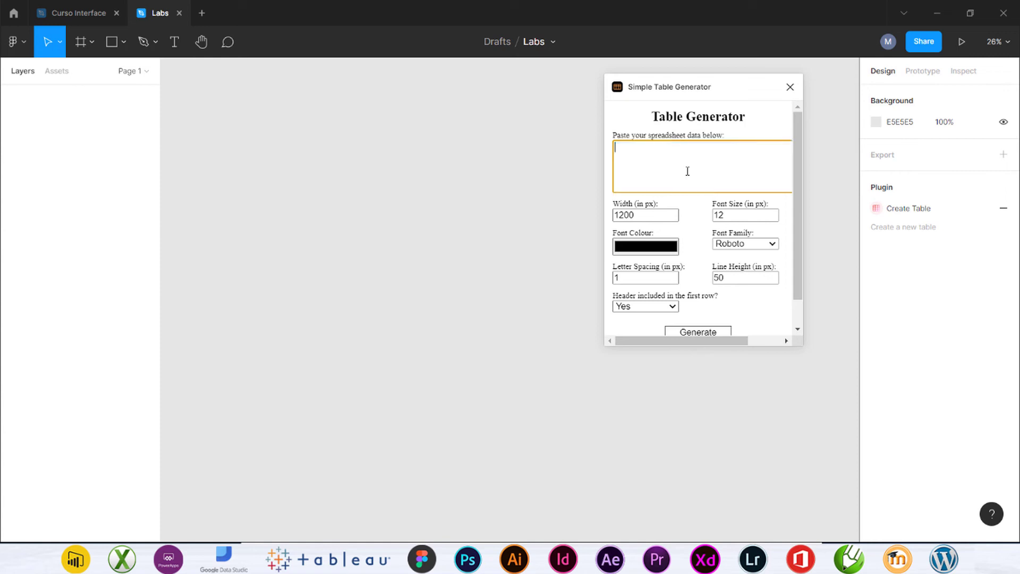
pyautogui.hotkey('ctrl', 'v')
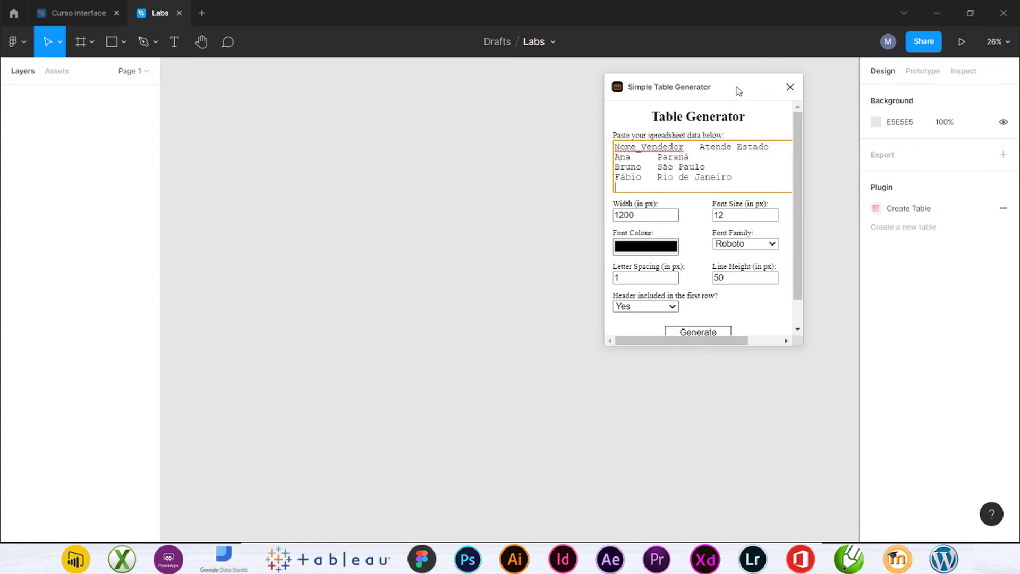
# Step: Generate the table with a 1200 px width, 12 px font and 50 px line height, and select the Nome_Vendedor text in its last row
pyautogui.moveTo(736, 89); pyautogui.dragTo(466, 92)
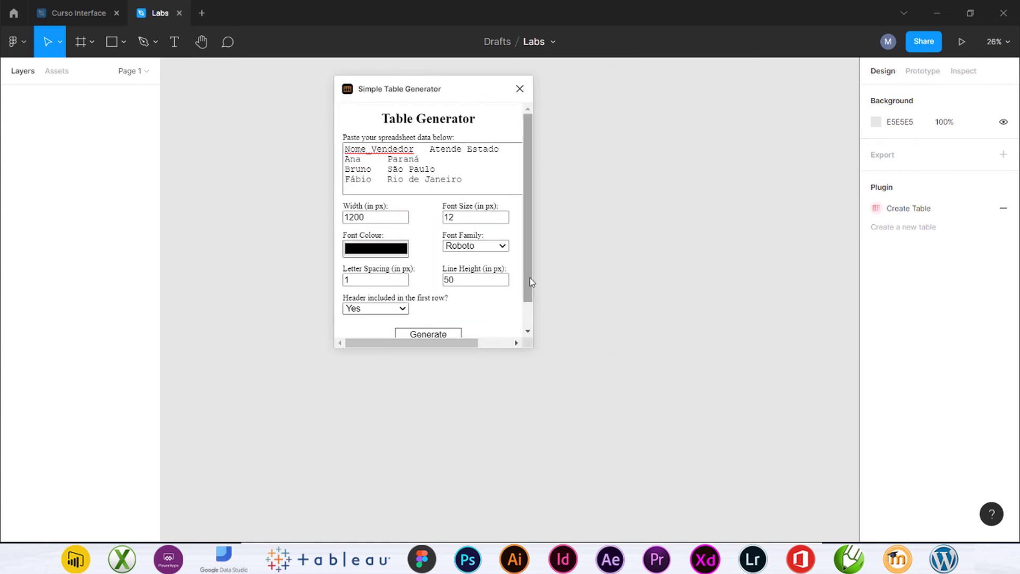
pyautogui.moveTo(530, 277); pyautogui.dragTo(533, 329)
pyautogui.moveTo(412, 343)
pyautogui.mouseDown()
pyautogui.moveTo(533, 347)
pyautogui.moveTo(423, 335)
pyautogui.mouseUp()
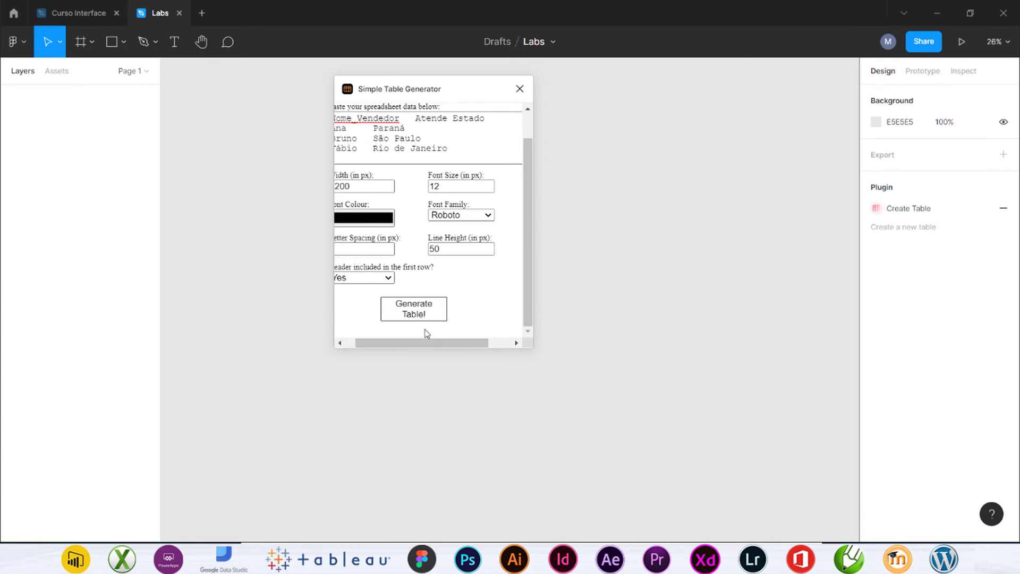
pyautogui.click(428, 318)
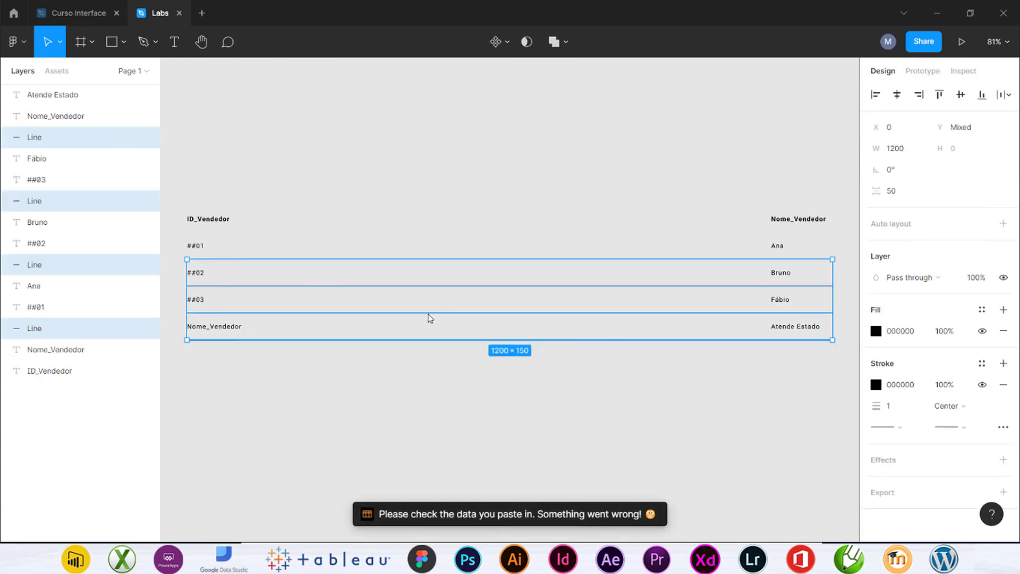
pyautogui.click(209, 330)
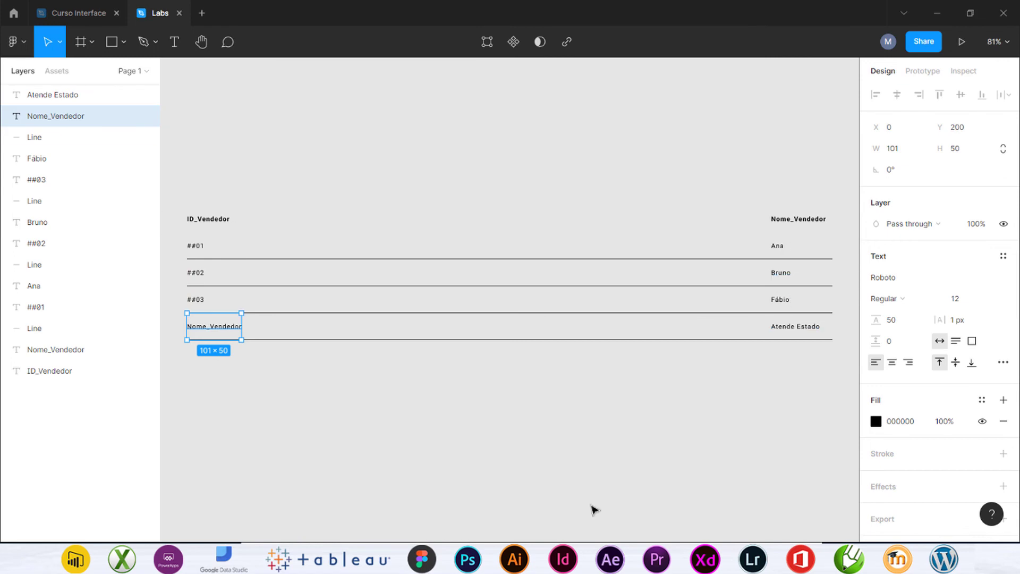
# Step: Check the source columns in Excel, return to Figma and delete the entire generated table from the canvas
pyautogui.hotkey('alt', 'Tab')
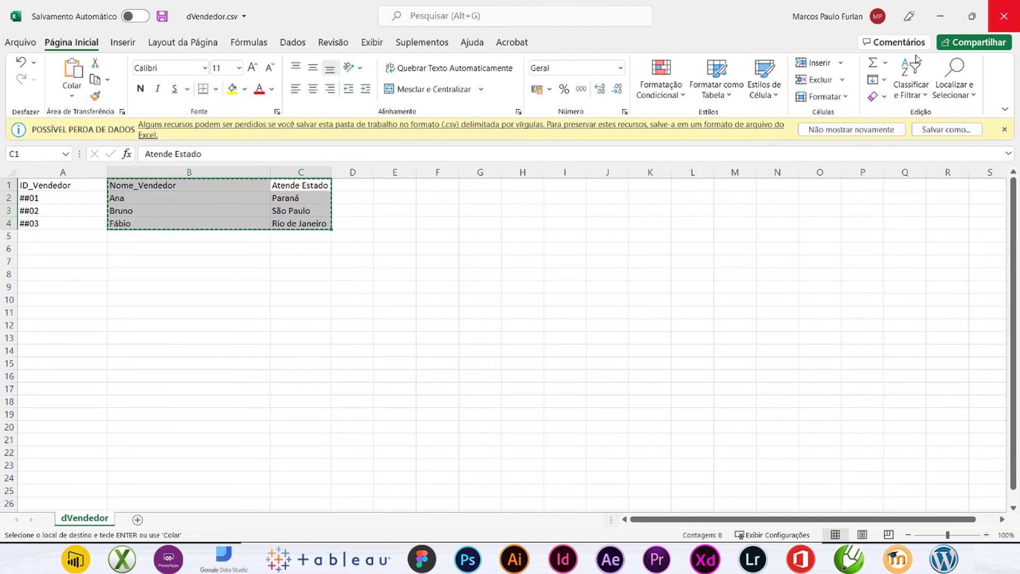
pyautogui.hotkey('alt', 'Tab')
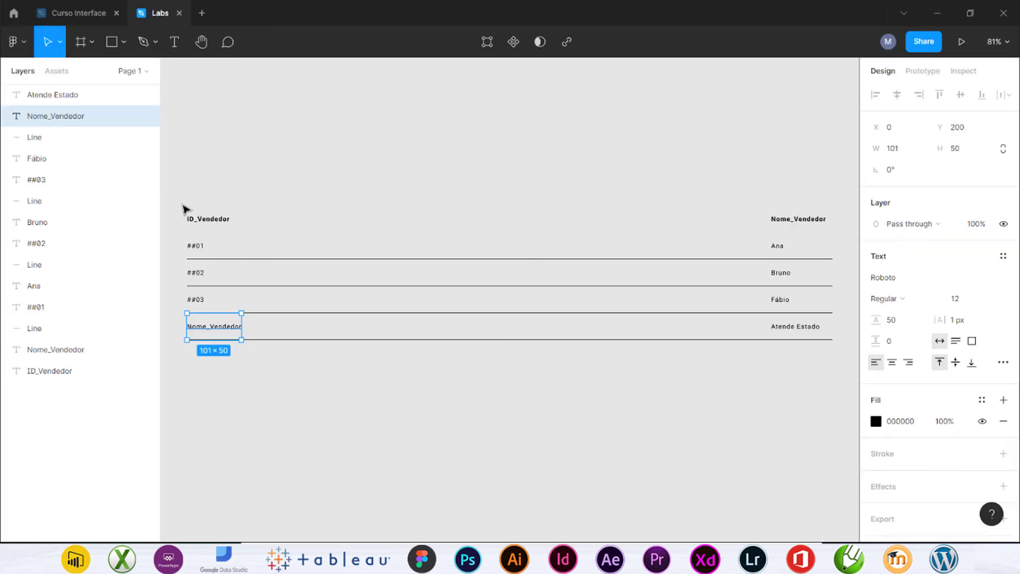
pyautogui.hotkey('ctrl', 'a')
pyautogui.press('Delete')
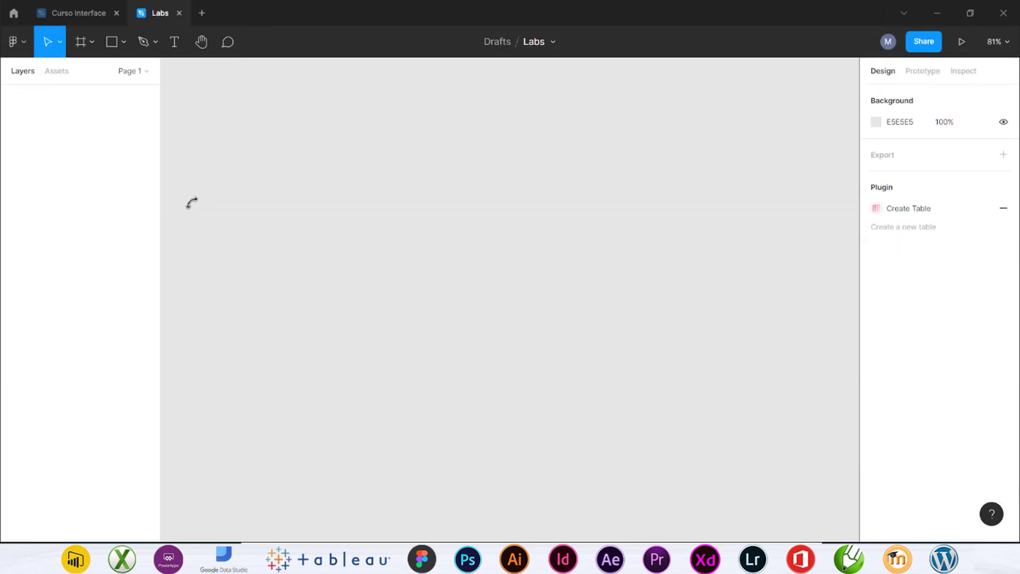
# Step: Run Simple Table Generator again with the copied Nome_Vendedor and Atende Estado data, and try to generate the table with default settings
pyautogui.click(15, 42)
pyautogui.moveTo(64, 227)
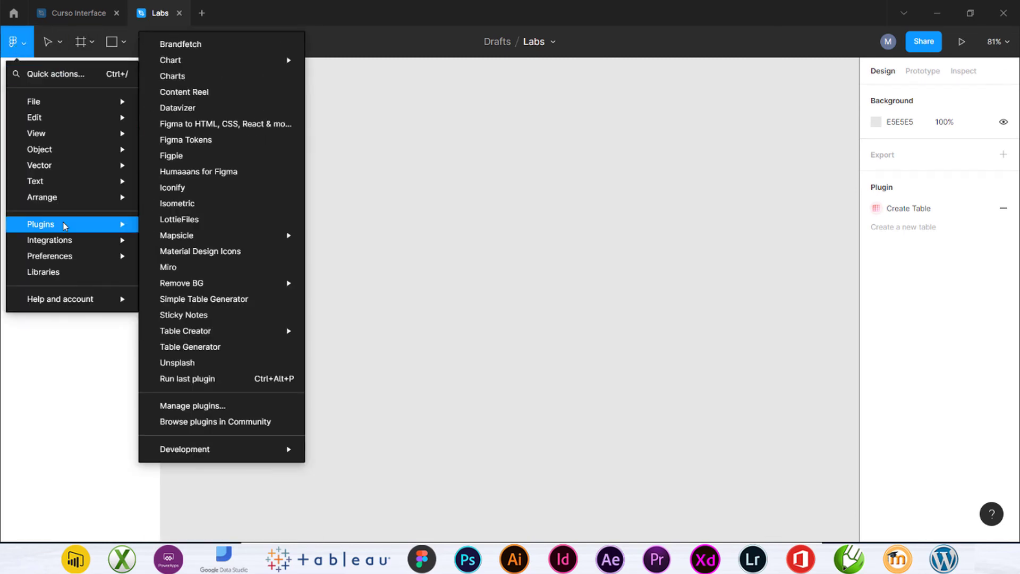
pyautogui.click(227, 299)
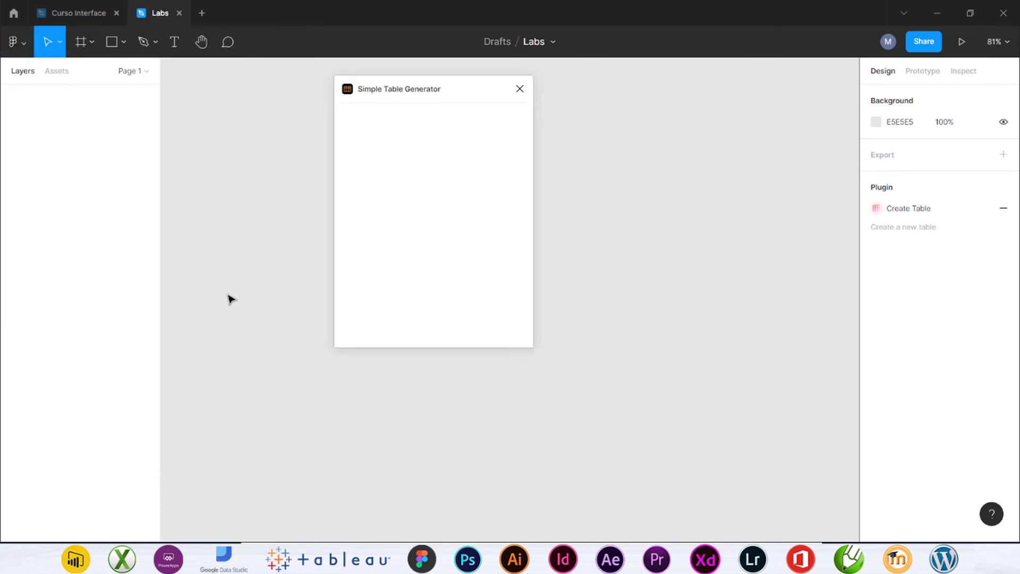
pyautogui.click(418, 159)
pyautogui.write('Nome Vendedor\tAtende Estado Ana\tParaná Bruno\tSão Paulo Fábio\tRio de Janeiro')
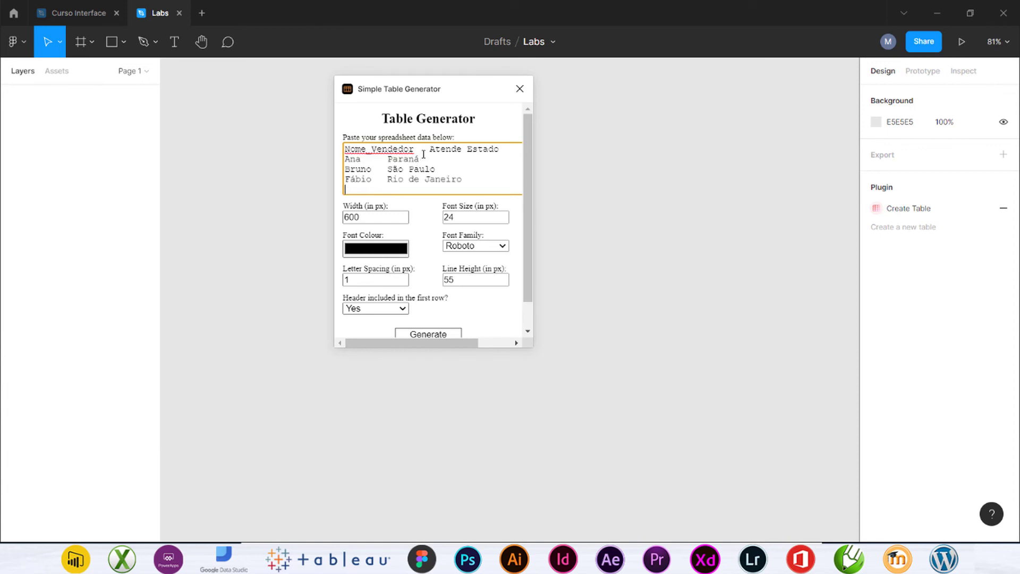
pyautogui.click(437, 335)
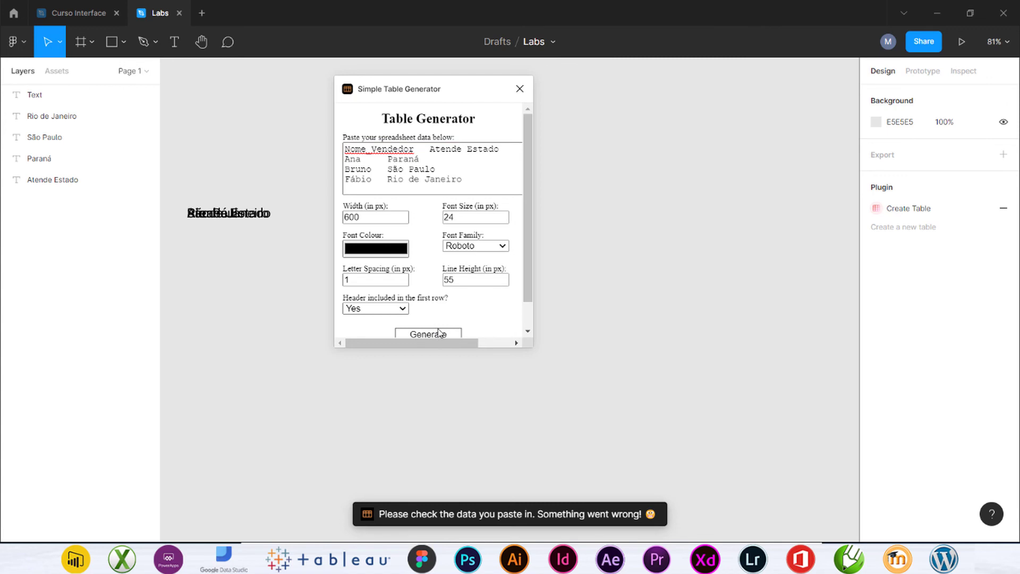
# Step: Copy and clear the data in the plugin's spreadsheet field, and delete the overlapping text layers from the canvas
pyautogui.click(467, 169)
pyautogui.hotkey('ctrl', 'a')
pyautogui.hotkey('ctrl', 'c')
pyautogui.press('BackSpace')
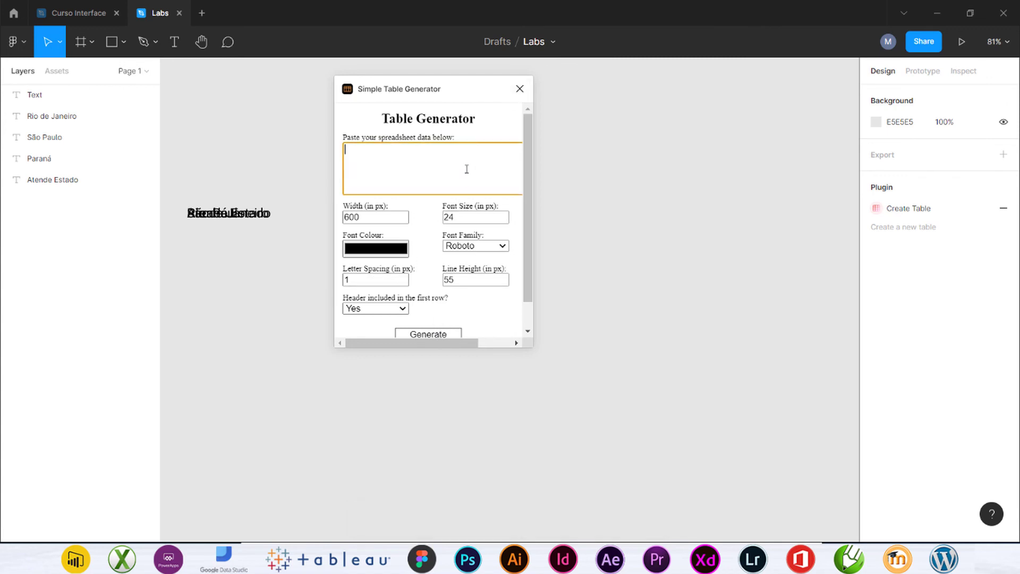
pyautogui.moveTo(181, 176); pyautogui.dragTo(298, 272)
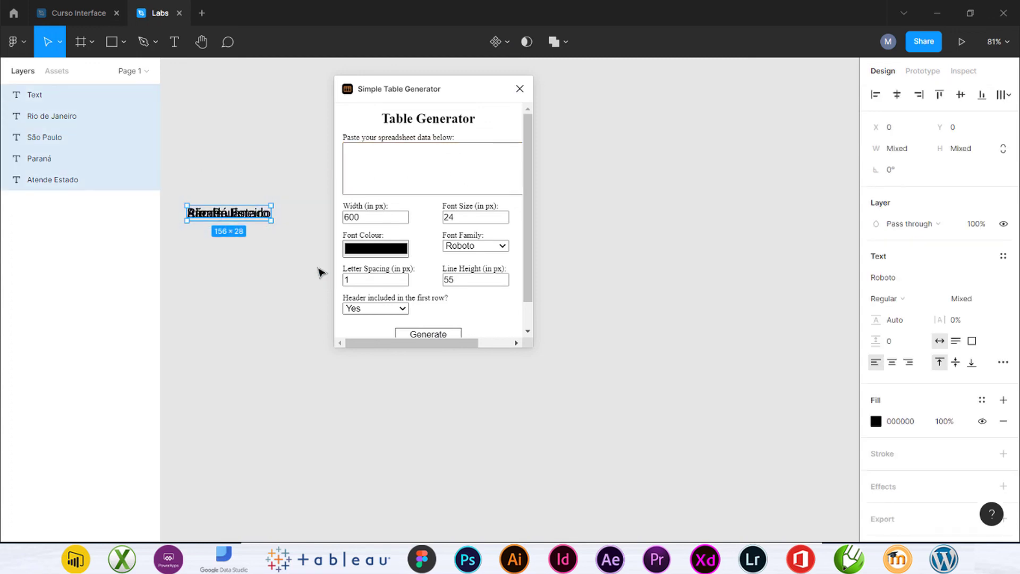
pyautogui.press('Delete')
# Step: Paste the Nome_Vendedor and Atende Estado data back into the plugin and generate the table 600 px wide
pyautogui.click(386, 173)
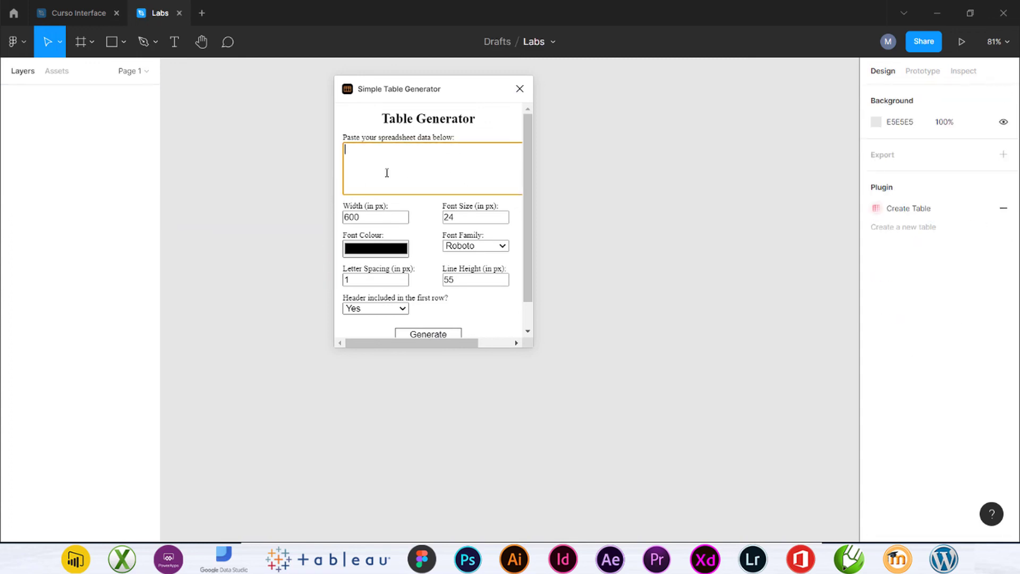
pyautogui.hotkey('ctrl', 'v')
pyautogui.click(442, 334)
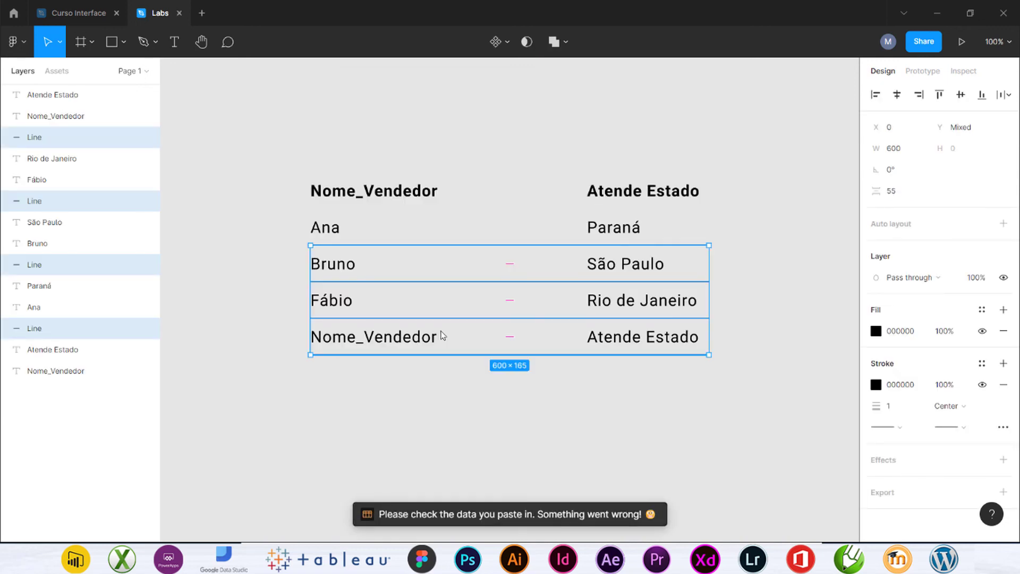
# Step: Inspect the first divider line of the generated table, and delete the whole table from the canvas
pyautogui.click(441, 173)
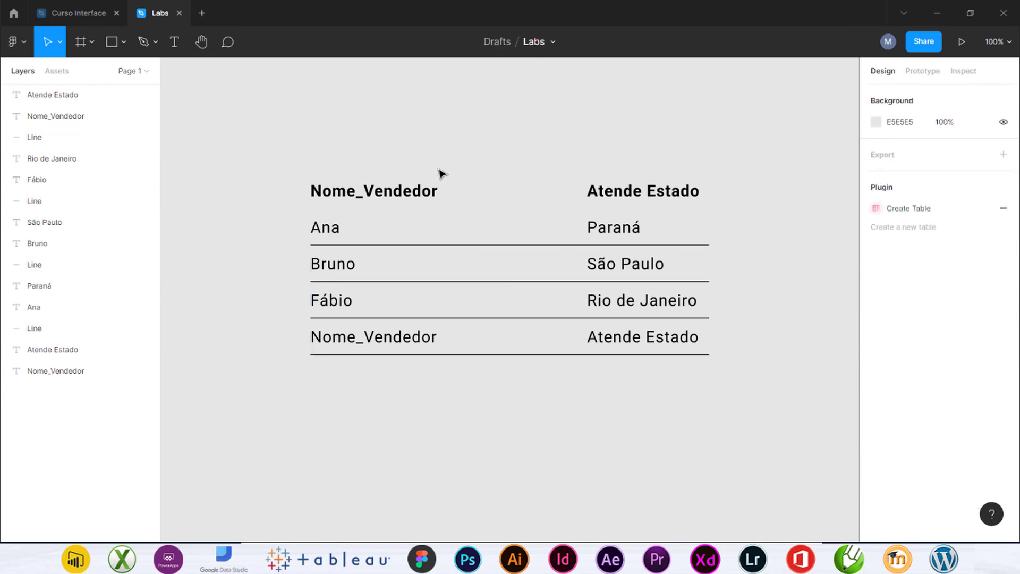
pyautogui.click(350, 247)
pyautogui.click(587, 245)
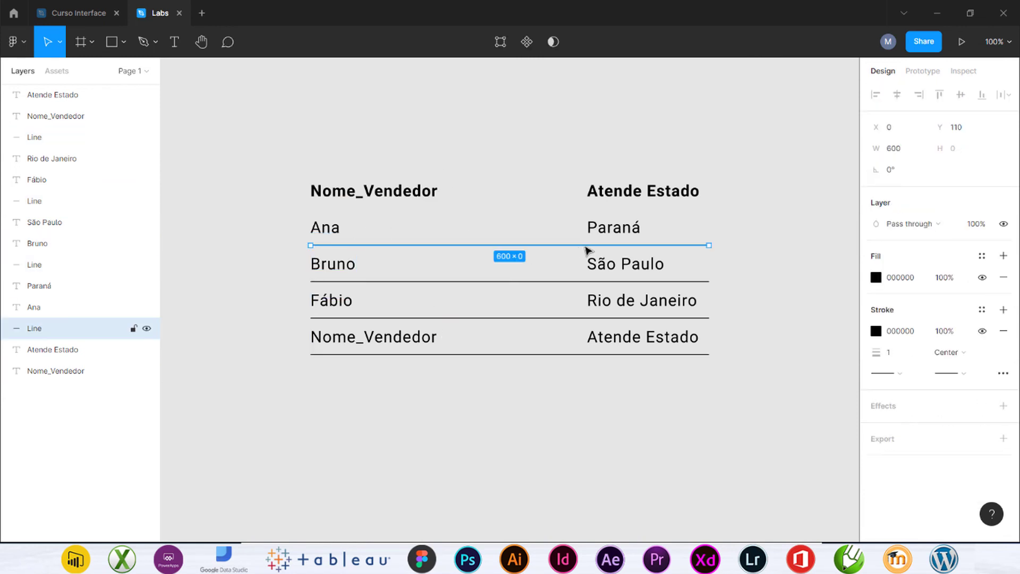
pyautogui.moveTo(250, 106); pyautogui.dragTo(838, 444)
pyautogui.press('Delete')
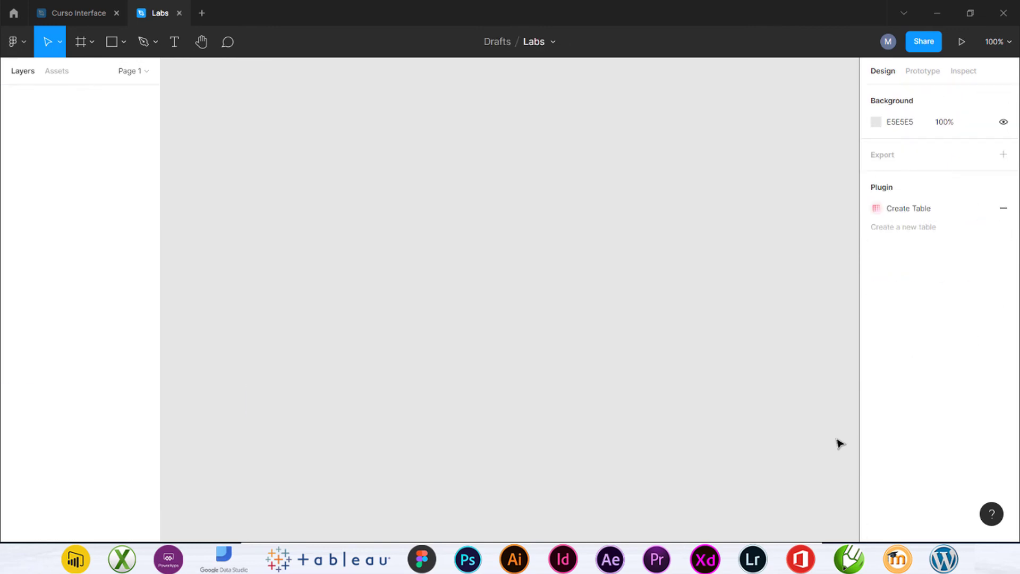
# Step: Switch to the Ecommerceonline spreadsheet in Google Sheets and copy the produto and preco_atual columns, range H1:I5
pyautogui.hotkey('alt', 'Tab')
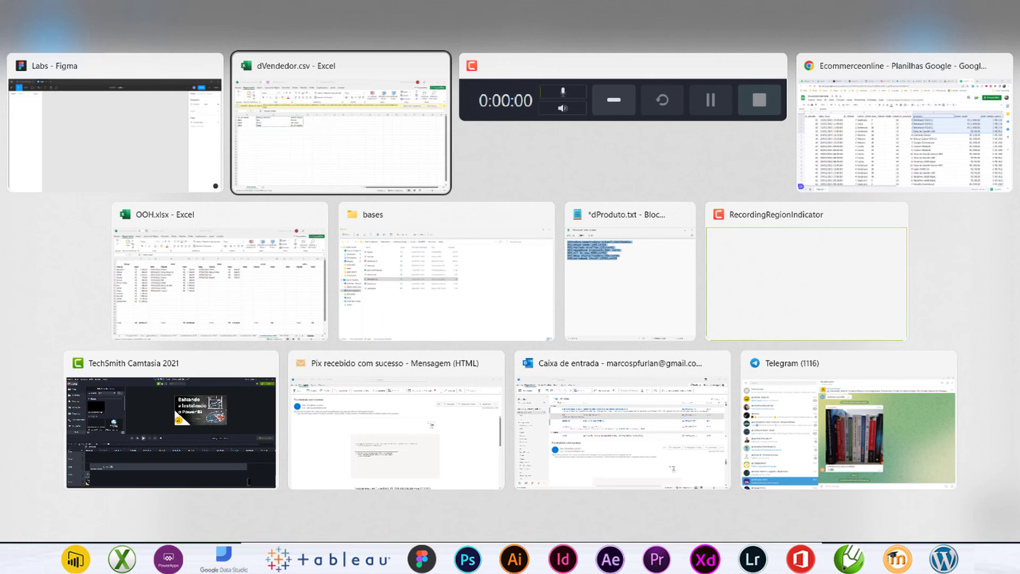
pyautogui.press('Tab')
pyautogui.press('Tab')
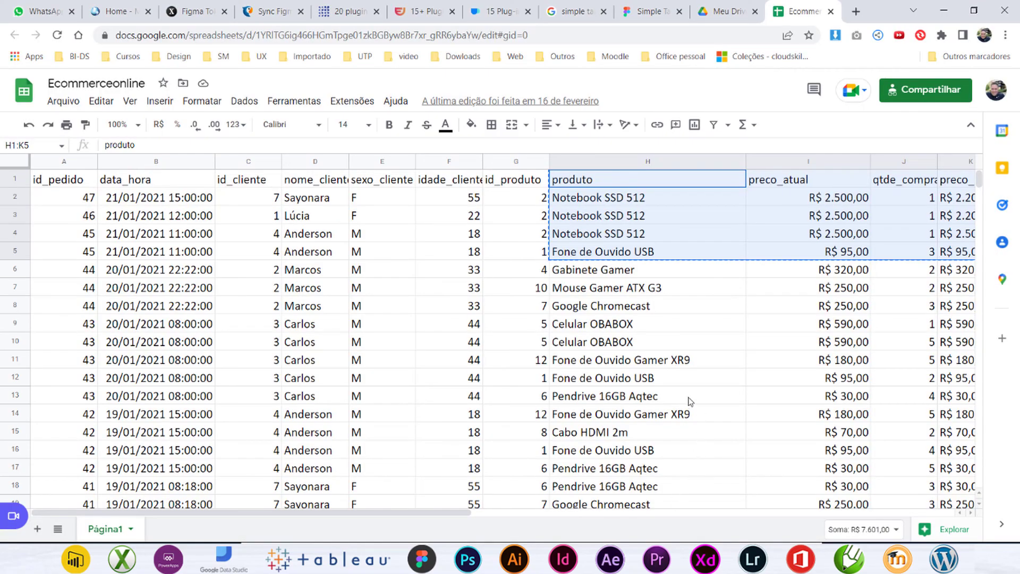
pyautogui.click(704, 272)
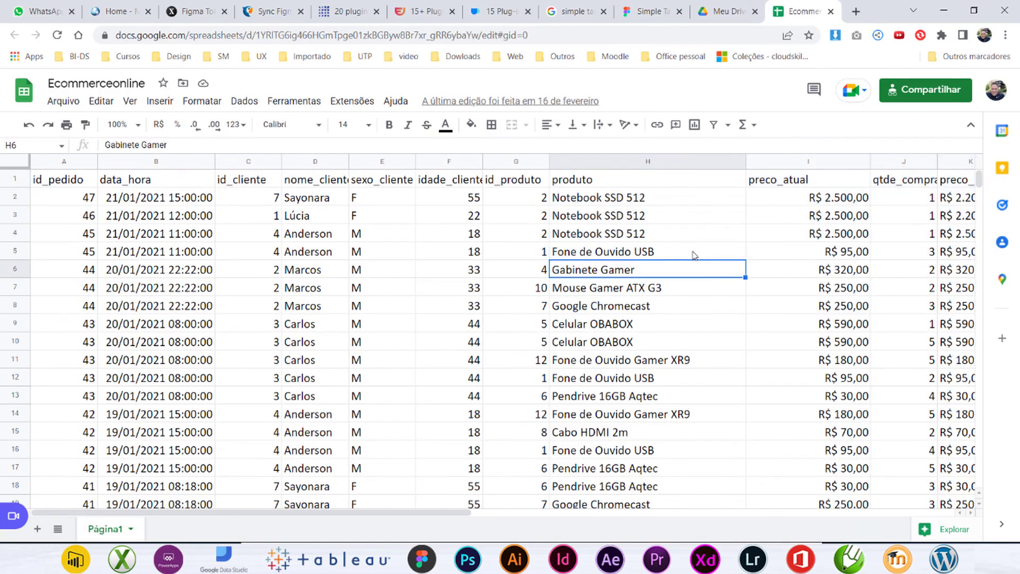
pyautogui.click(609, 181)
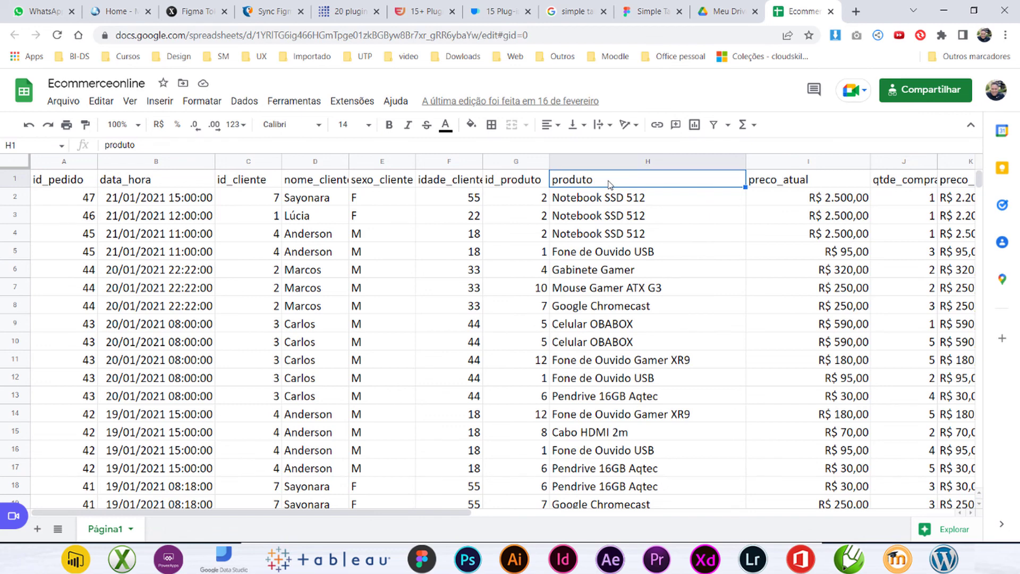
pyautogui.keyDown('shift'); pyautogui.click(838, 254); pyautogui.keyUp('shift')
pyautogui.hotkey('ctrl', 'c')
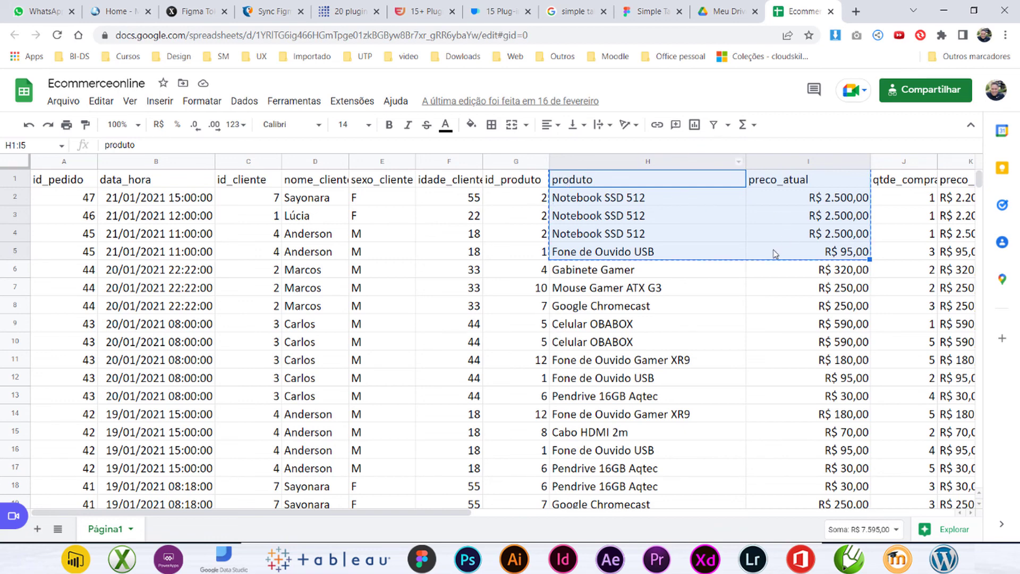
# Step: Switch to the Labs file in Figma, run Simple Table Generator and paste the copied produto and preco_atual data into it
pyautogui.hotkey('alt', 'Tab')
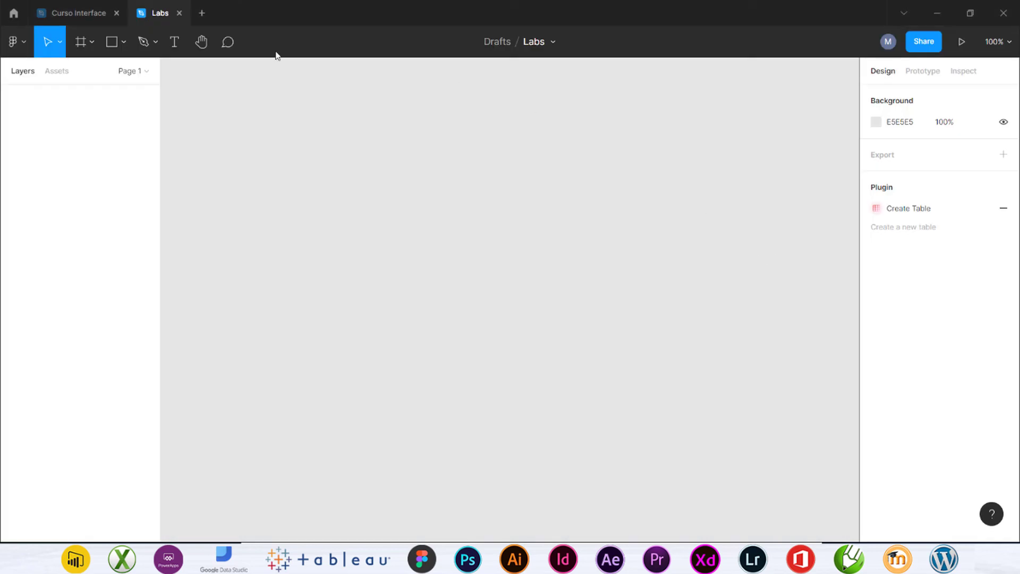
pyautogui.click(23, 44)
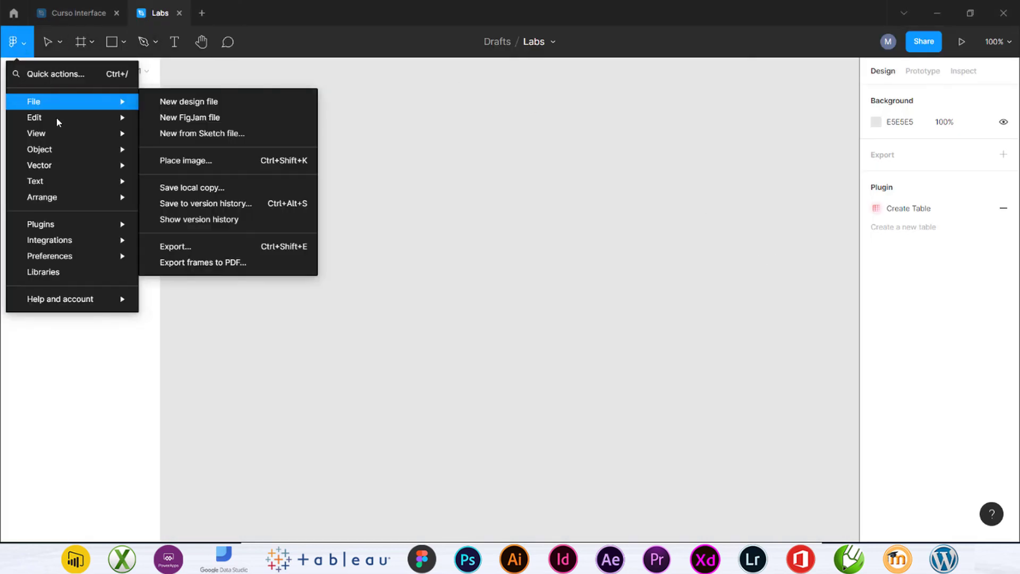
pyautogui.moveTo(61, 127)
pyautogui.moveTo(101, 224)
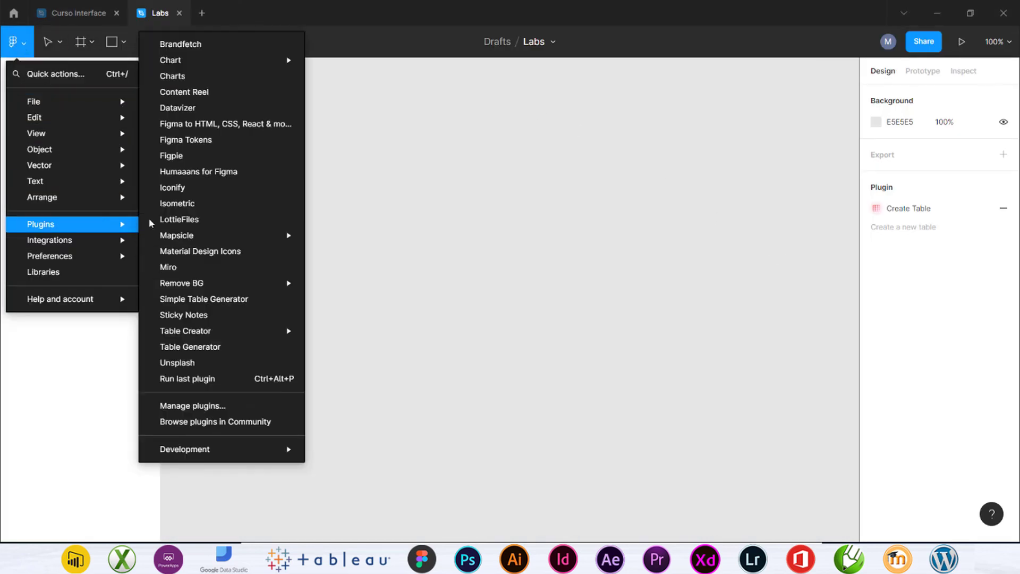
pyautogui.click(250, 298)
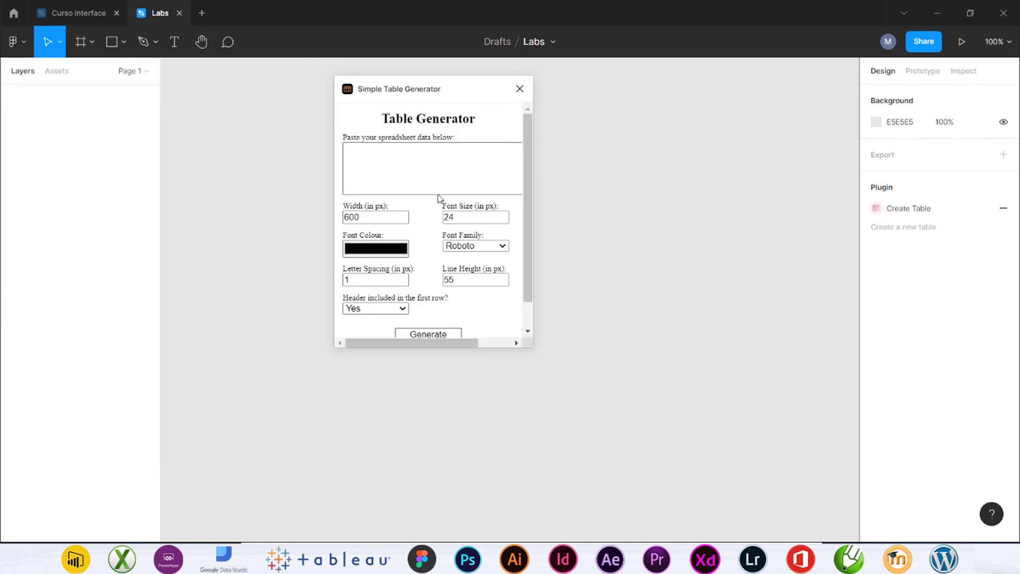
pyautogui.click(435, 168)
pyautogui.hotkey('ctrl', 'v')
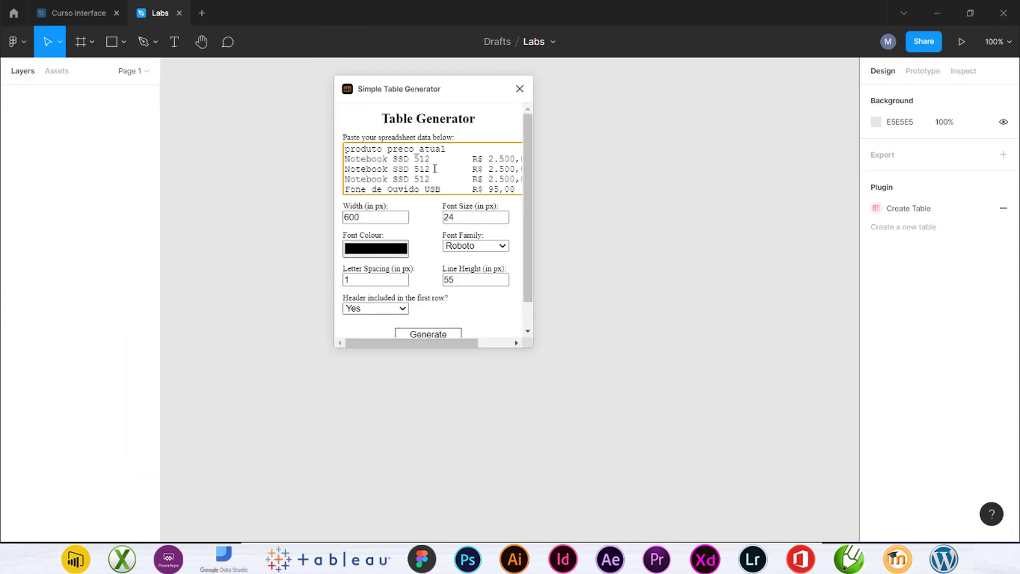
# Step: Set the table width to 800 px and the font size to 14 px, and generate the table
pyautogui.doubleClick(401, 218)
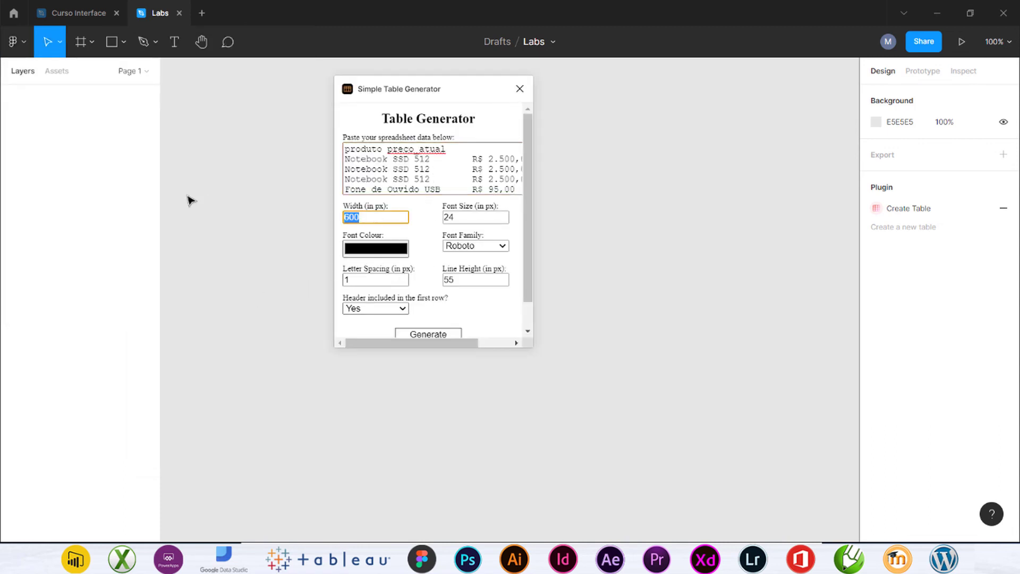
pyautogui.write('800')
pyautogui.press('Tab')
pyautogui.write('14')
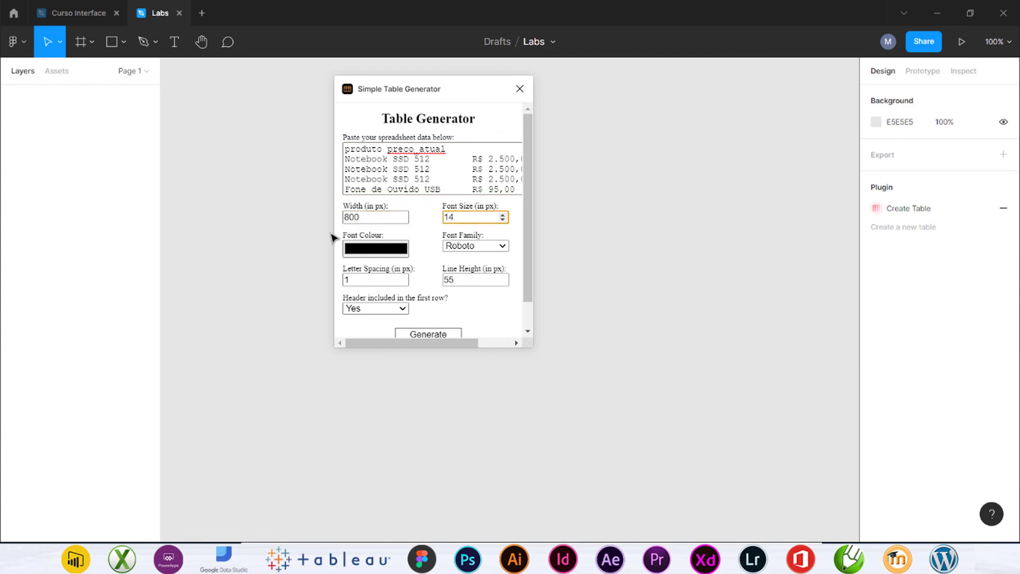
pyautogui.click(412, 334)
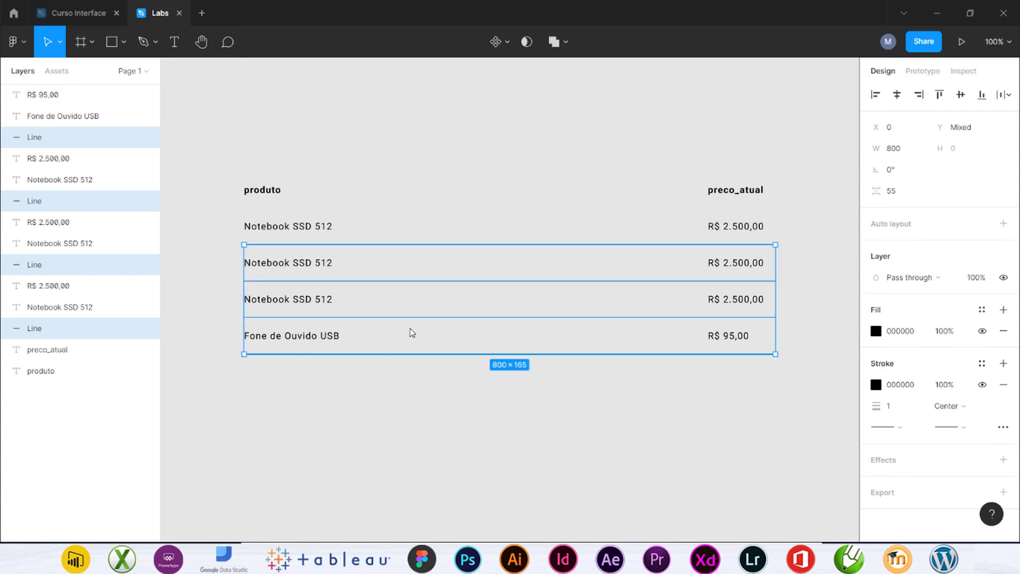
# Step: Compare the generated table's text layers and divider lines with the produto and preco_atual columns in the Google Sheets source, ending back in Figma
pyautogui.hotkey('alt', 'Tab')
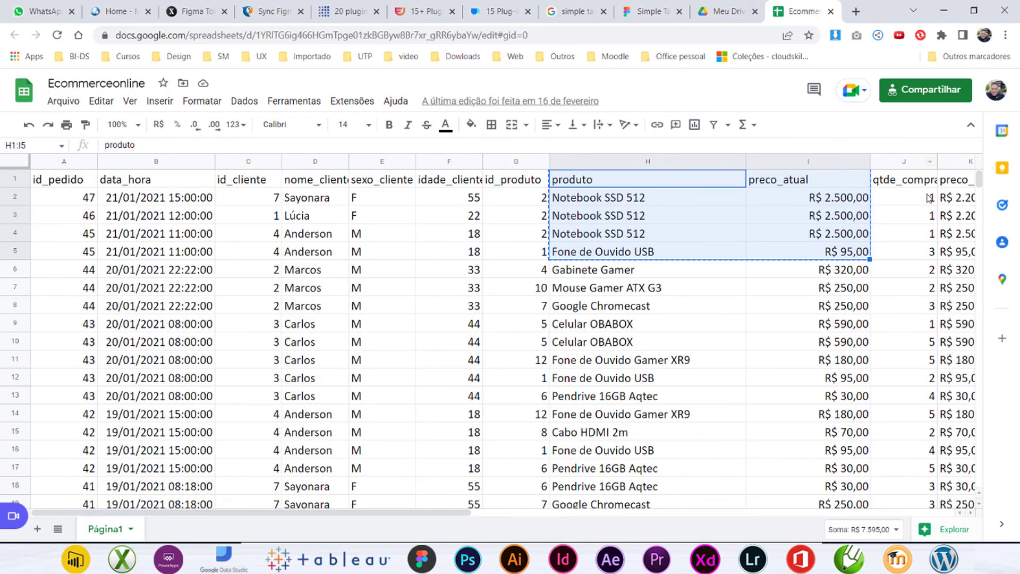
pyautogui.hotkey('alt', 'Tab')
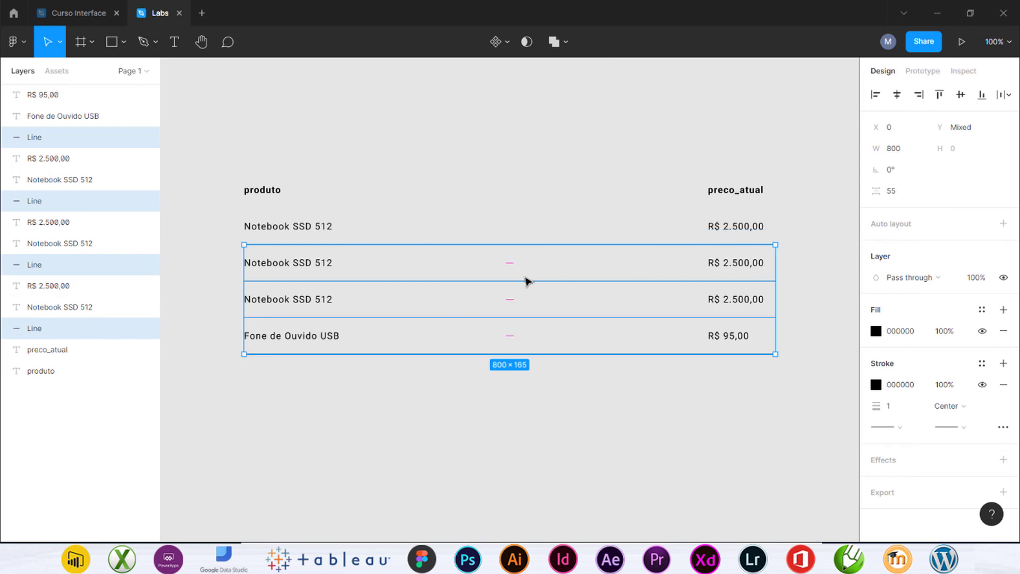
pyautogui.moveTo(205, 126); pyautogui.dragTo(833, 446)
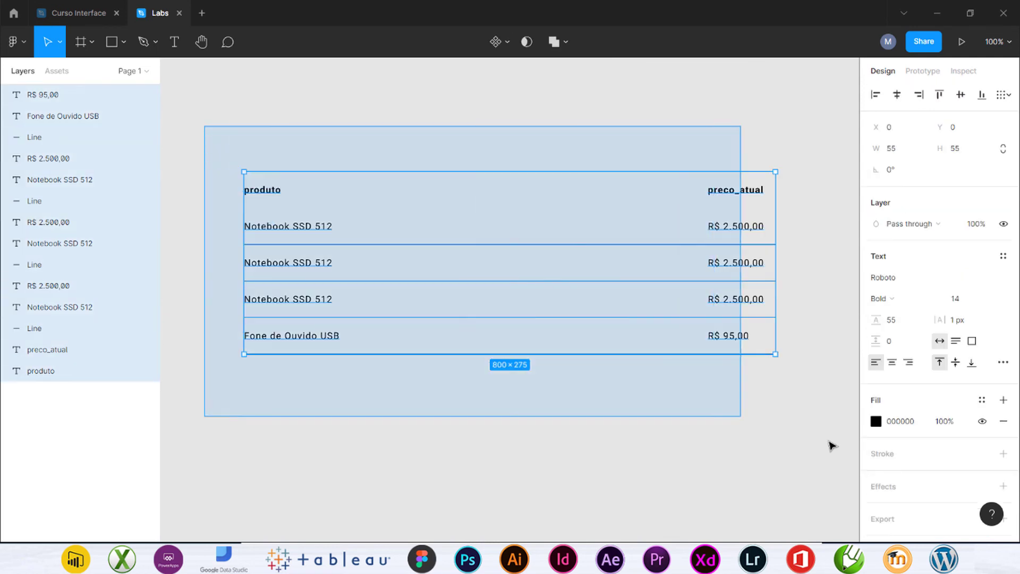
pyautogui.hscroll(5, 833, 441)
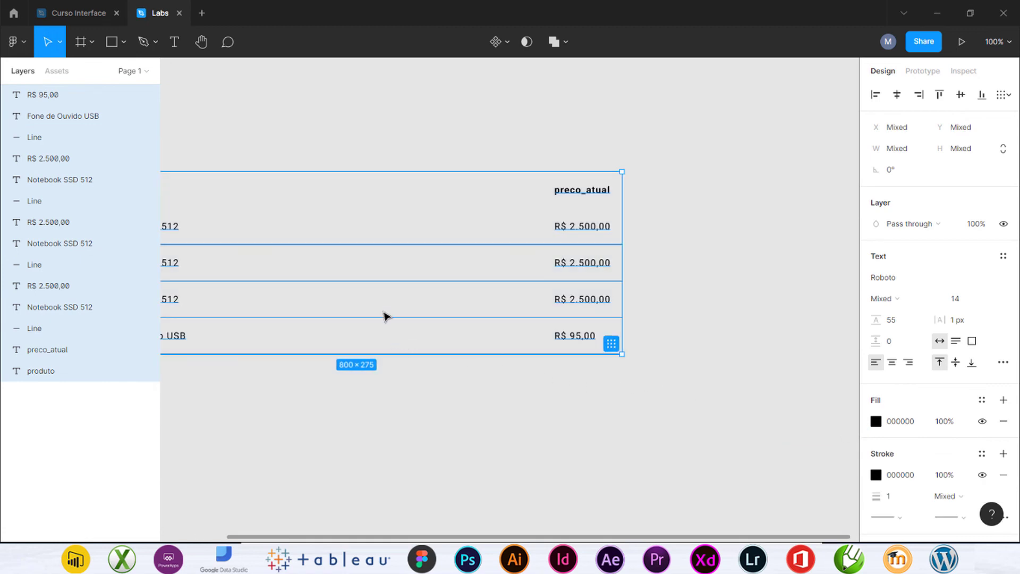
pyautogui.scroll(-3, 386, 316)
pyautogui.scroll(2, 390, 317)
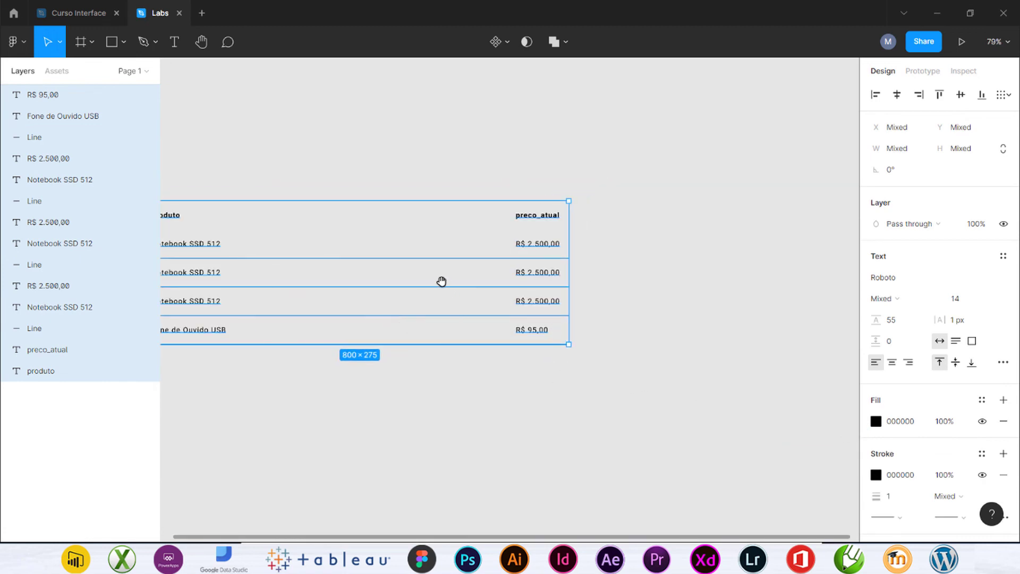
pyautogui.moveTo(442, 281); pyautogui.dragTo(651, 174)
pyautogui.click(468, 277)
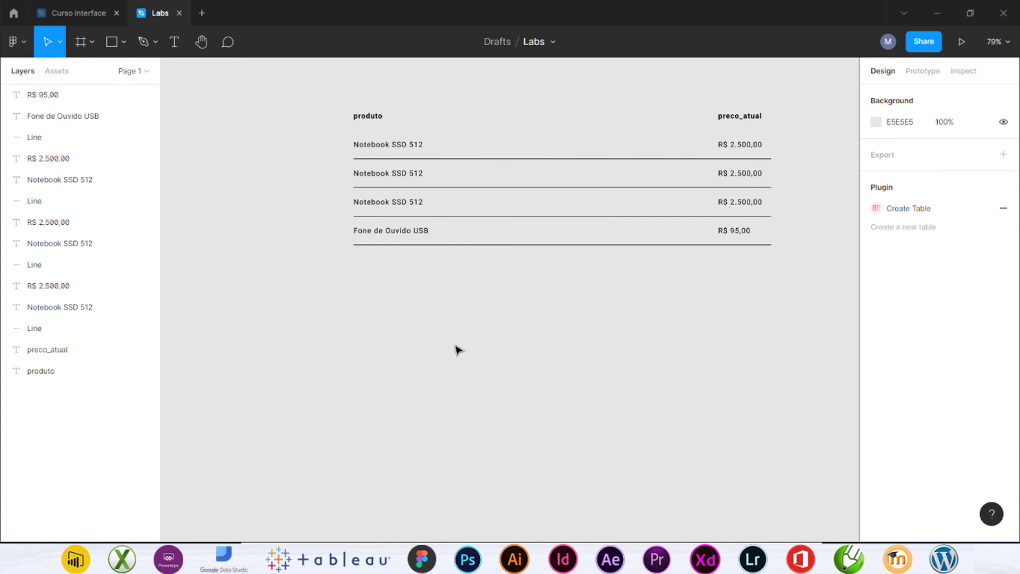
pyautogui.hotkey('alt', 'Tab')
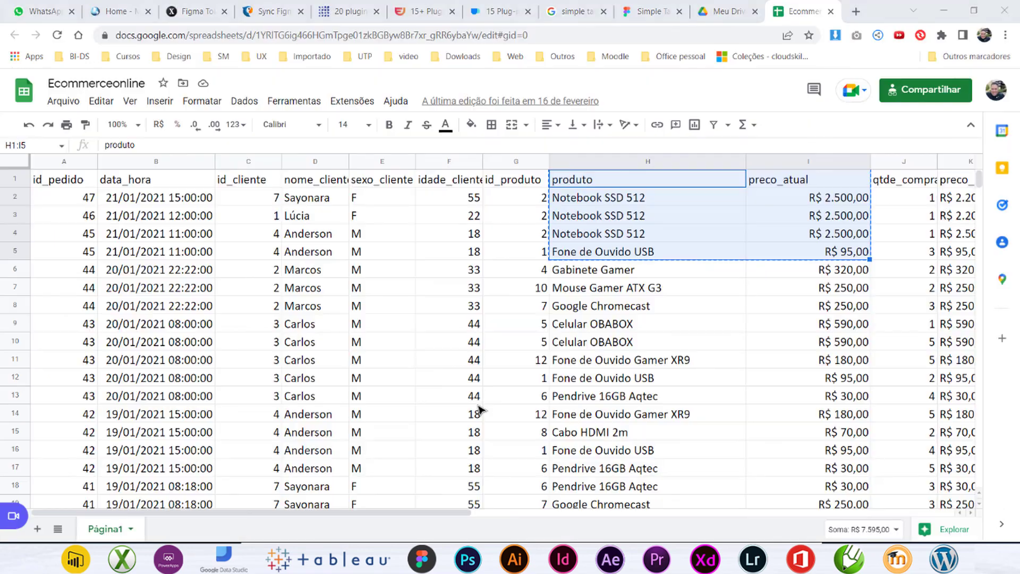
pyautogui.click(659, 292)
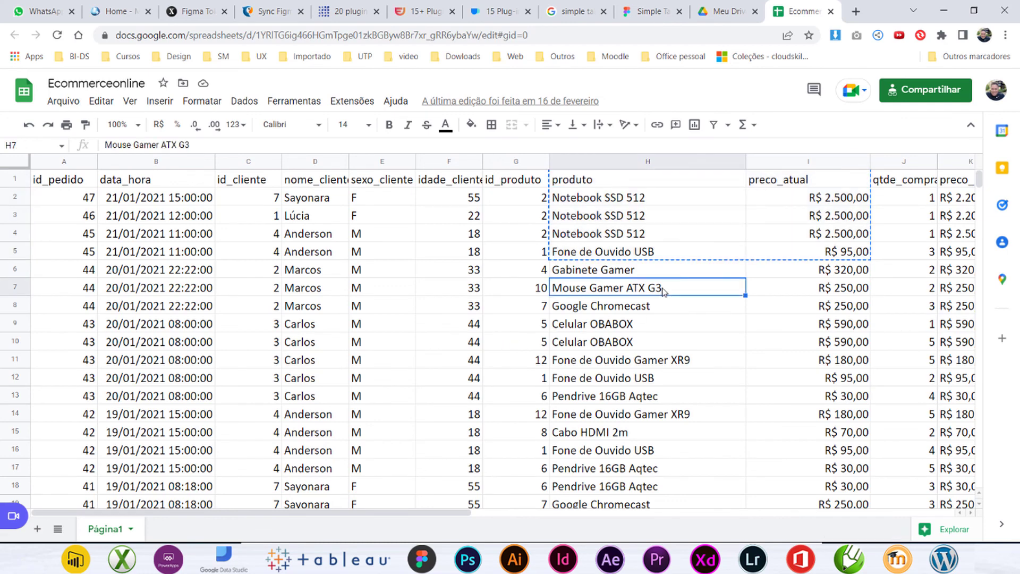
pyautogui.hotkey('alt', 'Tab')
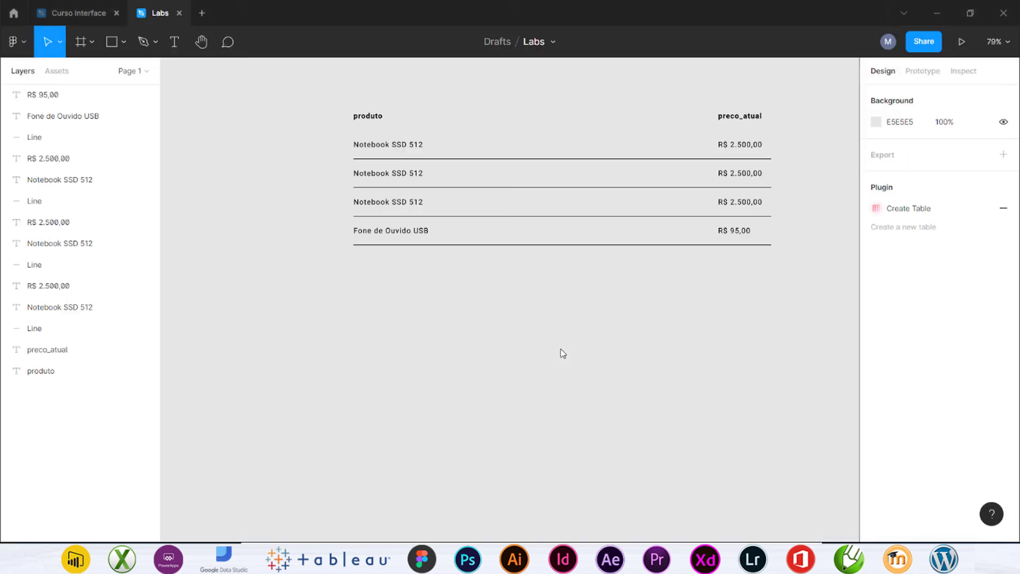